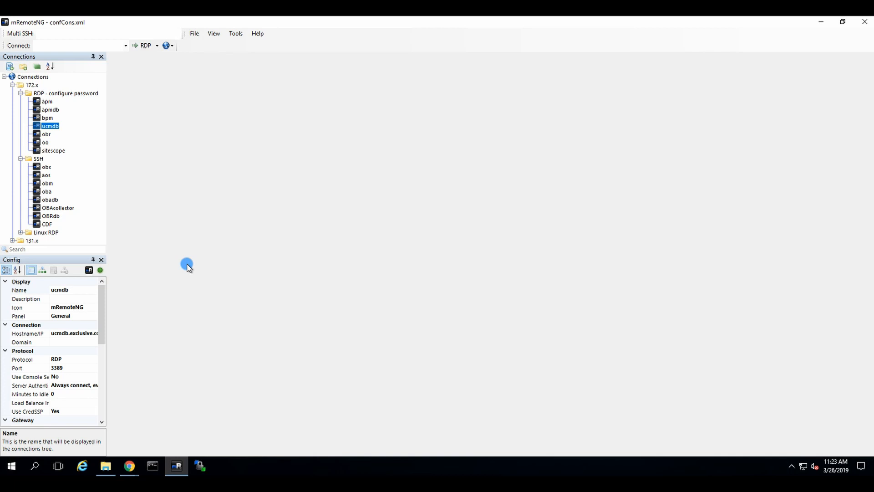
Connect to the apm server over RDP from the Connections tree
{"action": "left_click", "coordinate": [167, 246]}
{"action": "double_click", "coordinate": [38, 104]}
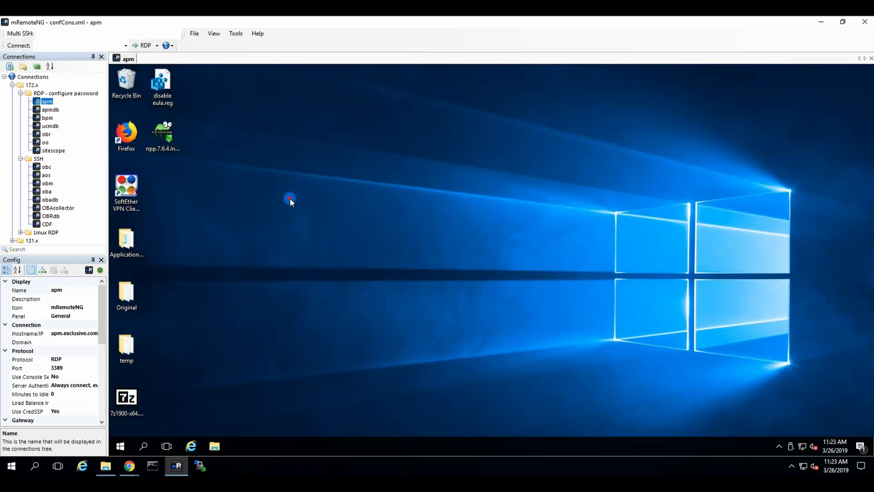
Launch Internet Explorer on the remote apm desktop and select its current address
{"action": "left_click", "coordinate": [197, 449]}
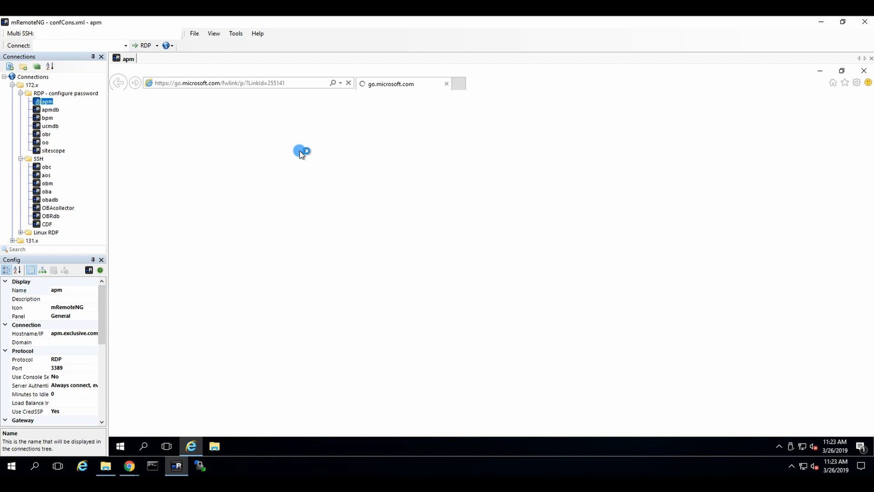
{"action": "left_click", "coordinate": [289, 84]}
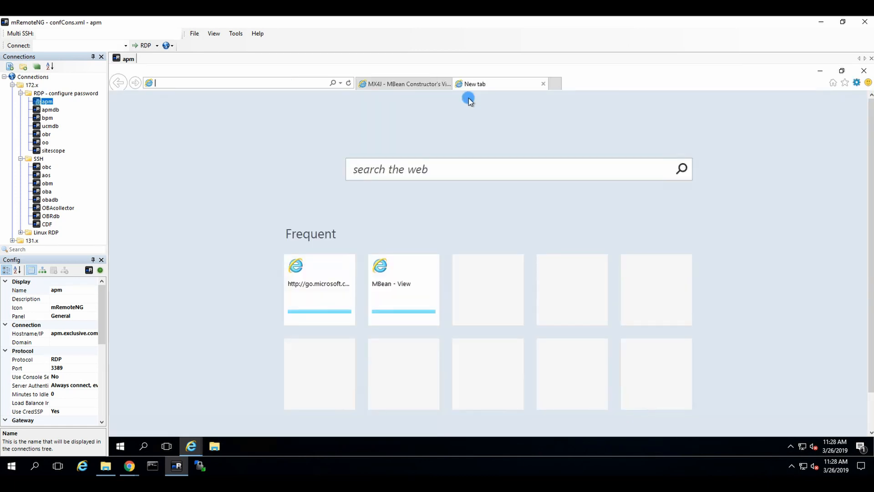
{"action": "type", "text": "http"}
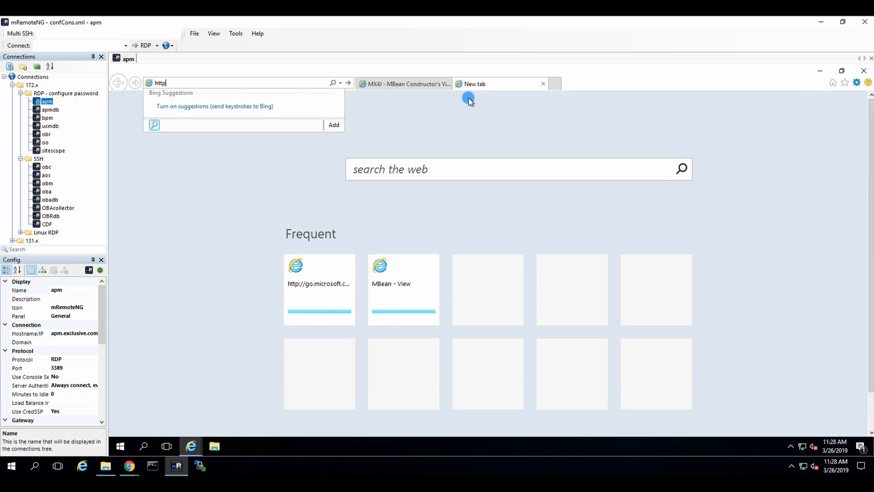
{"action": "type", "text": "s://"}
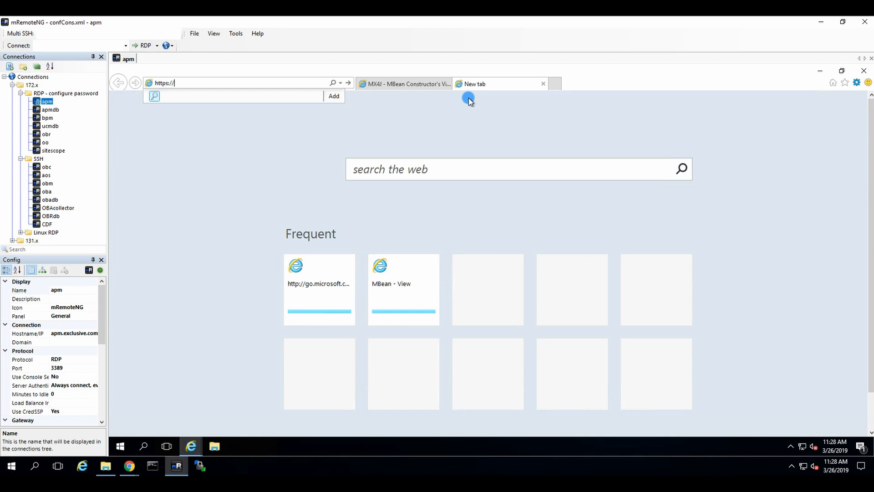
{"action": "type", "text": "localhost"}
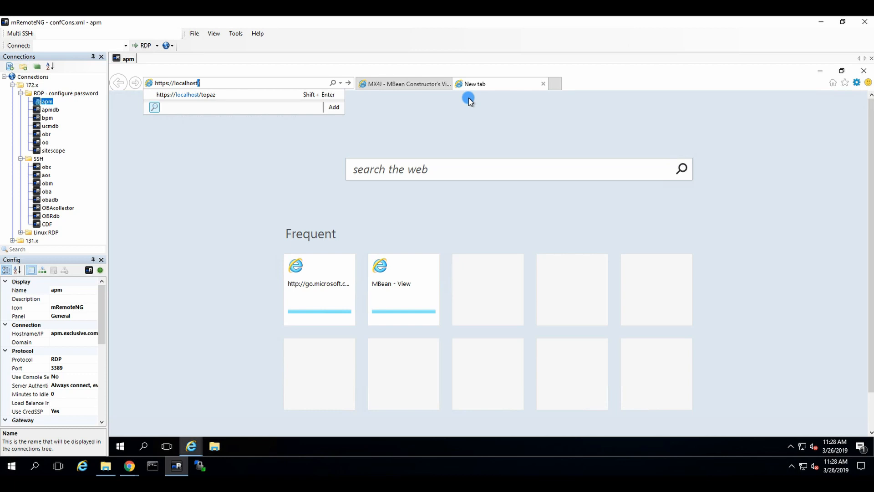
{"action": "type", "text": ":212"}
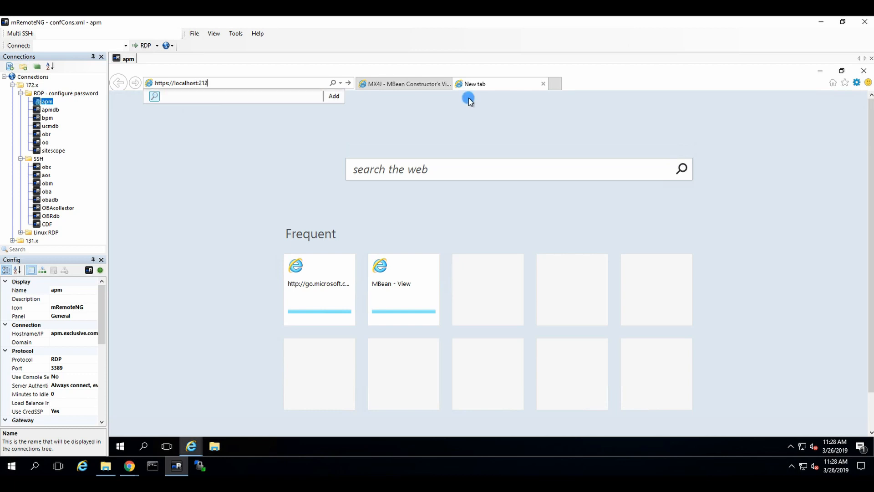
{"action": "type", "text": "12"}
{"action": "key", "text": "Return"}
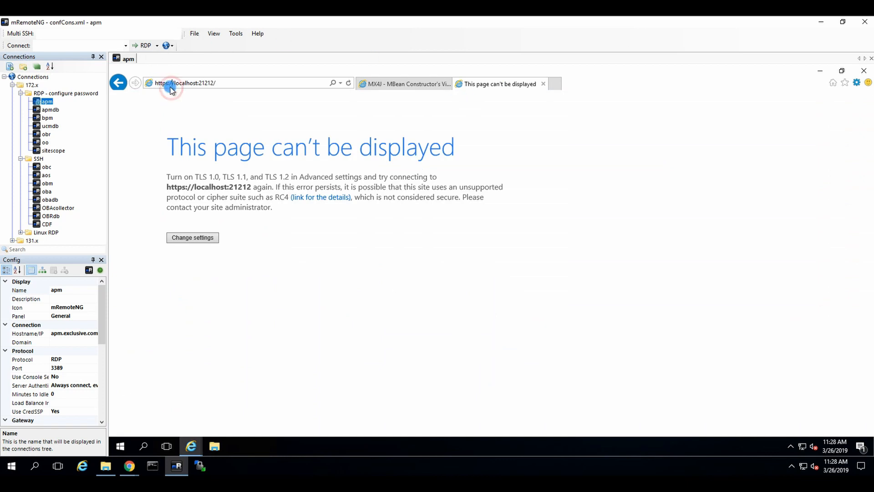
{"action": "left_click", "coordinate": [170, 83]}
{"action": "key", "text": "BackSpace"}
{"action": "type", "text": ":"}
{"action": "key", "text": "Return"}
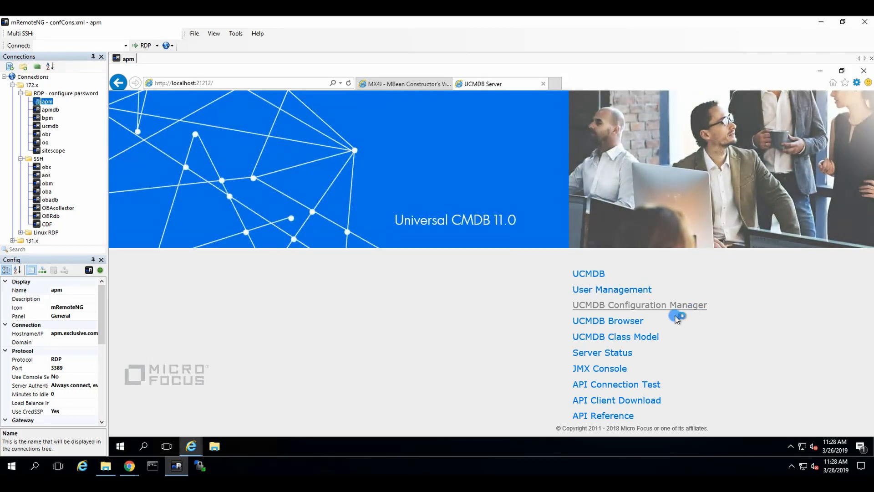
Open the JMX Console and log in with the administrator user name and password
{"action": "left_click", "coordinate": [610, 369]}
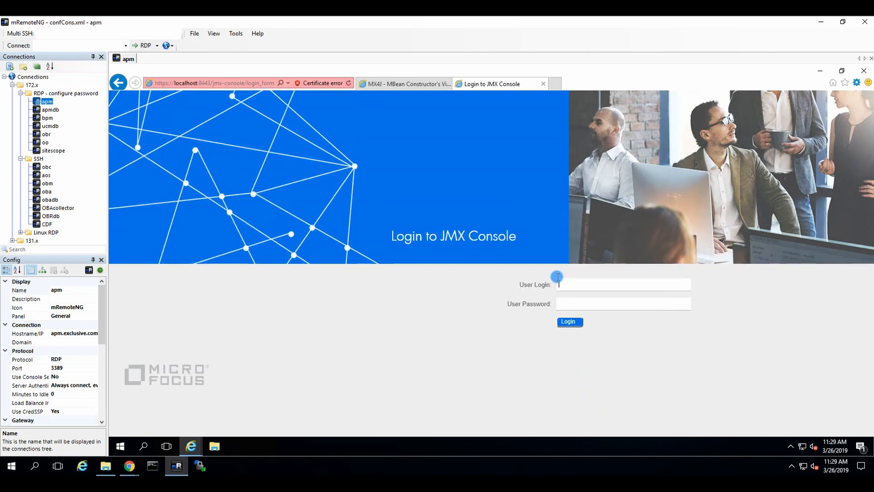
{"action": "type", "text": "sysadmin"}
{"action": "key", "text": "Tab"}
{"action": "type", "text": "**********"}
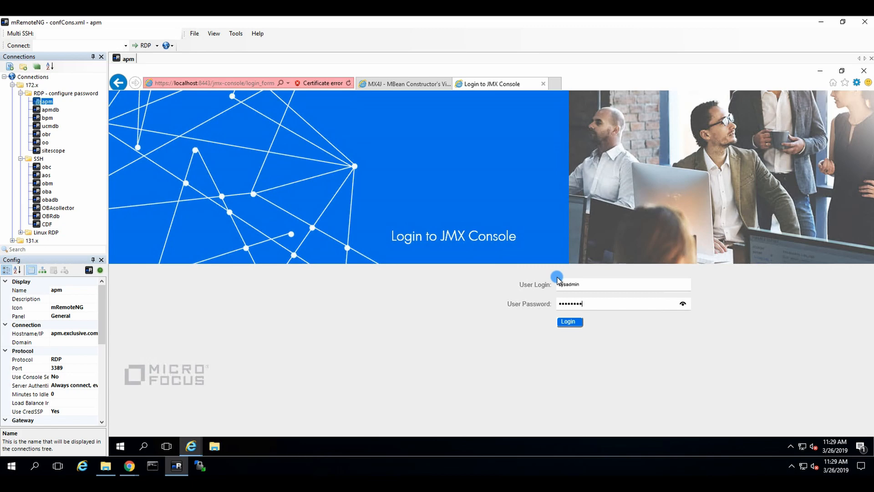
{"action": "key", "text": "Return"}
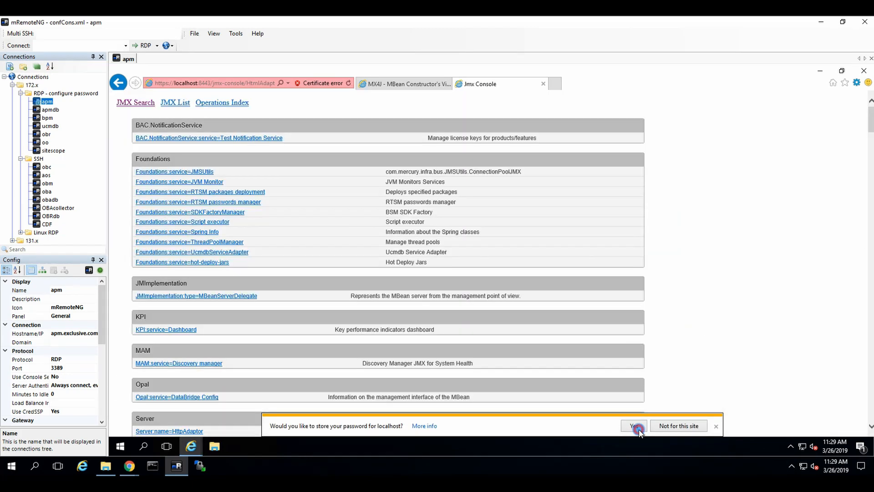
Dismiss the store-password prompt and look through the JMX List and JMX Search pages
{"action": "left_click", "coordinate": [638, 428]}
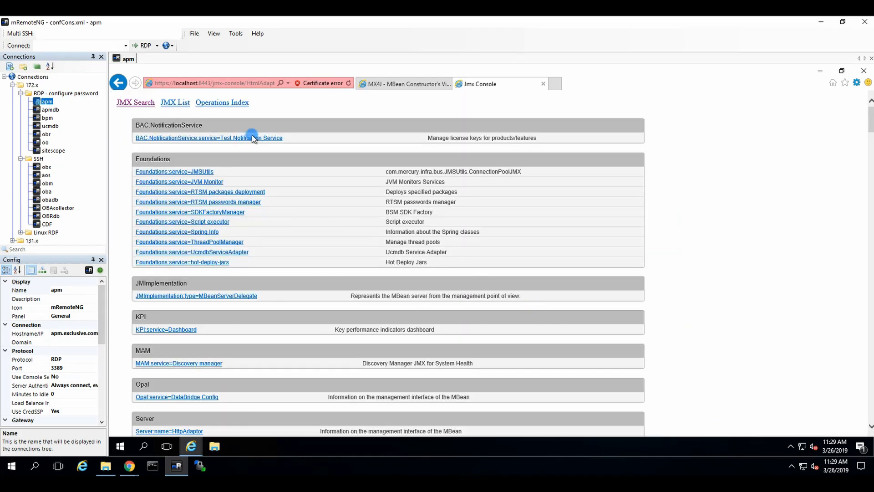
{"action": "left_click", "coordinate": [174, 103]}
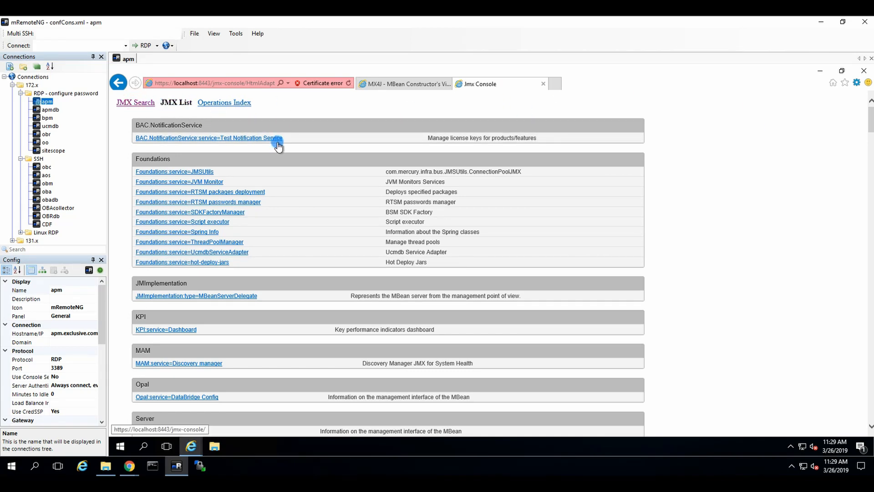
{"action": "left_click", "coordinate": [140, 103]}
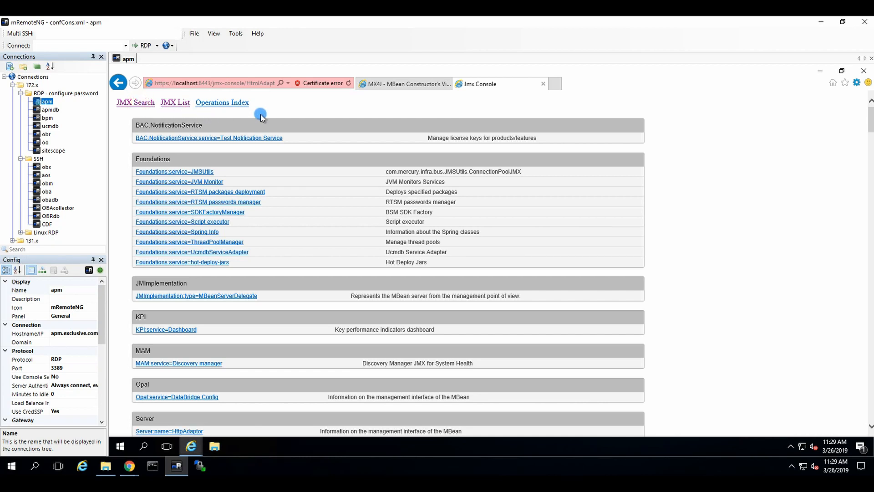
{"action": "scroll", "coordinate": [723, 129], "scroll_direction": "down", "scroll_amount": 5}
{"action": "scroll", "coordinate": [726, 133], "scroll_direction": "up", "scroll_amount": 5}
Search the page for 'global' and open the Operations Index from the JMX List
{"action": "key", "text": "ctrl+f"}
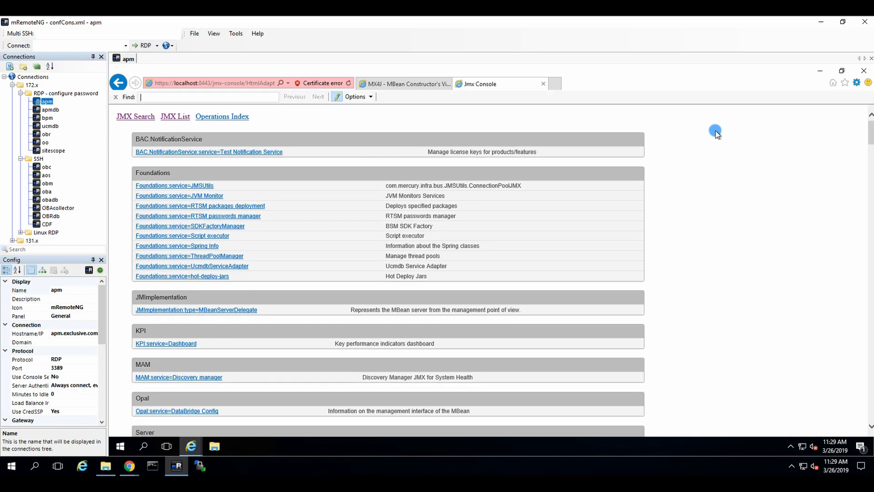
{"action": "type", "text": "global"}
{"action": "left_click", "coordinate": [176, 116]}
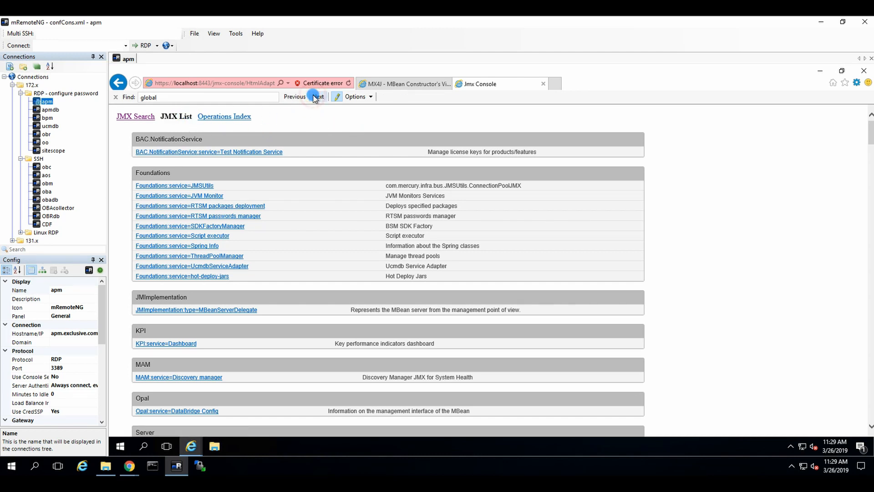
{"action": "scroll", "coordinate": [726, 197], "scroll_direction": "down", "scroll_amount": 15}
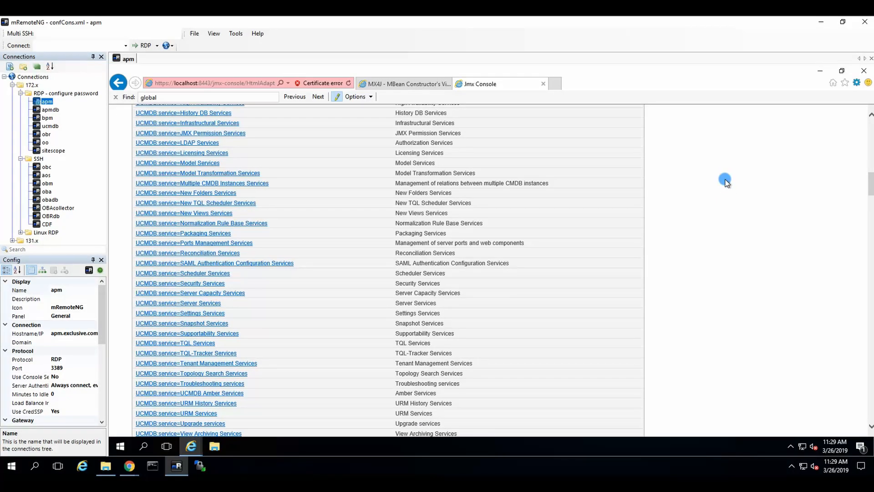
{"action": "left_click_drag", "start_coordinate": [871, 187], "coordinate": [869, 109]}
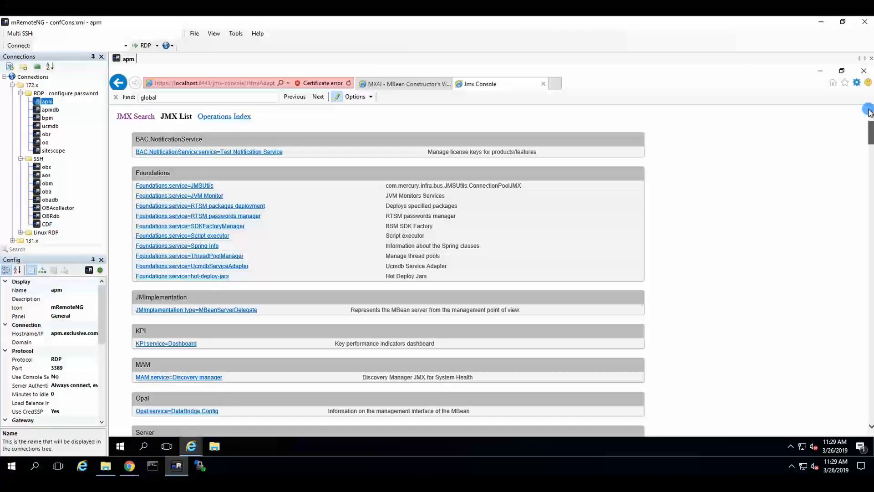
{"action": "left_click_drag", "start_coordinate": [868, 147], "coordinate": [856, 102]}
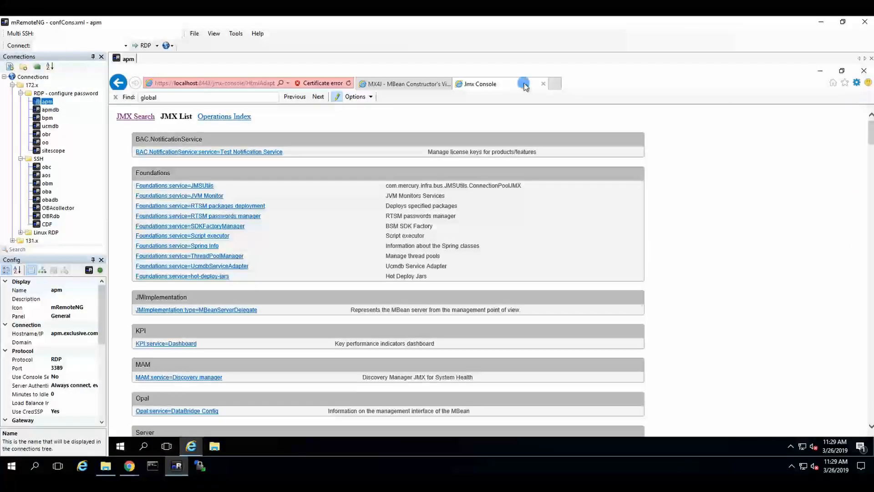
{"action": "left_click", "coordinate": [220, 117]}
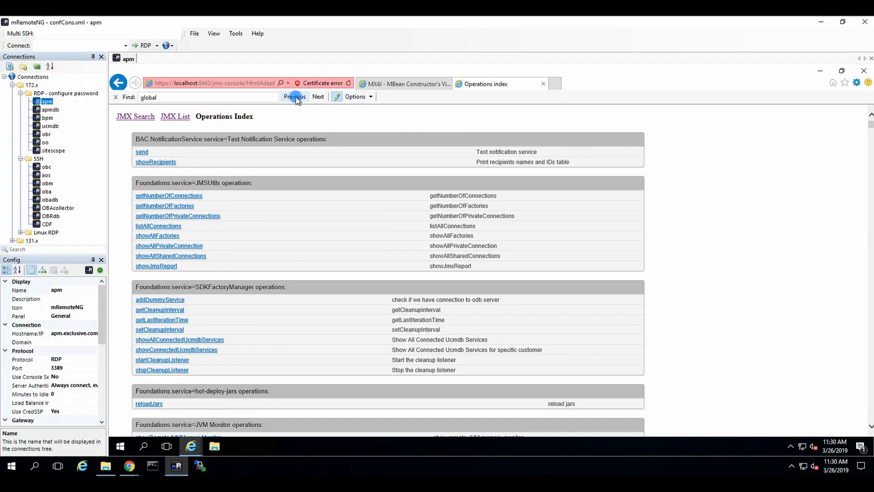
Step through 'global' matches down to the setAsNonGlobalIdGenerator operation and its customerID field
{"action": "left_click", "coordinate": [317, 97]}
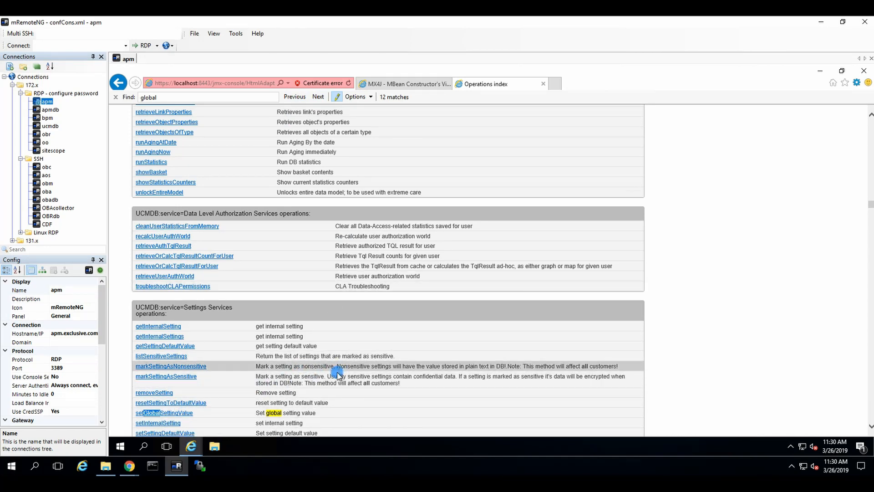
{"action": "scroll", "coordinate": [336, 371], "scroll_direction": "down", "scroll_amount": 2}
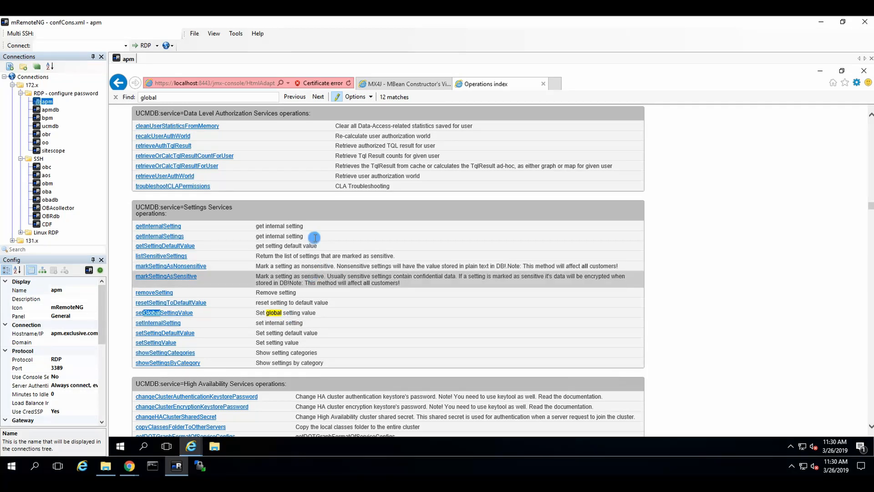
{"action": "left_click", "coordinate": [321, 97]}
{"action": "scroll", "coordinate": [228, 348], "scroll_direction": "down", "scroll_amount": 2}
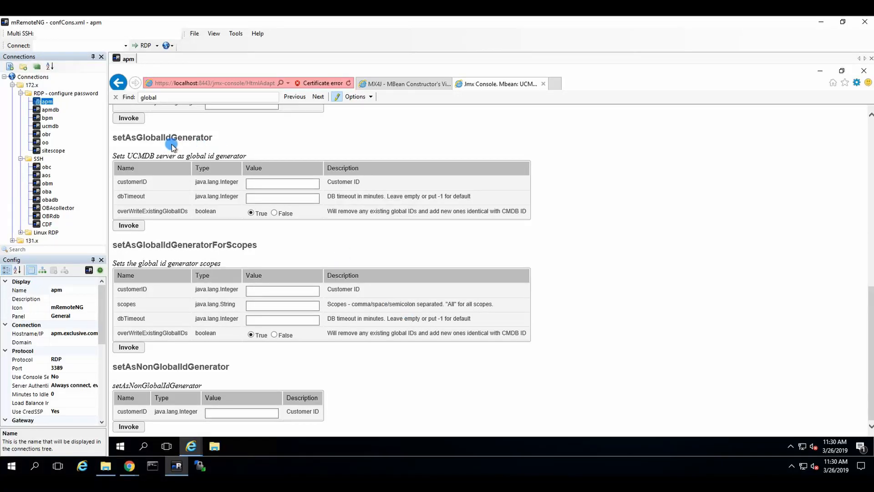
Run setAsNonGlobalIdGenerator with customer ID 1, then return to the MBean form
{"action": "left_click", "coordinate": [217, 417]}
{"action": "type", "text": "1"}
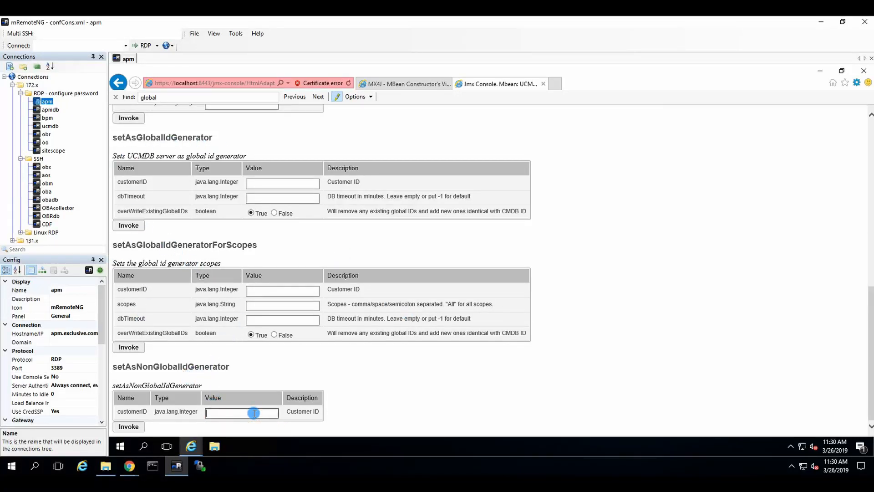
{"action": "left_click", "coordinate": [130, 426]}
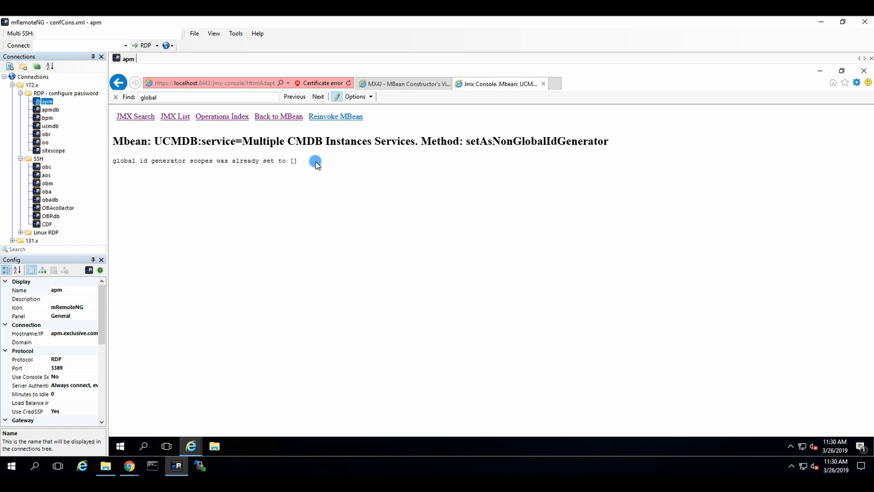
{"action": "left_click", "coordinate": [118, 84]}
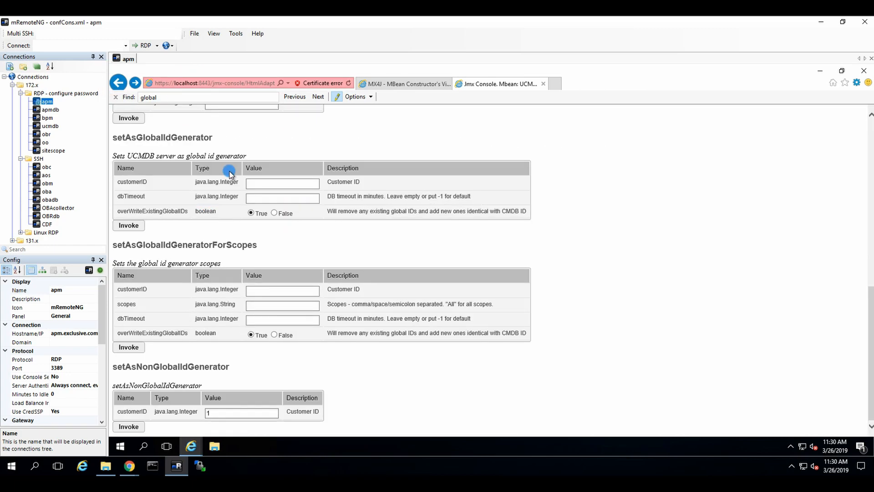
Rerun it with customer ID 0, return from the error, and close the UCMDB JMX Console page
{"action": "left_click", "coordinate": [232, 414]}
{"action": "type", "text": "1"}
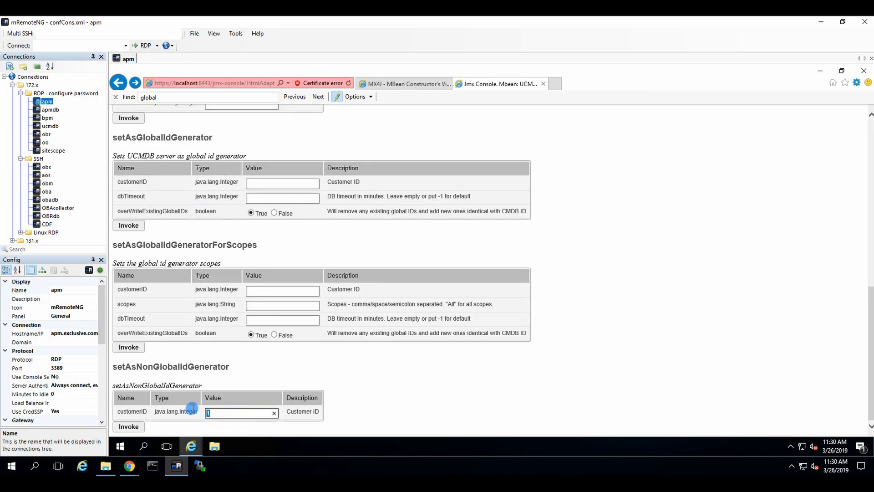
{"action": "key", "text": "BackSpace"}
{"action": "type", "text": "0"}
{"action": "left_click", "coordinate": [129, 426]}
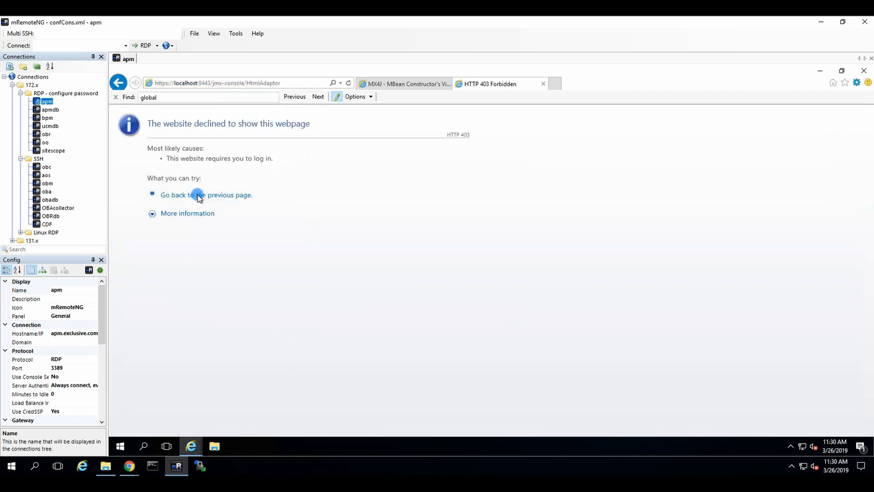
{"action": "left_click", "coordinate": [118, 82]}
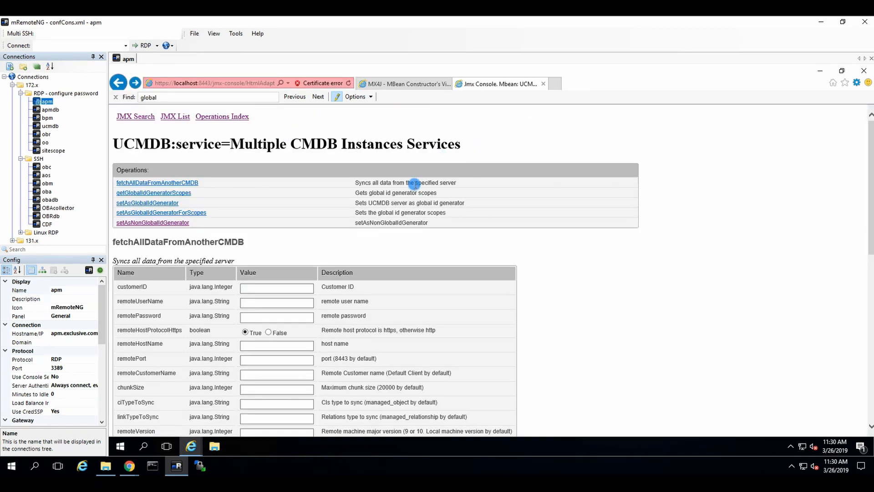
{"action": "left_click", "coordinate": [546, 84]}
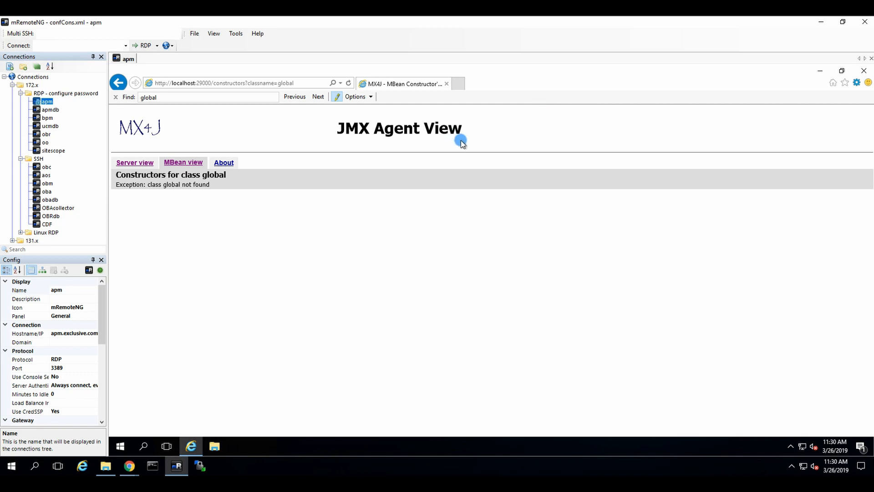
Open the MBeans-by-domain list and replace the *:* filter with an lwsso query
{"action": "left_click", "coordinate": [560, 120]}
{"action": "left_click", "coordinate": [143, 163]}
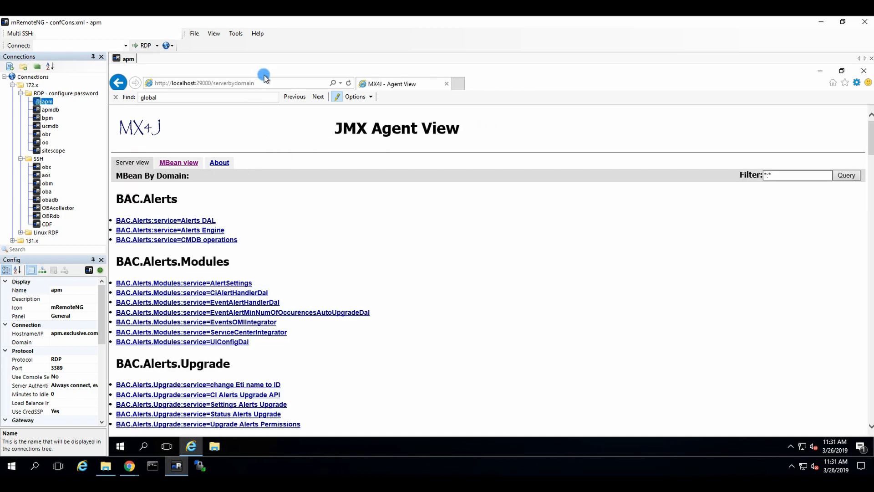
{"action": "left_click", "coordinate": [299, 84]}
{"action": "left_click", "coordinate": [813, 176]}
{"action": "left_click_drag", "start_coordinate": [800, 176], "coordinate": [731, 175]}
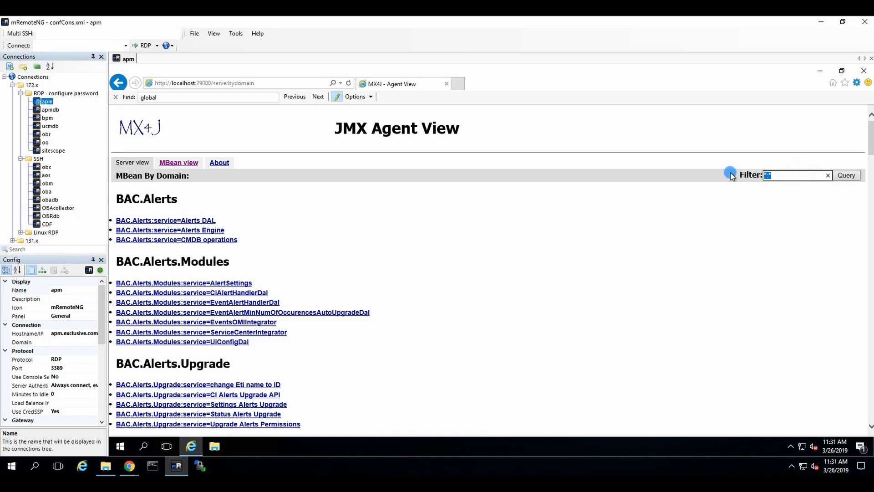
{"action": "type", "text": "lw"}
{"action": "type", "text": "so"}
{"action": "key", "text": "Return"}
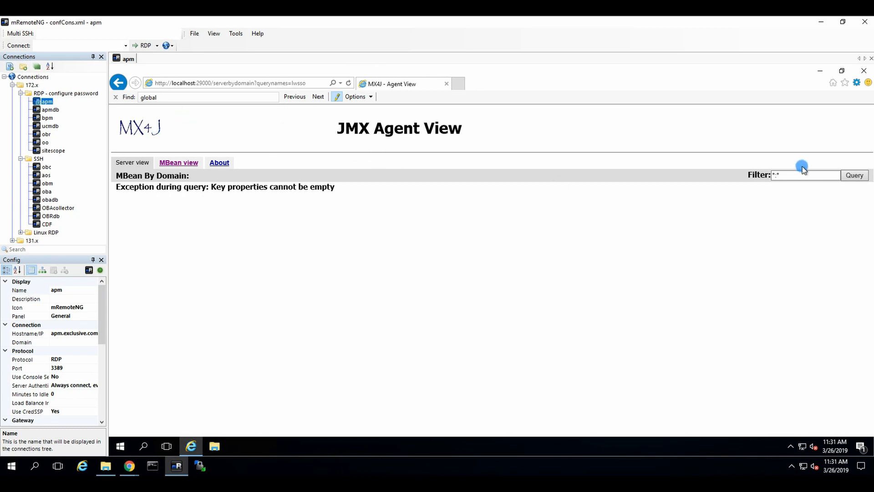
Retry the filter with '*lw-sso', which returns 'Key properties cannot be empty'
{"action": "left_click", "coordinate": [794, 175]}
{"action": "left_click_drag", "start_coordinate": [795, 175], "coordinate": [728, 177]}
{"action": "type", "text": "*lw-sso"}
{"action": "key", "text": "Return"}
Query MBean constructors for the class name 'lw-sso'
{"action": "left_click", "coordinate": [179, 163]}
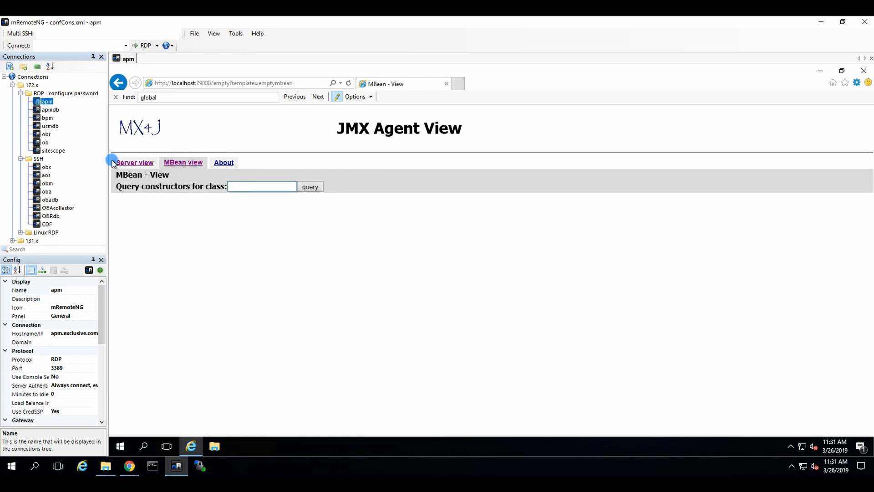
{"action": "left_click", "coordinate": [247, 183]}
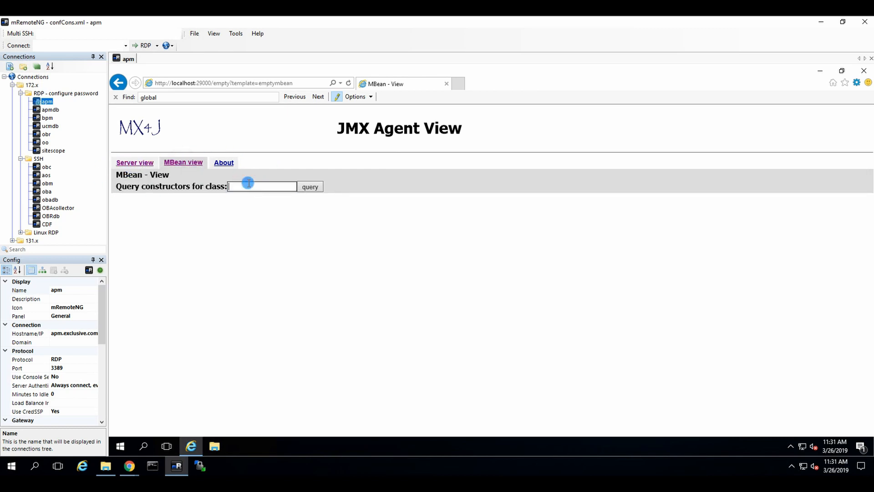
{"action": "type", "text": "lw-sso"}
{"action": "key", "text": "Return"}
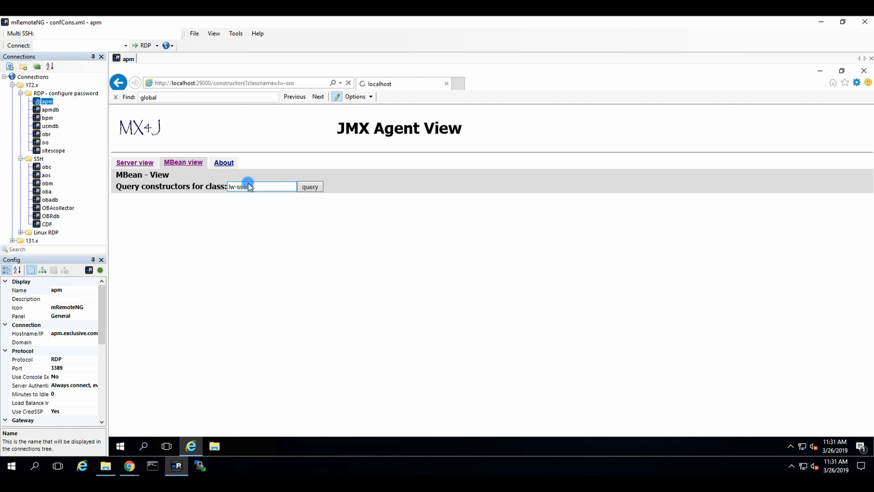
Find 'lw-sso' in the domain list and open Topaz LW-SSO Configuration down to its attributes
{"action": "left_click", "coordinate": [132, 163]}
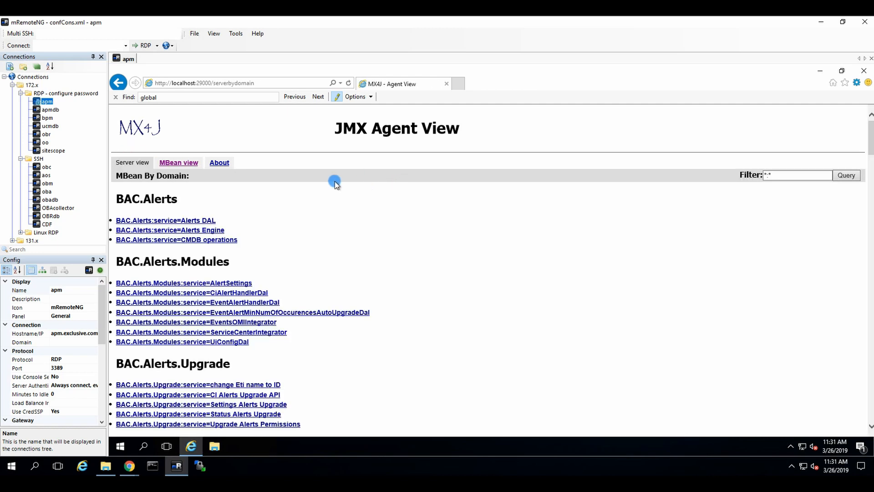
{"action": "key", "text": "ctrl+f"}
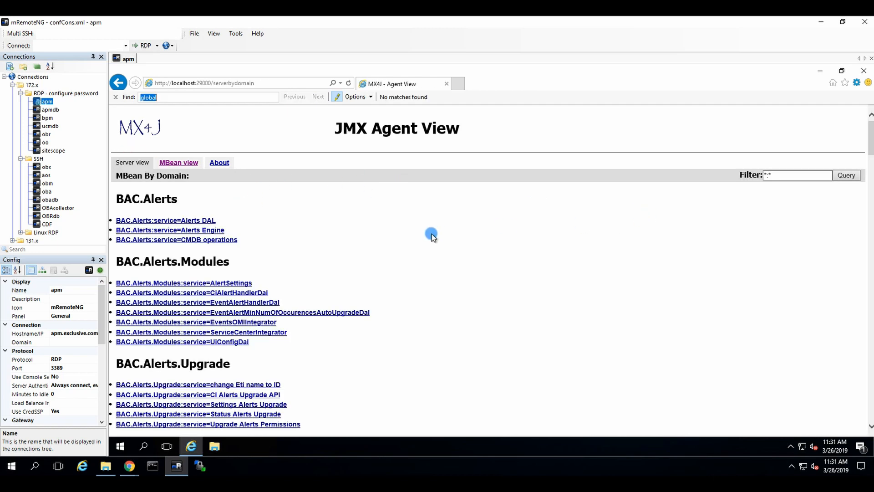
{"action": "type", "text": "lw-sso"}
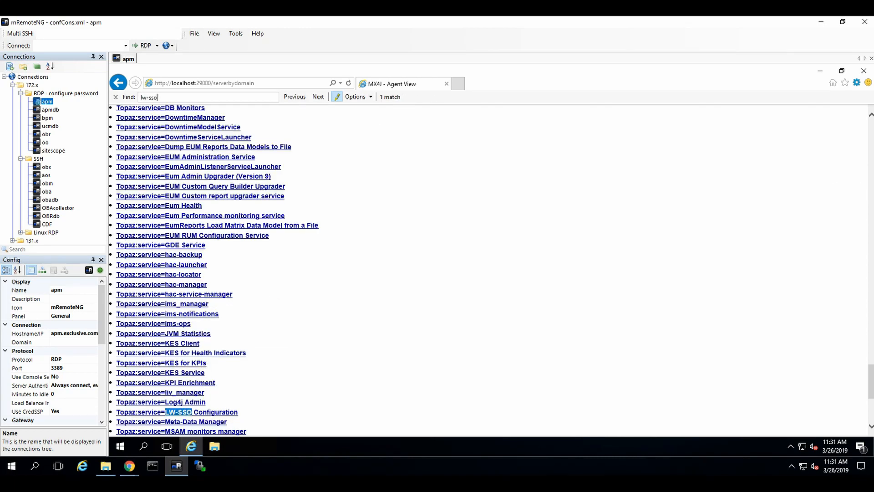
{"action": "left_click", "coordinate": [199, 412]}
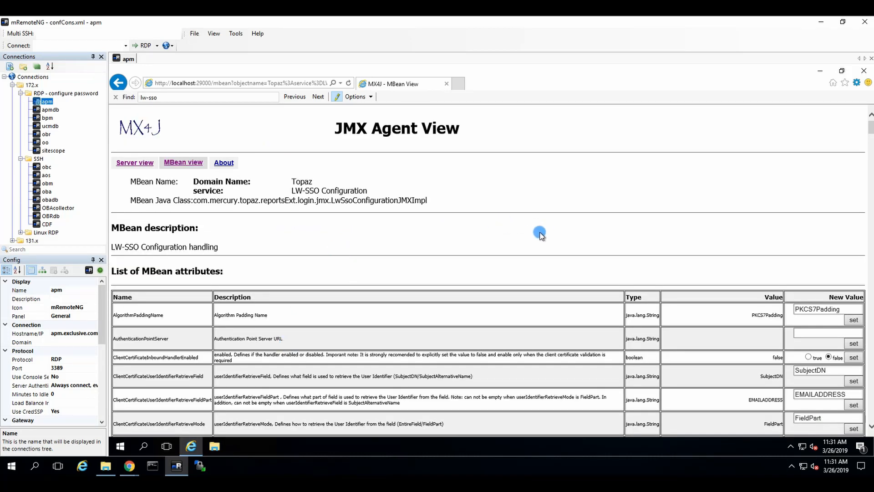
{"action": "scroll", "coordinate": [540, 234], "scroll_direction": "down", "scroll_amount": 2}
{"action": "scroll", "coordinate": [293, 287], "scroll_direction": "down", "scroll_amount": 2}
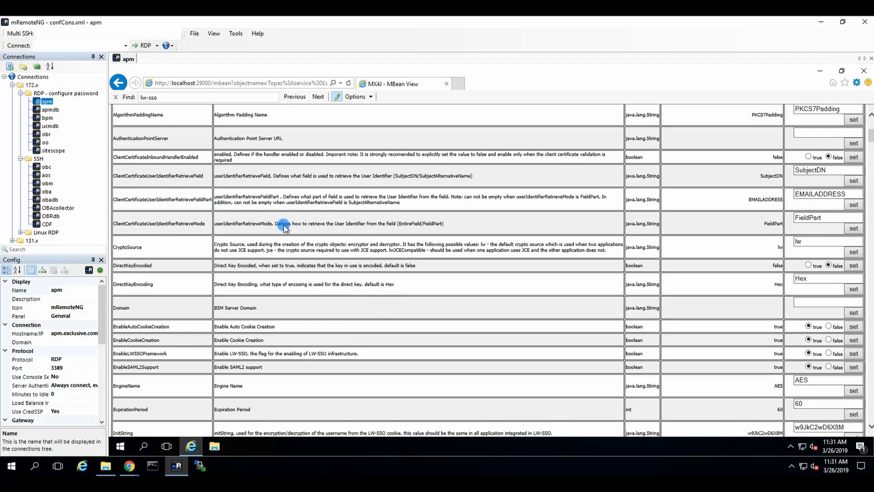
{"action": "scroll", "coordinate": [311, 233], "scroll_direction": "down", "scroll_amount": 3}
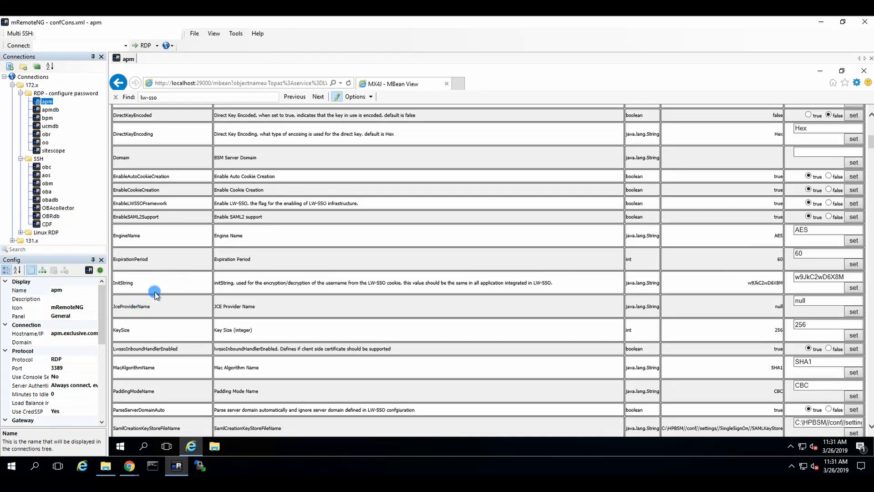
Paste the new shared init string into the InitString attribute and apply it with set
{"action": "left_click", "coordinate": [848, 277]}
{"action": "left_click", "coordinate": [849, 286]}
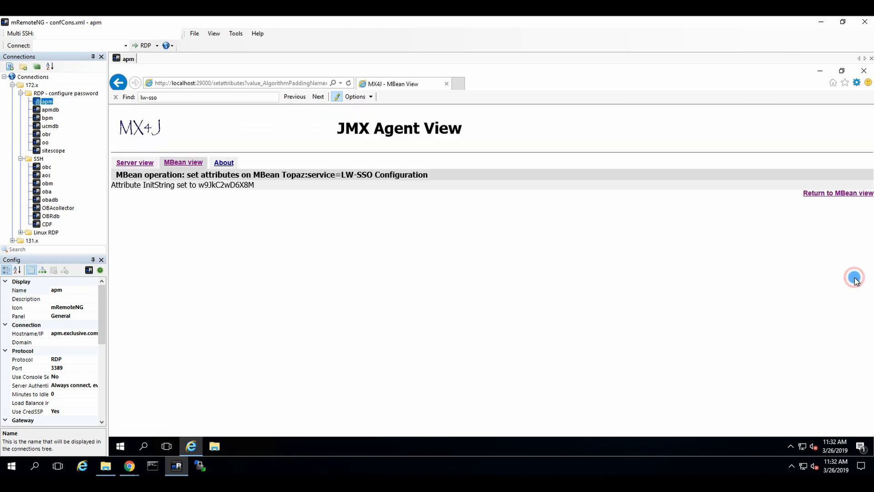
{"action": "left_click", "coordinate": [118, 83]}
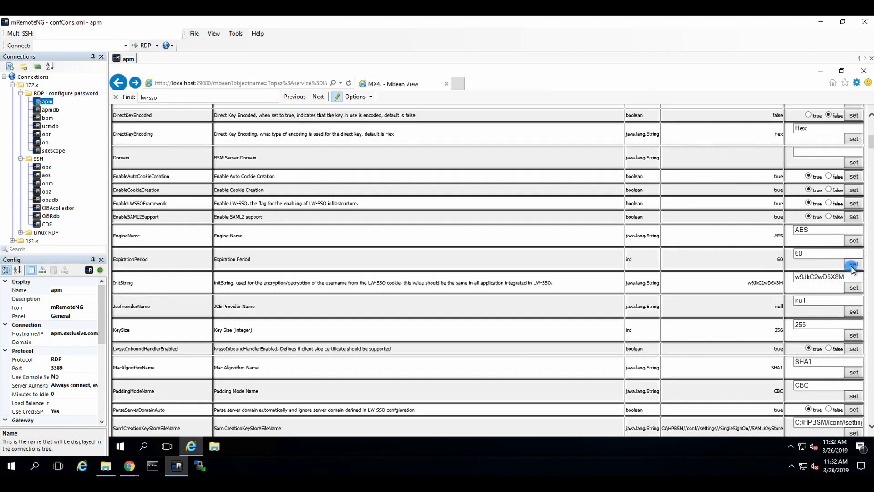
{"action": "left_click_drag", "start_coordinate": [854, 276], "coordinate": [777, 275]}
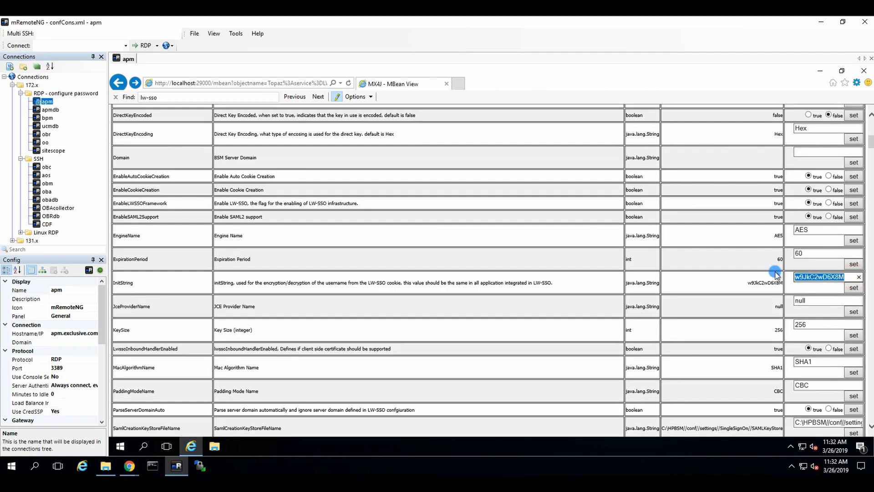
{"action": "key", "text": "ctrl+v"}
{"action": "left_click", "coordinate": [853, 287]}
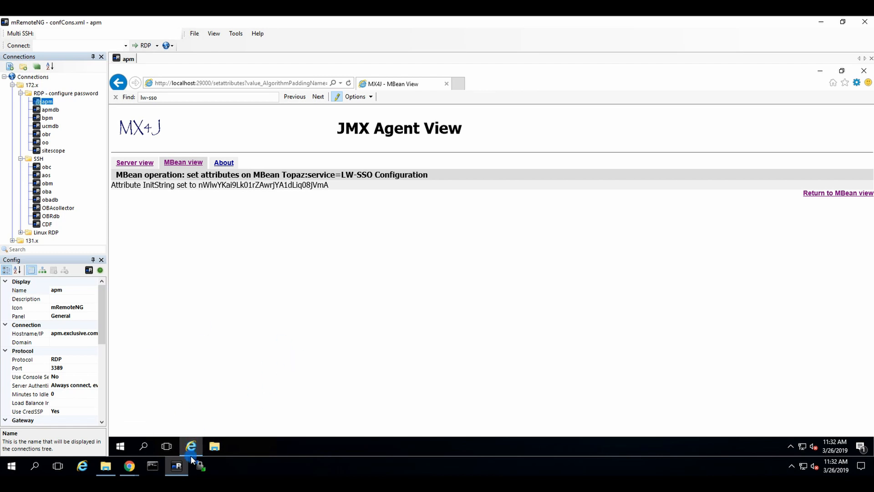
{"action": "mouse_move", "coordinate": [180, 472]}
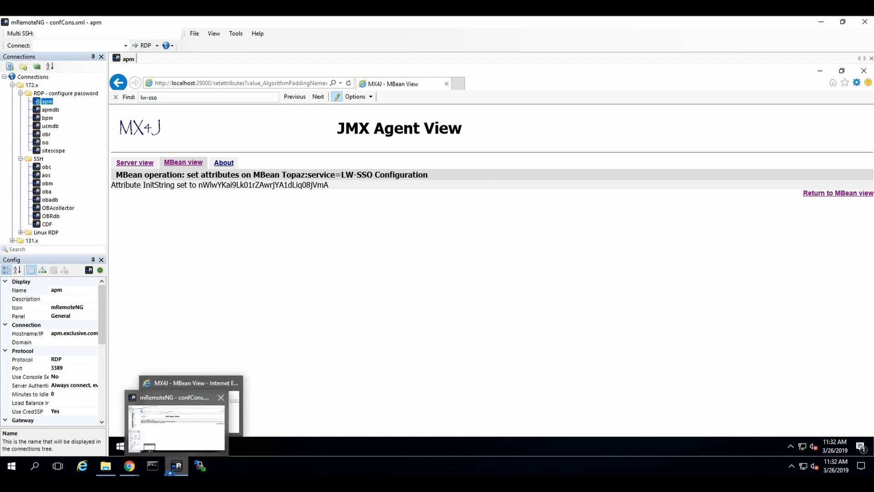
Open an SSH session to obm, then an RDP session to obm from the Linux RDP group
{"action": "double_click", "coordinate": [47, 183]}
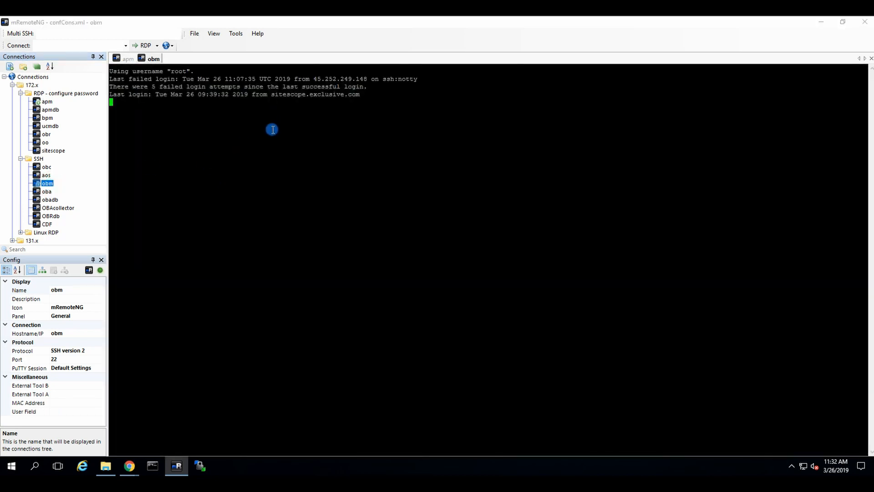
{"action": "left_click", "coordinate": [20, 232]}
{"action": "left_click", "coordinate": [60, 233]}
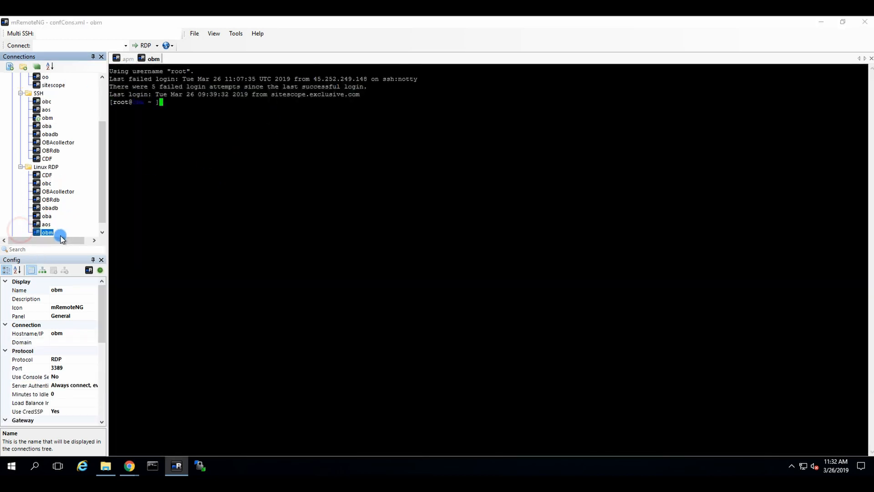
{"action": "double_click", "coordinate": [61, 233]}
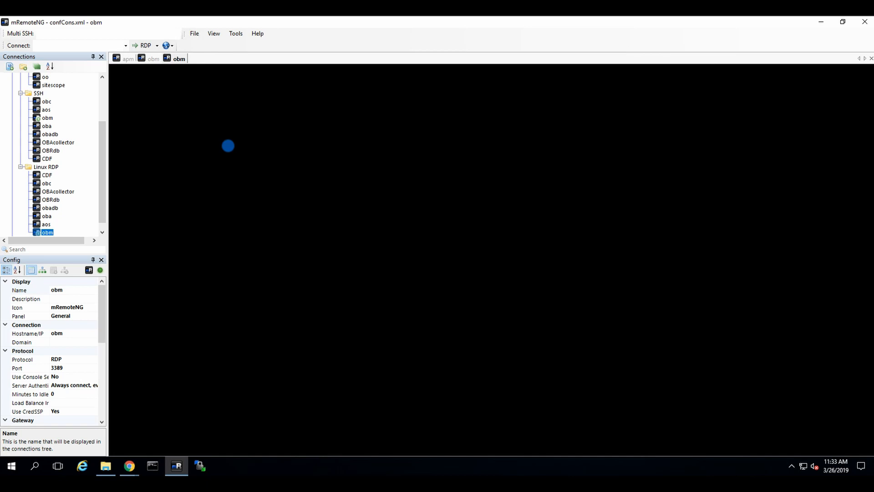
{"action": "left_click", "coordinate": [476, 332]}
{"action": "left_click", "coordinate": [490, 137]}
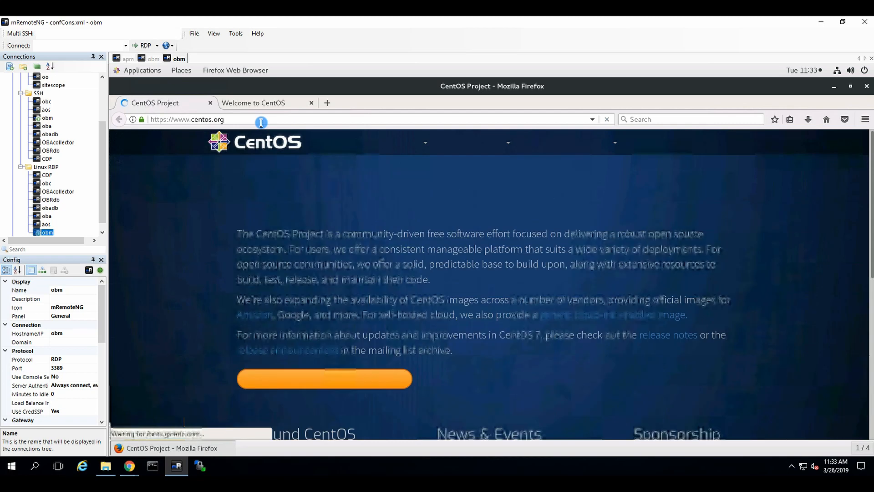
{"action": "left_click", "coordinate": [257, 118]}
{"action": "left_click_drag", "start_coordinate": [257, 118], "coordinate": [117, 114]}
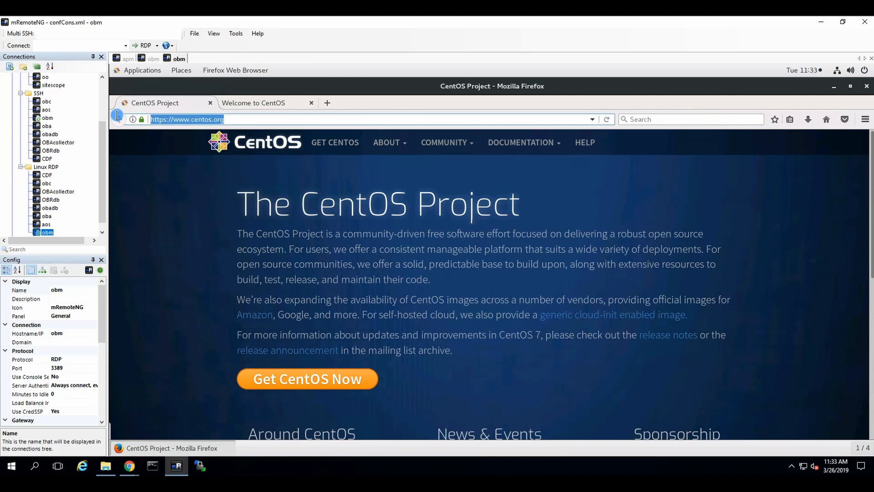
{"action": "type", "text": "http"}
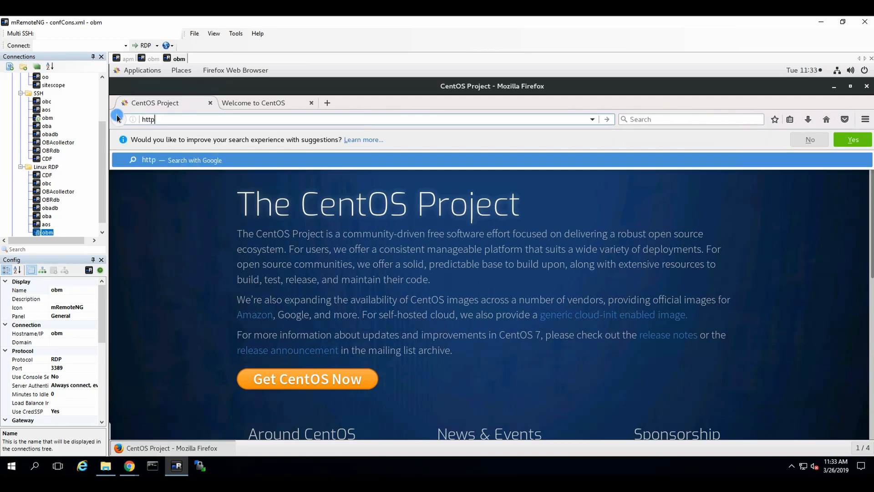
{"action": "type", "text": "://local"}
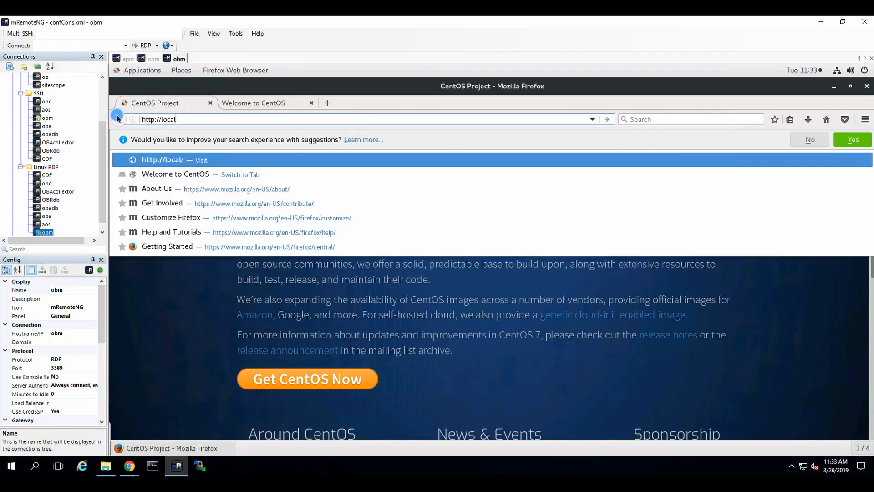
{"action": "type", "text": "host:212"}
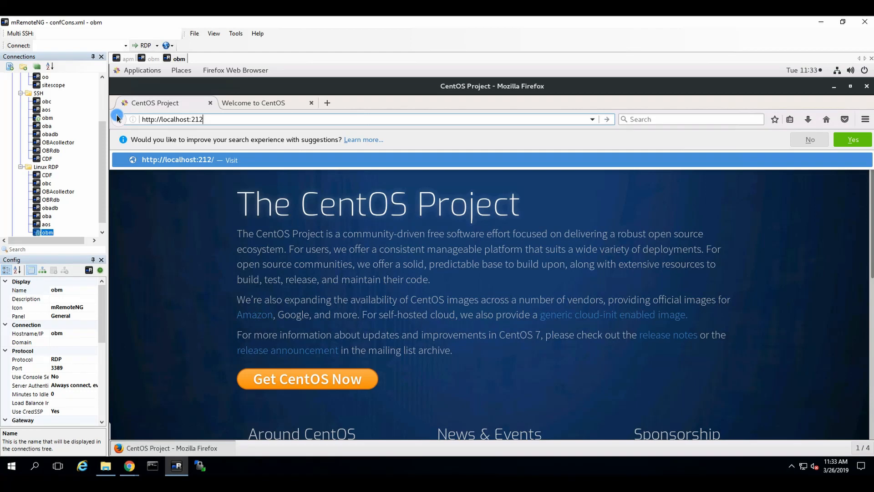
{"action": "type", "text": "12"}
{"action": "key", "text": "Return"}
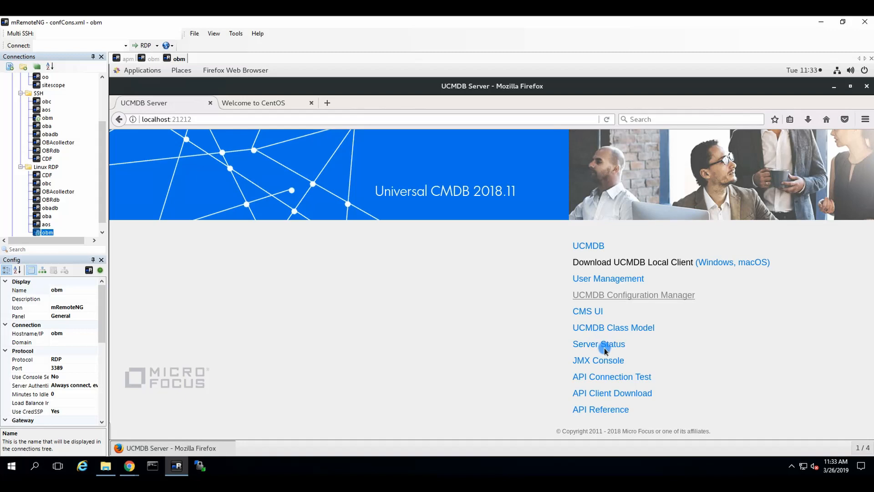
Open the JMX Console and add a confirmed security exception for the localhost:8443 certificate
{"action": "left_click", "coordinate": [575, 359]}
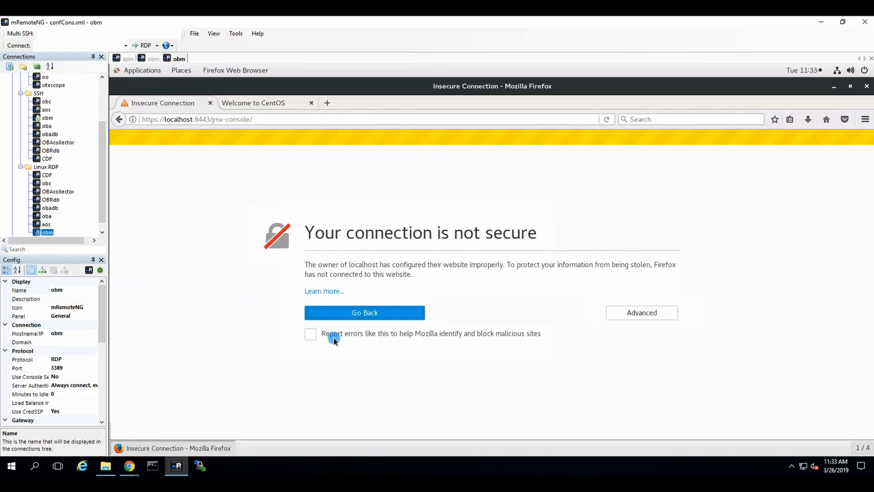
{"action": "left_click", "coordinate": [639, 312]}
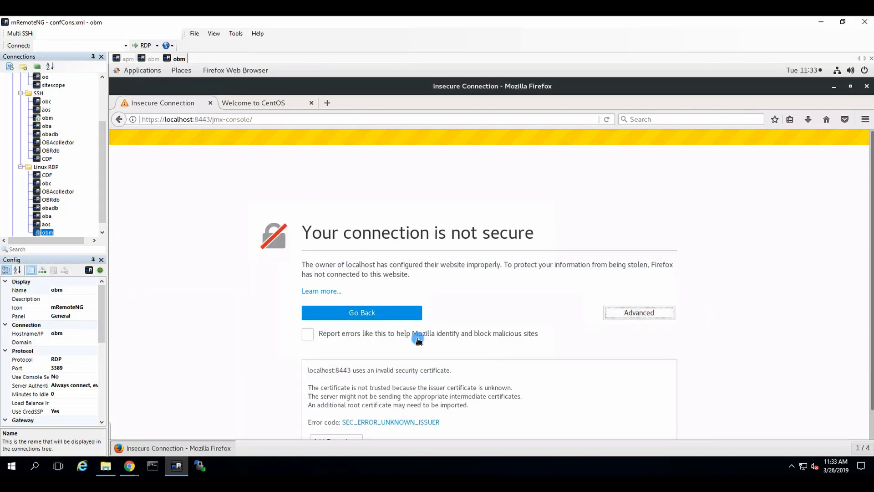
{"action": "scroll", "coordinate": [387, 346], "scroll_direction": "down", "scroll_amount": 2}
{"action": "left_click", "coordinate": [346, 414]}
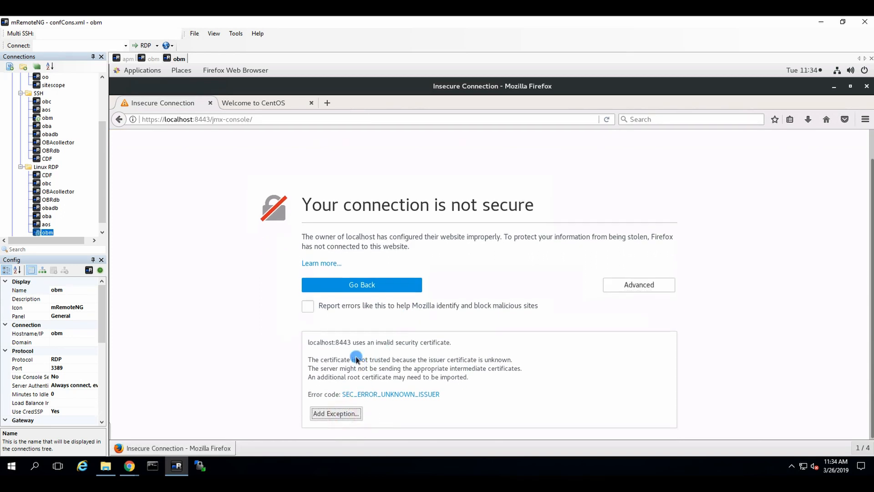
{"action": "left_click", "coordinate": [389, 386]}
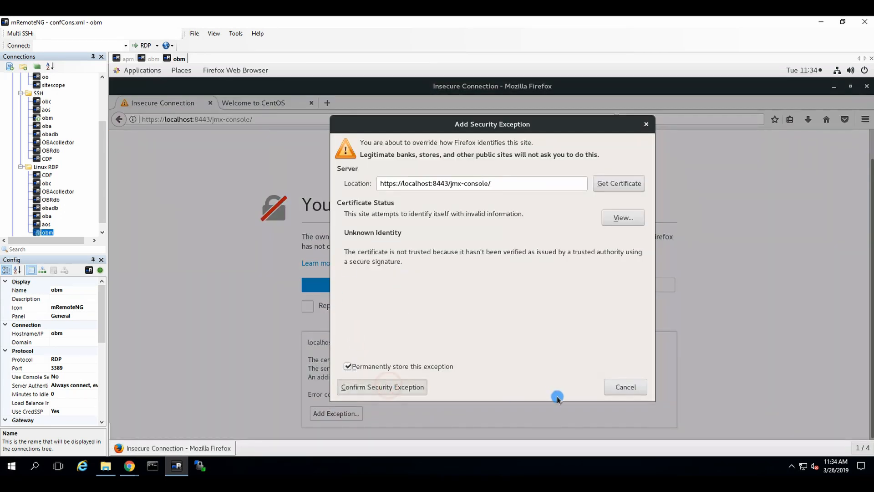
Log in to the JMX Console, let Firefox remember the login, and open the UCMDB JMX MBean list
{"action": "left_click", "coordinate": [579, 308]}
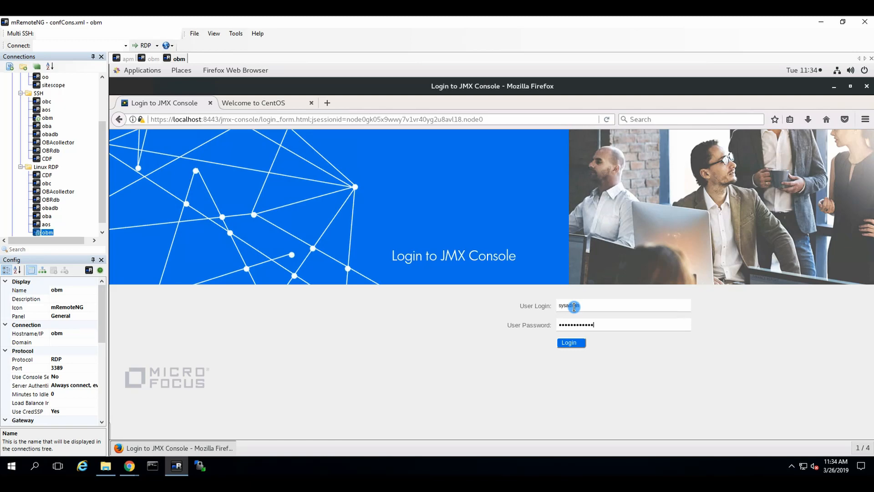
{"action": "key", "text": "Return"}
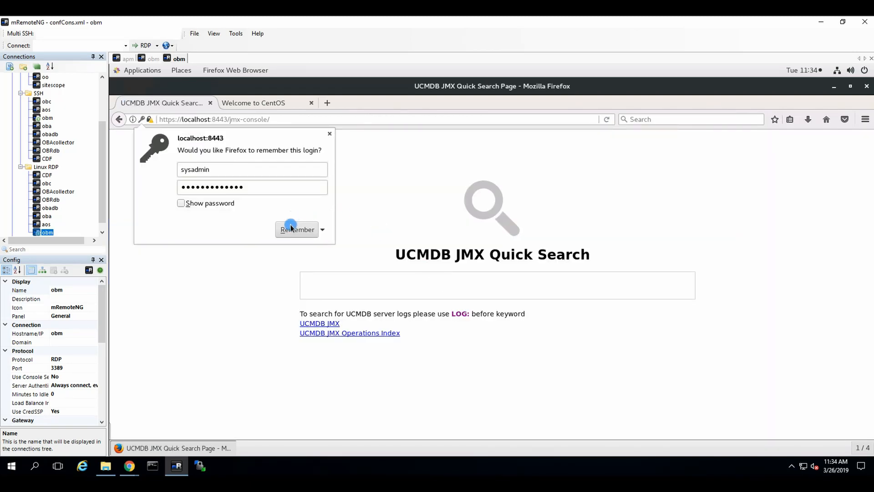
{"action": "left_click", "coordinate": [295, 229]}
{"action": "left_click", "coordinate": [329, 323]}
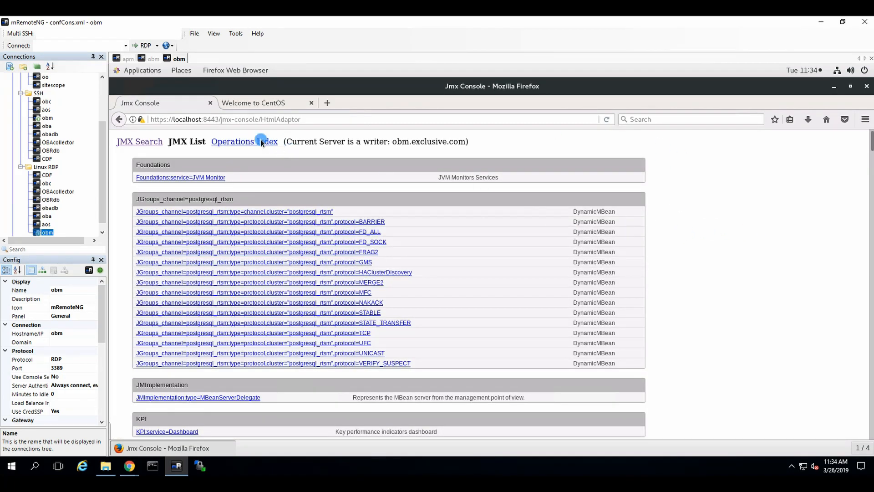
{"action": "left_click", "coordinate": [158, 140]}
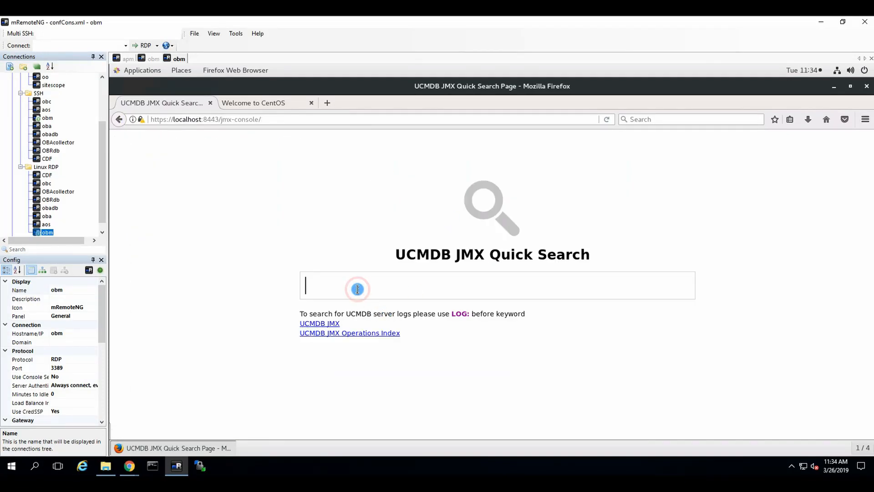
{"action": "type", "text": "globalid"}
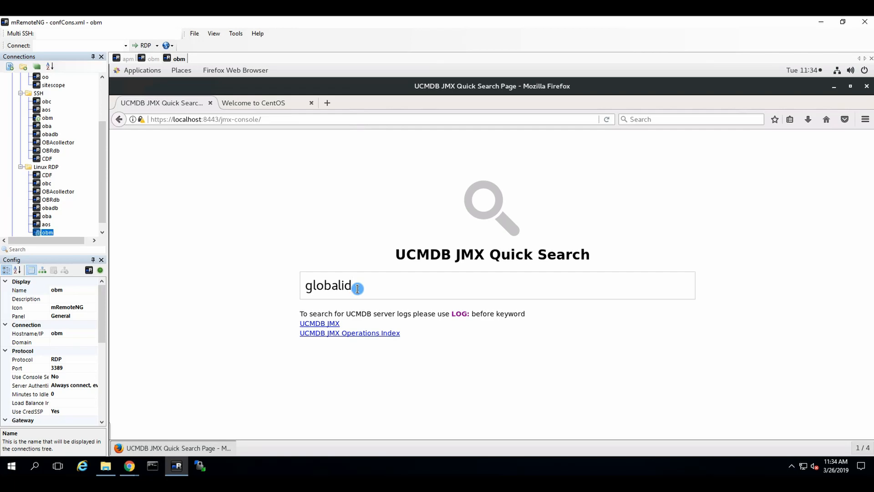
{"action": "key", "text": "BackSpace"}
{"action": "key", "text": "BackSpace"}
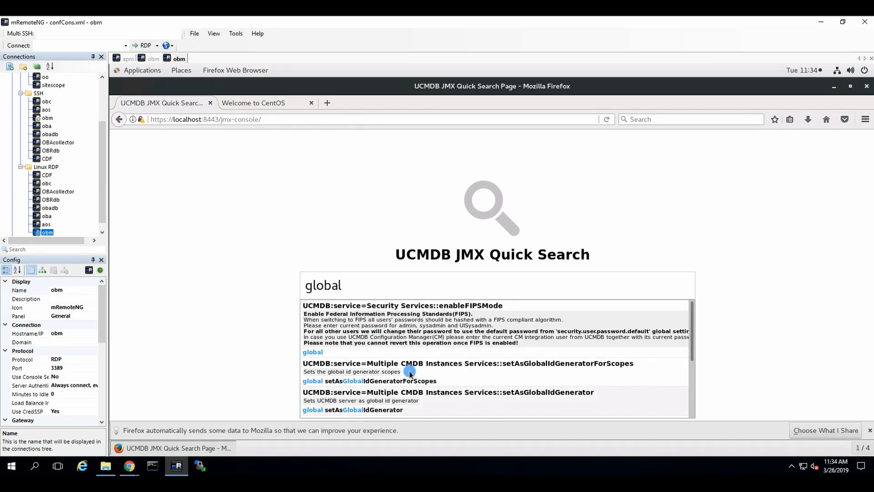
{"action": "scroll", "coordinate": [473, 392], "scroll_direction": "down", "scroll_amount": 2}
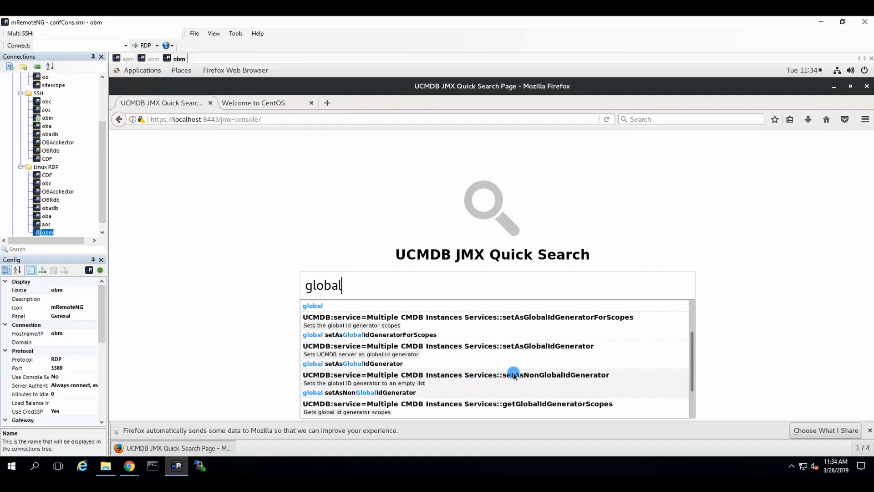
{"action": "scroll", "coordinate": [503, 376], "scroll_direction": "down", "scroll_amount": 2}
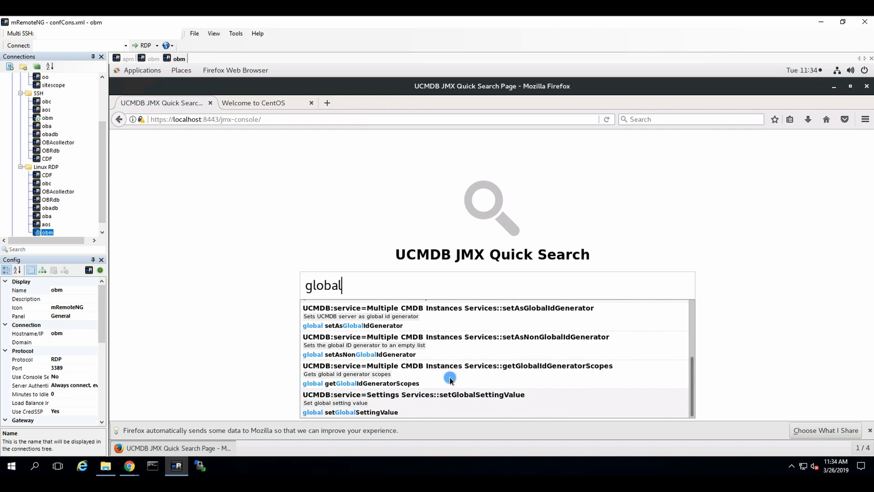
{"action": "scroll", "coordinate": [448, 380], "scroll_direction": "up", "scroll_amount": 4}
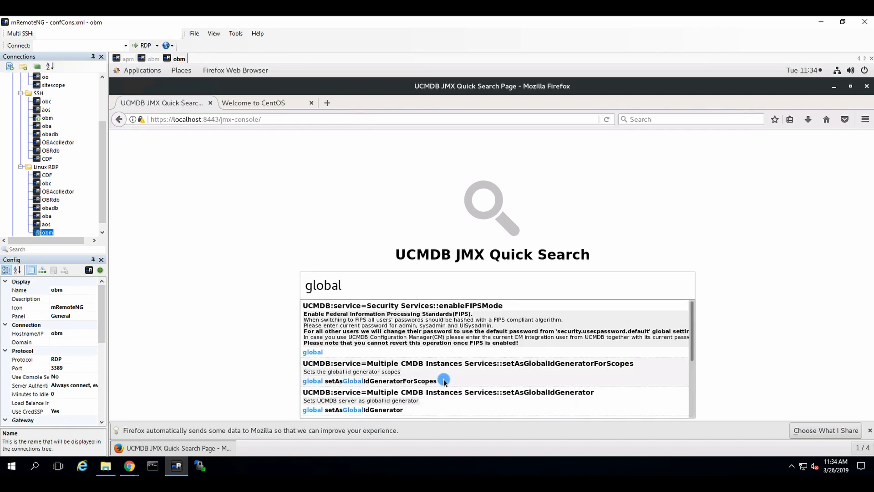
{"action": "left_click", "coordinate": [290, 159]}
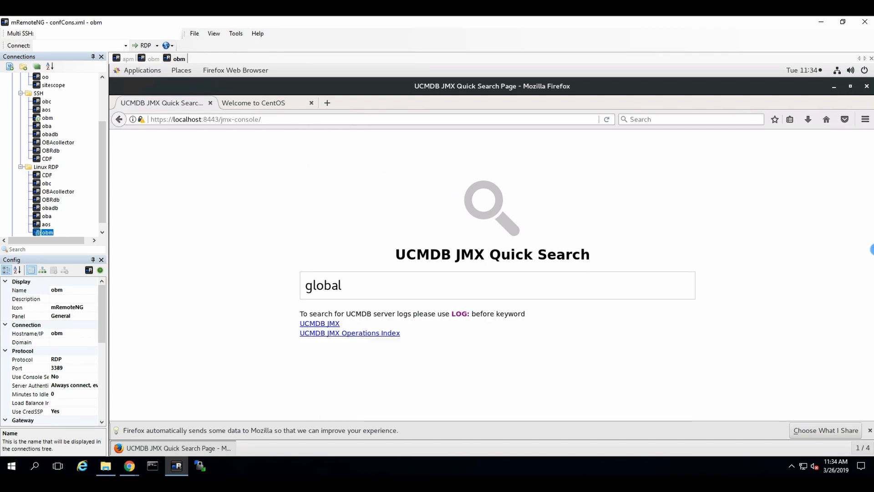
{"action": "left_click", "coordinate": [325, 324]}
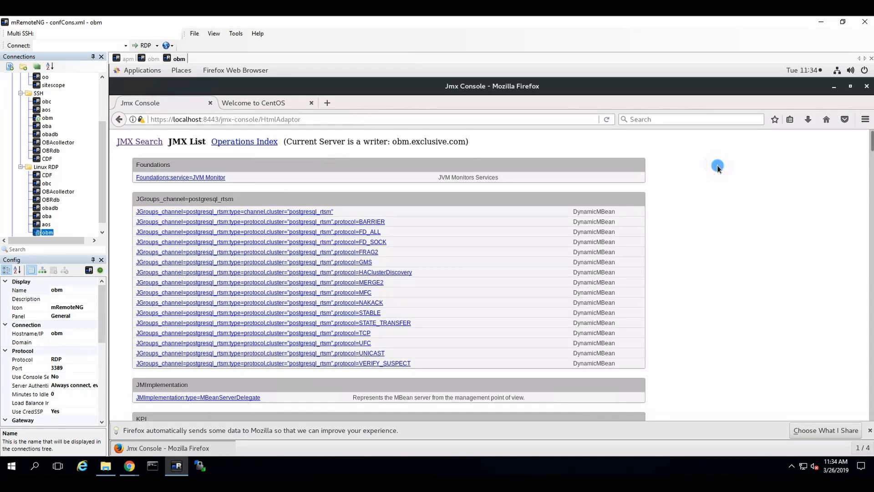
Search the page for 'global' and open the Operations Index
{"action": "key", "text": "ctrl+f"}
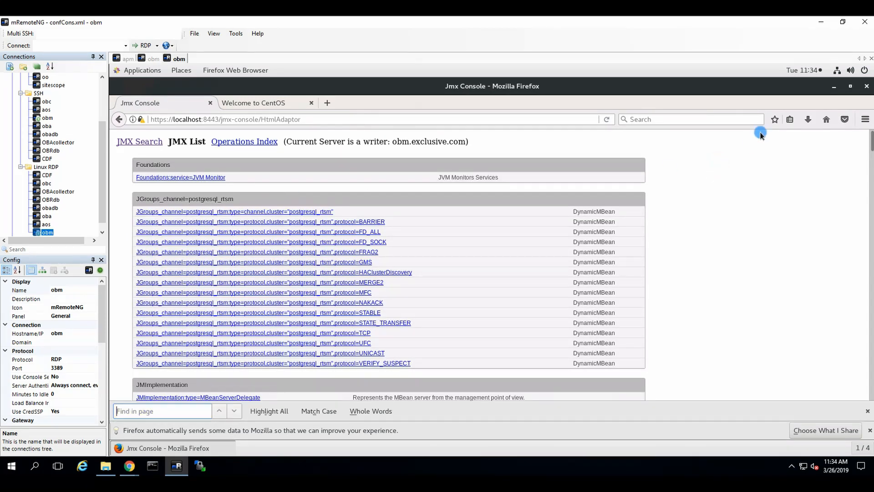
{"action": "type", "text": "global"}
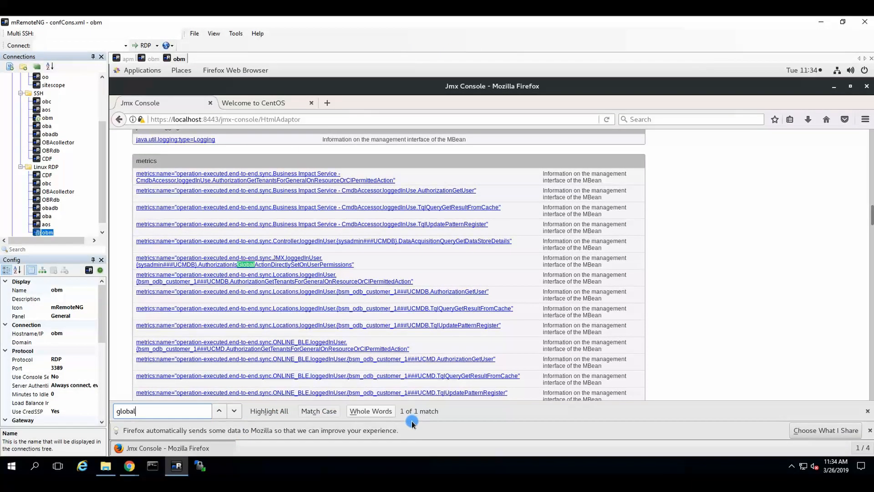
{"action": "scroll", "coordinate": [784, 282], "scroll_direction": "up", "scroll_amount": 10}
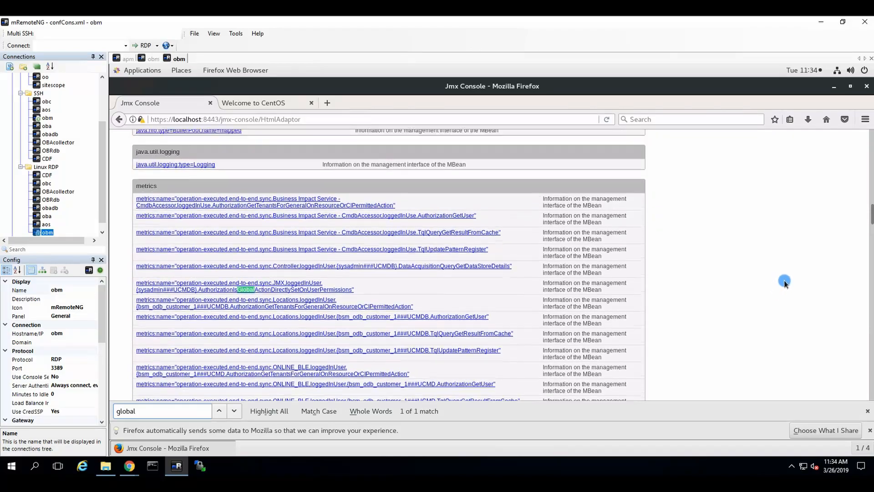
{"action": "scroll", "coordinate": [552, 251], "scroll_direction": "up", "scroll_amount": 15}
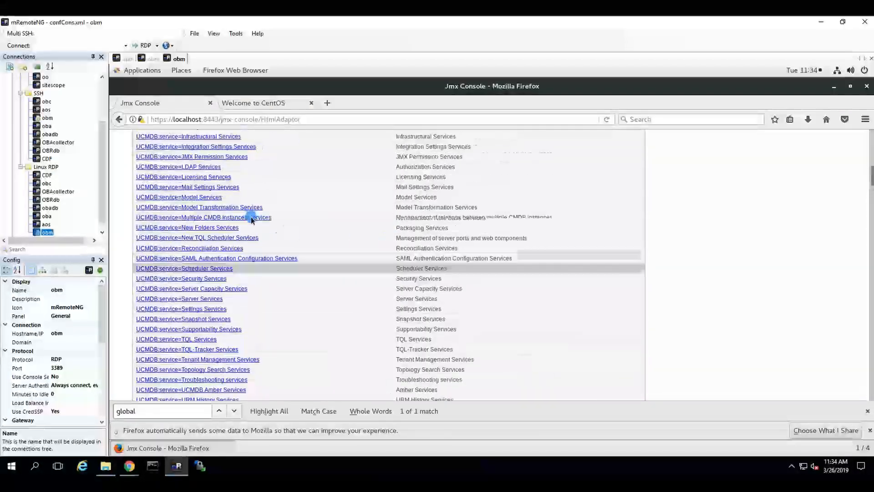
{"action": "scroll", "coordinate": [237, 174], "scroll_direction": "up", "scroll_amount": 3}
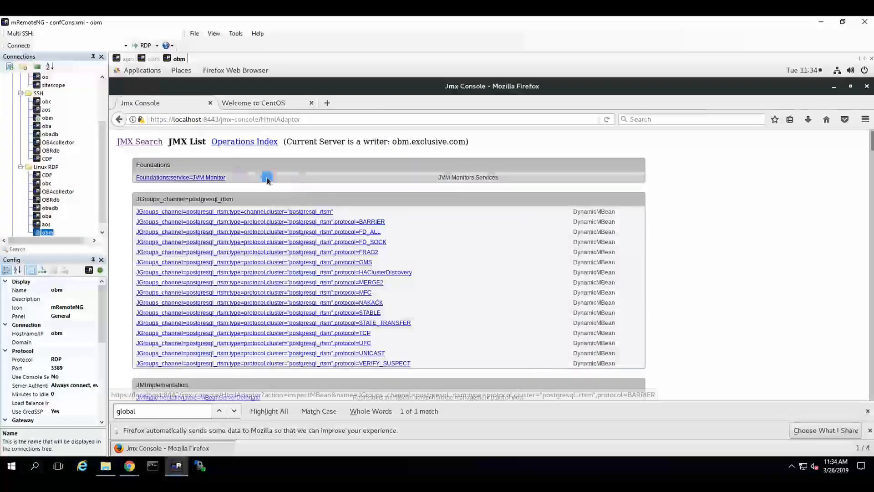
{"action": "left_click", "coordinate": [235, 142]}
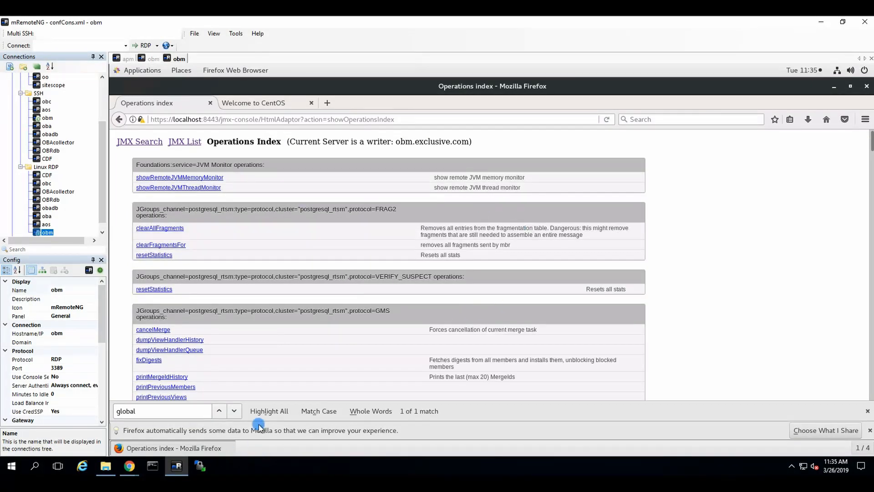
Highlight all 'global' matches, step through them, and open the setAsGlobalIdGenerator operation
{"action": "left_click", "coordinate": [285, 412]}
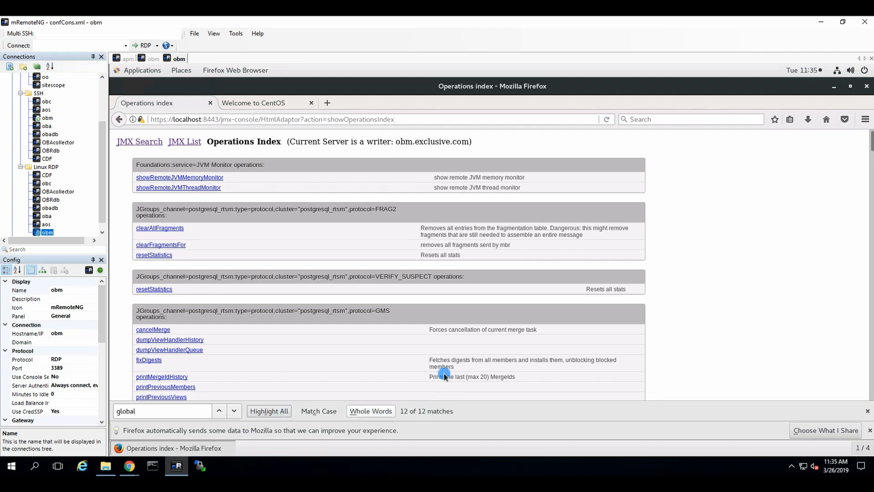
{"action": "left_click", "coordinate": [237, 412]}
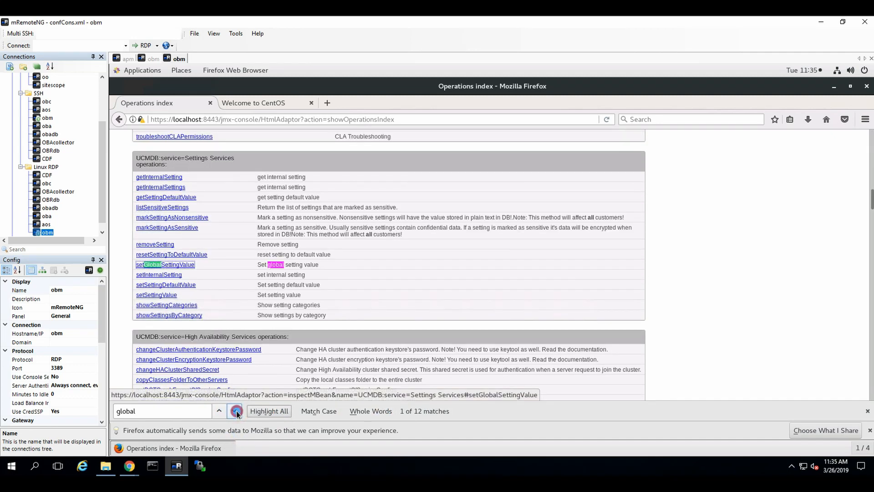
{"action": "left_click", "coordinate": [237, 412]}
{"action": "left_click", "coordinate": [236, 411]}
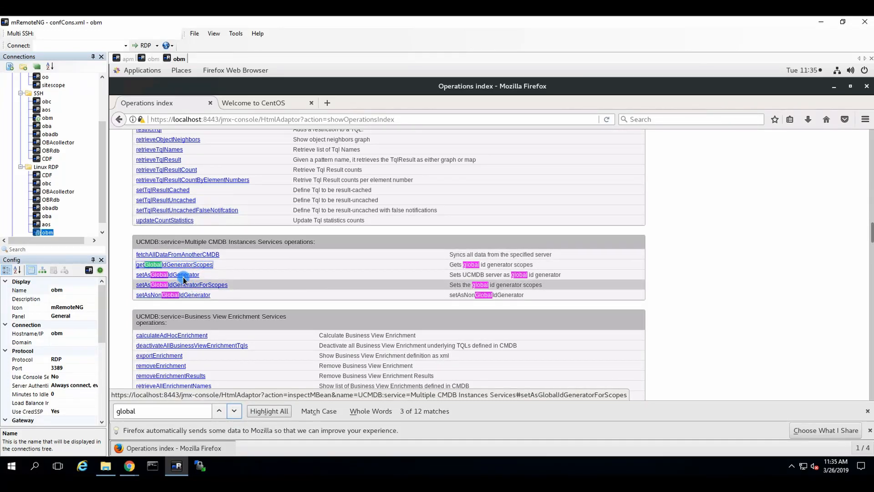
{"action": "left_click", "coordinate": [184, 275]}
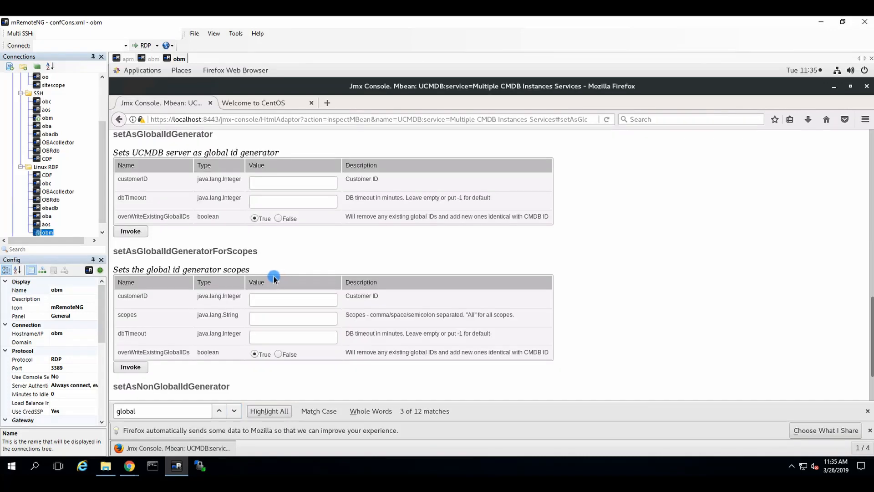
Invoke setAsGlobalIdGenerator with the customer ID entered, then close the obm remote desktop session
{"action": "left_click", "coordinate": [296, 186]}
{"action": "type", "text": "1"}
{"action": "left_click", "coordinate": [131, 230]}
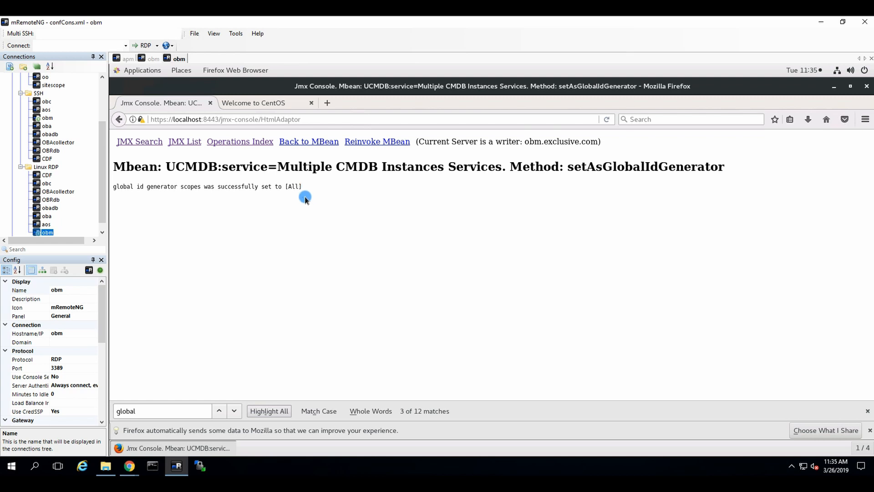
{"action": "left_click", "coordinate": [179, 59]}
{"action": "left_click", "coordinate": [193, 59]}
Close the remaining obm terminal tab, briefly open Internet Explorer, and return to mRemoteNG
{"action": "left_click", "coordinate": [120, 59]}
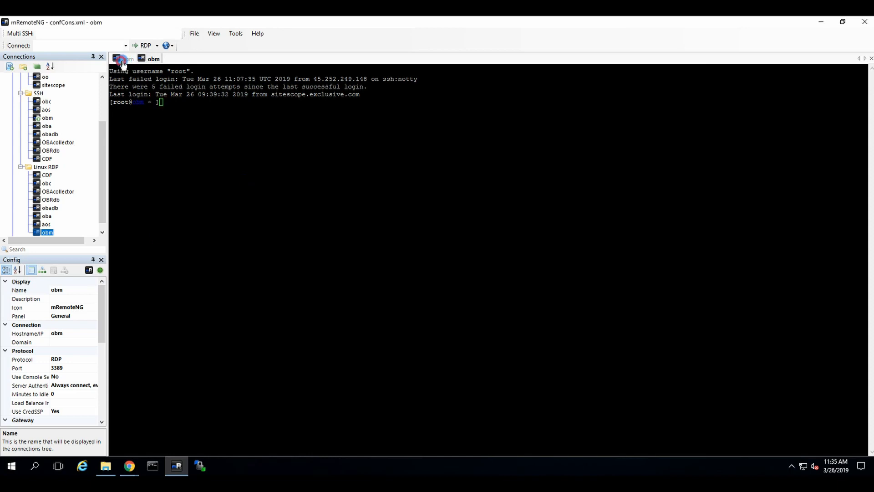
{"action": "double_click", "coordinate": [122, 61]}
{"action": "double_click", "coordinate": [127, 60]}
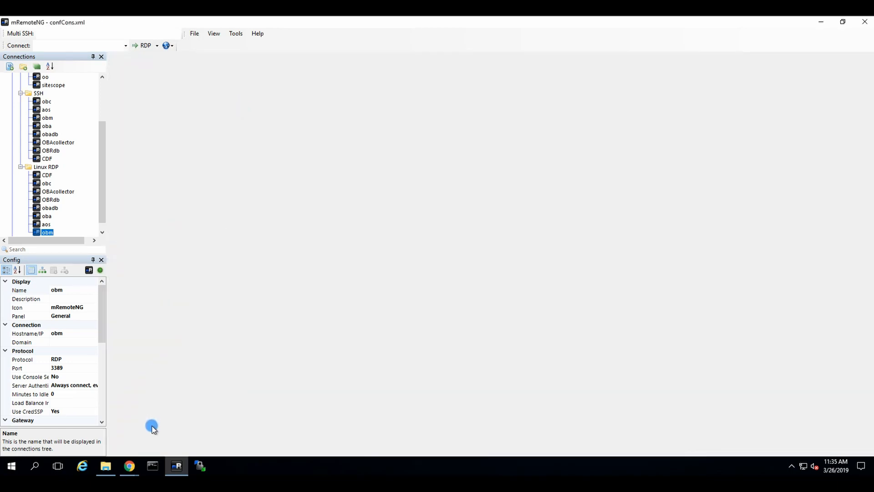
{"action": "left_click", "coordinate": [82, 466]}
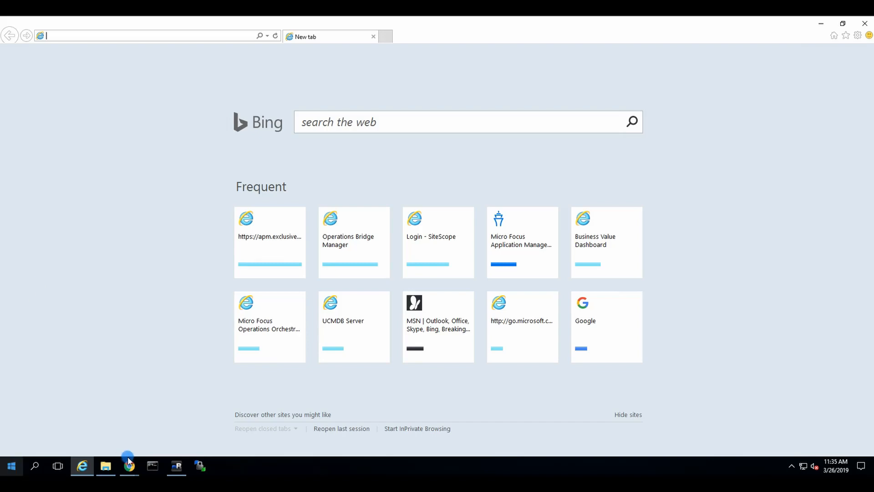
{"action": "left_click", "coordinate": [178, 469]}
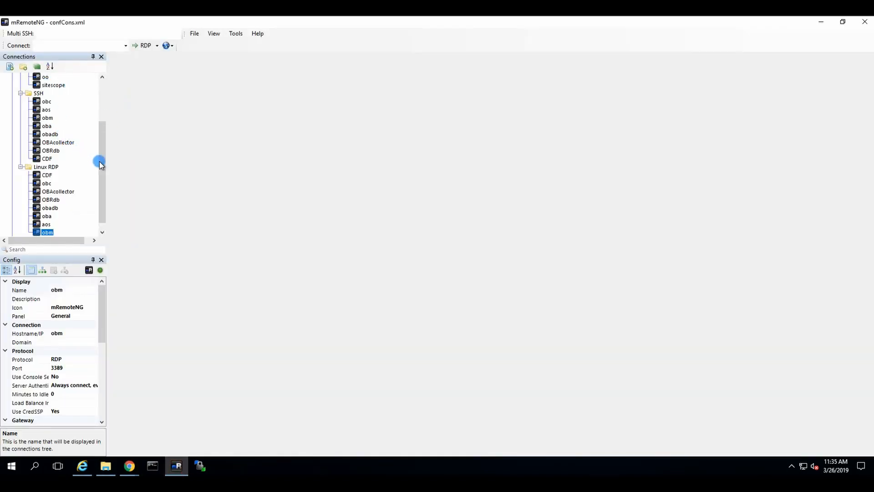
{"action": "left_click_drag", "start_coordinate": [101, 164], "coordinate": [104, 132]}
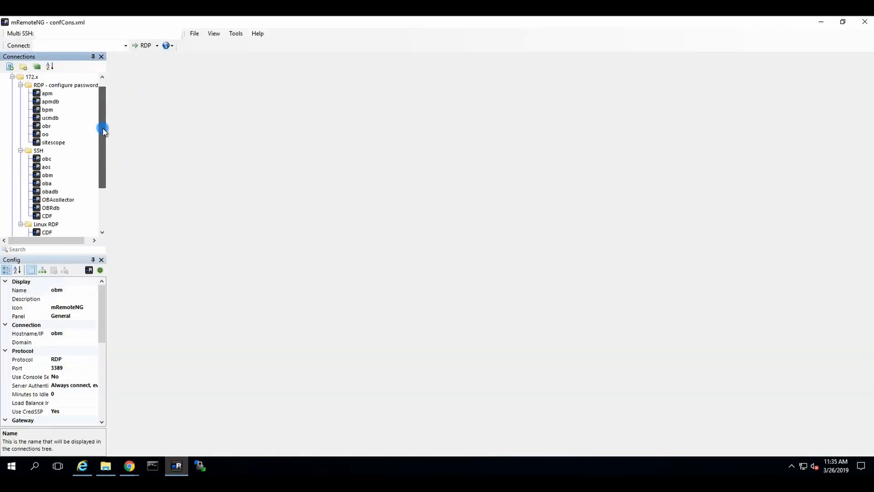
Connect to apm, select the Certificates folder under Documents, and return to the apm session
{"action": "double_click", "coordinate": [47, 93]}
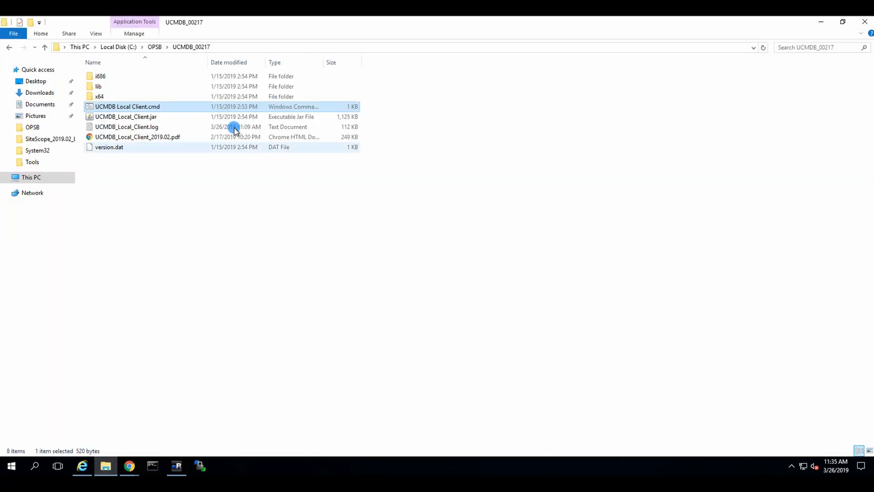
{"action": "left_click", "coordinate": [40, 104]}
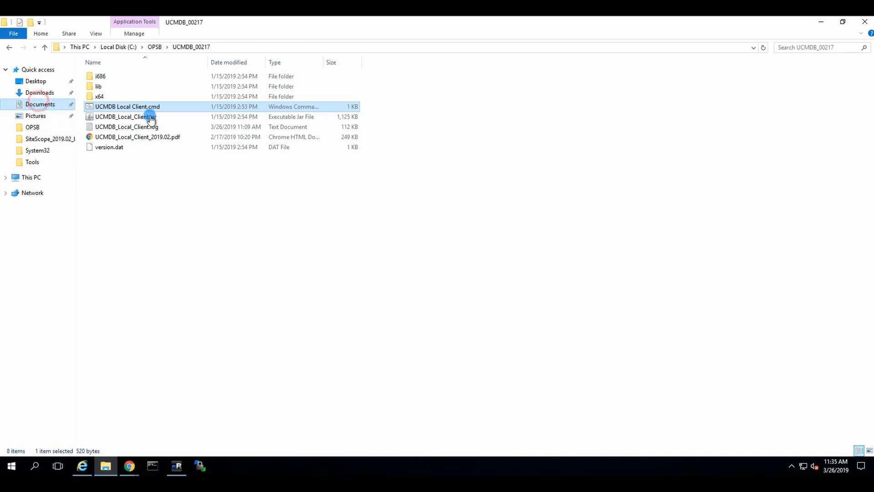
{"action": "left_click", "coordinate": [120, 77]}
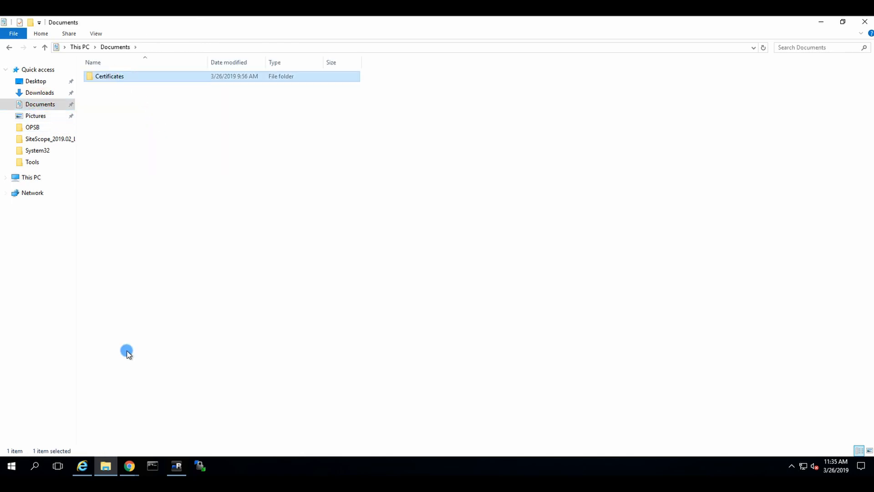
{"action": "left_click", "coordinate": [177, 466]}
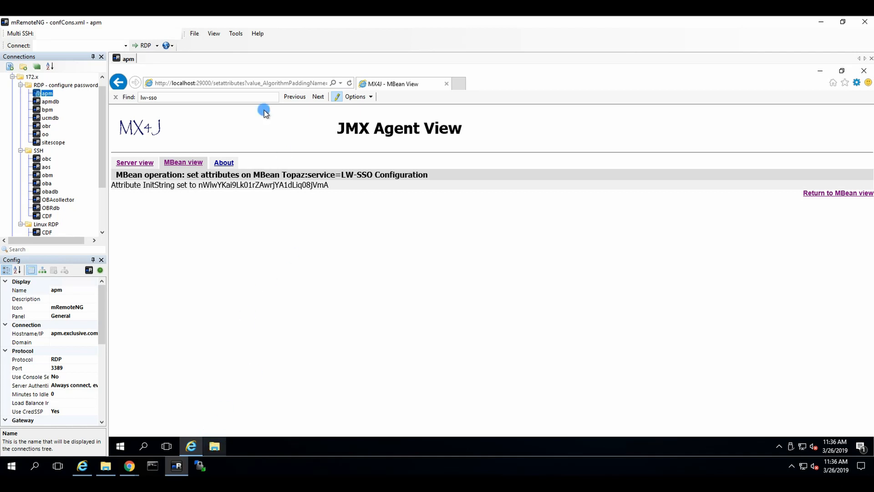
Paste the Certificates folder onto the apm server's C: drive
{"action": "left_click", "coordinate": [214, 451]}
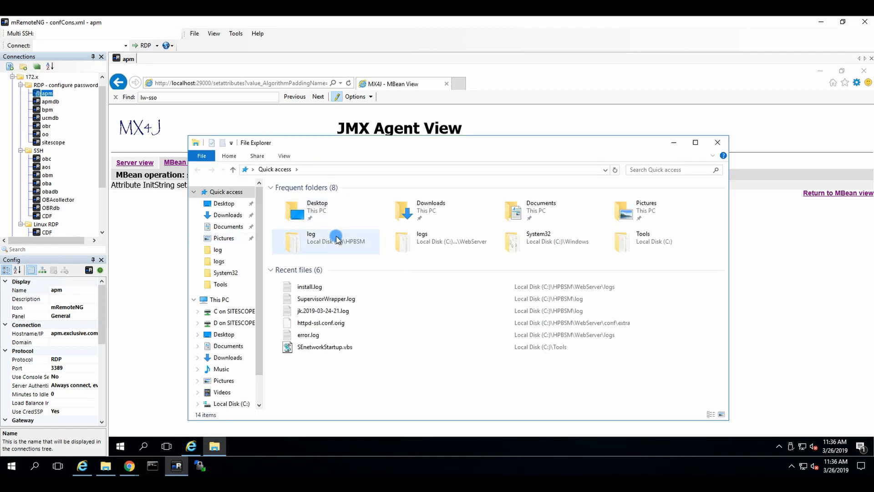
{"action": "left_click", "coordinate": [230, 403]}
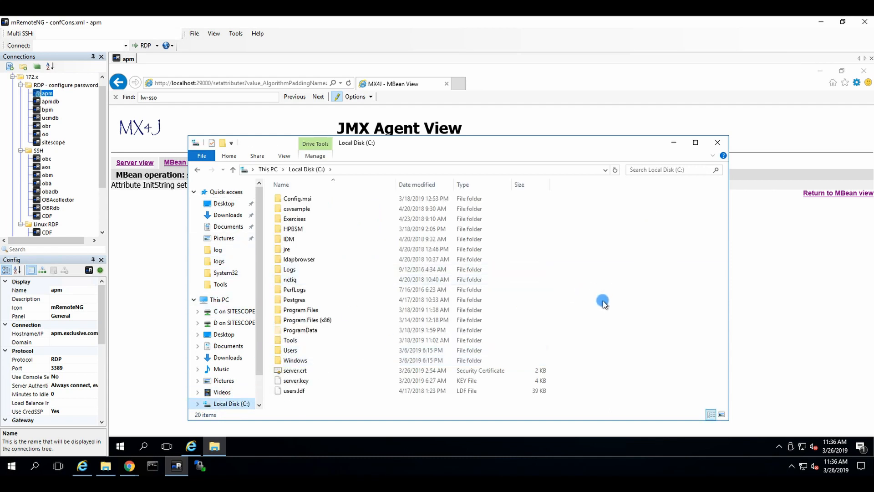
{"action": "left_click", "coordinate": [646, 311]}
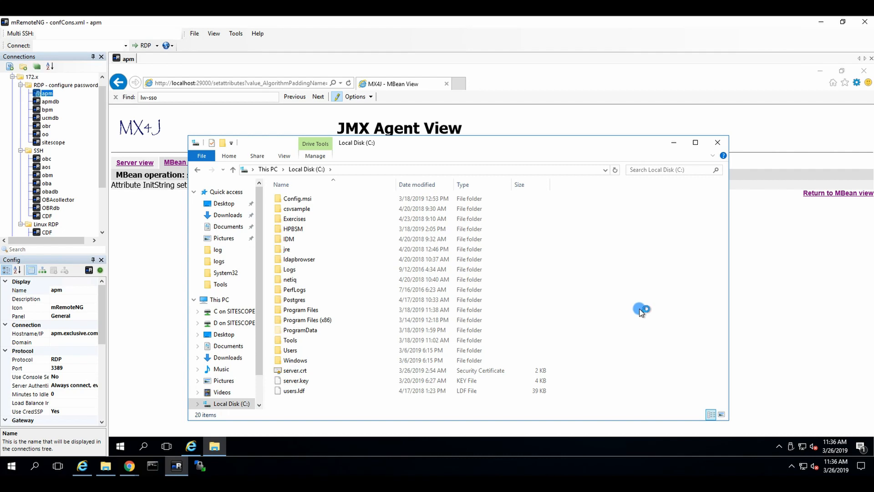
{"action": "key", "text": "ctrl+v"}
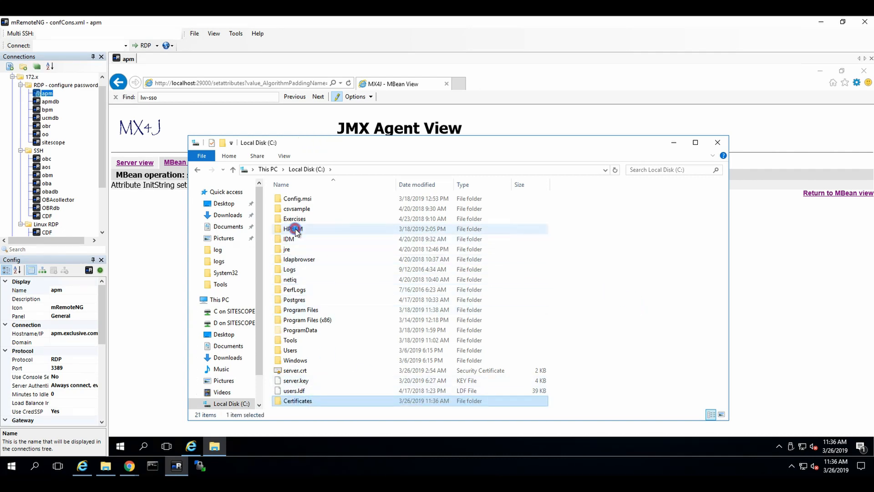
Navigate to C:\HPBSM\JRE\bin and select its full path in the address bar
{"action": "double_click", "coordinate": [321, 229]}
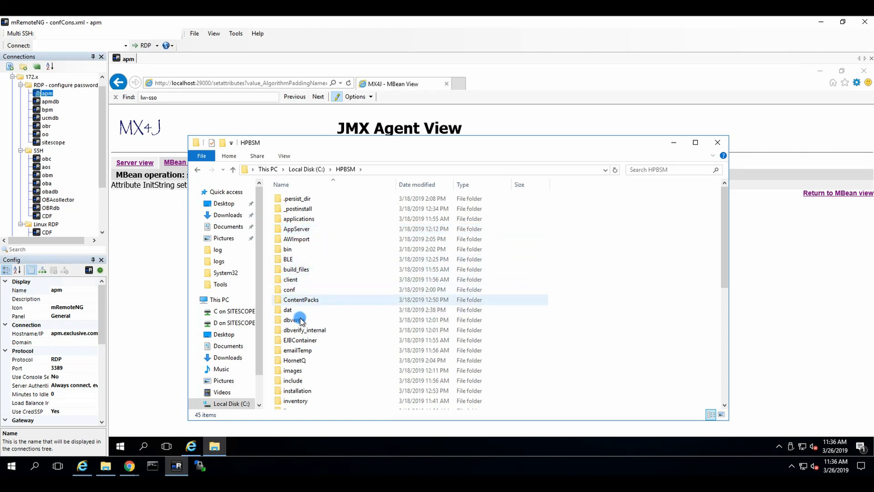
{"action": "scroll", "coordinate": [306, 313], "scroll_direction": "down", "scroll_amount": 2}
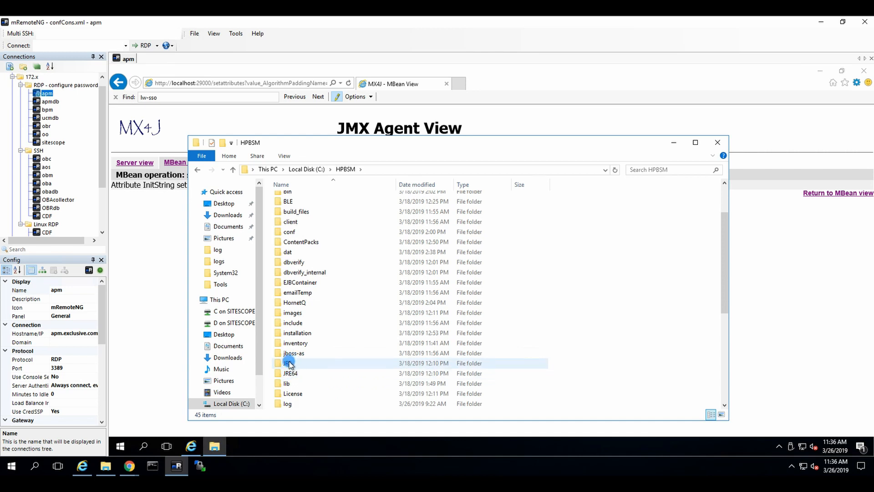
{"action": "mouse_move", "coordinate": [290, 365]}
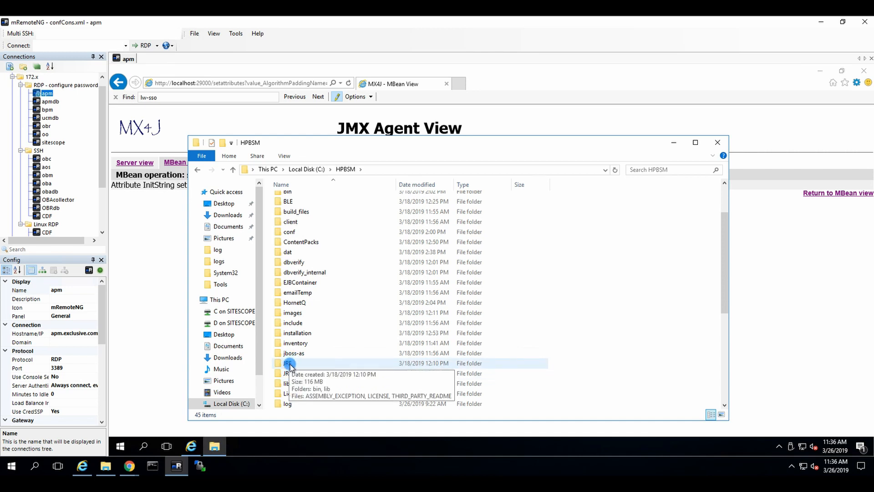
{"action": "double_click", "coordinate": [290, 365]}
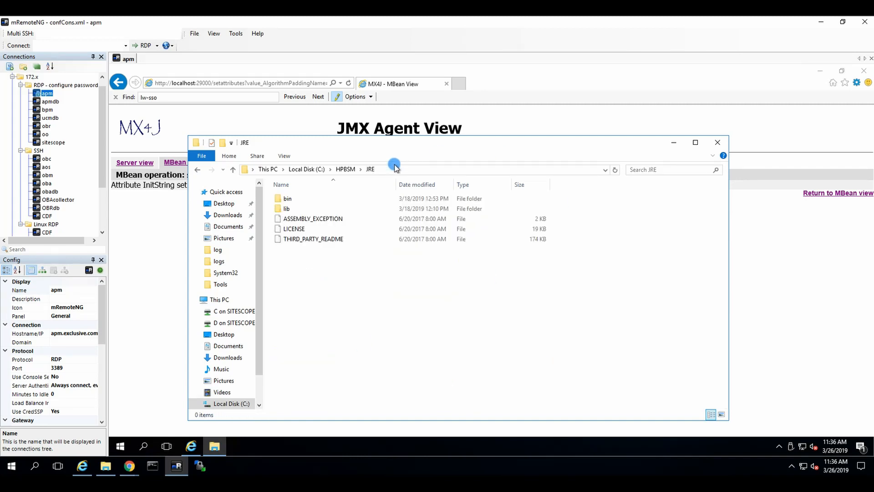
{"action": "double_click", "coordinate": [287, 198]}
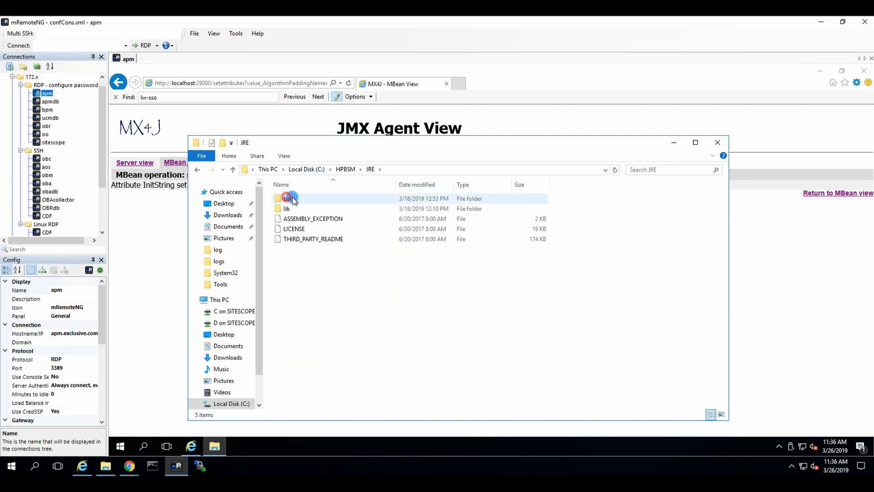
{"action": "left_click", "coordinate": [448, 170]}
{"action": "key", "text": "ctrl+c"}
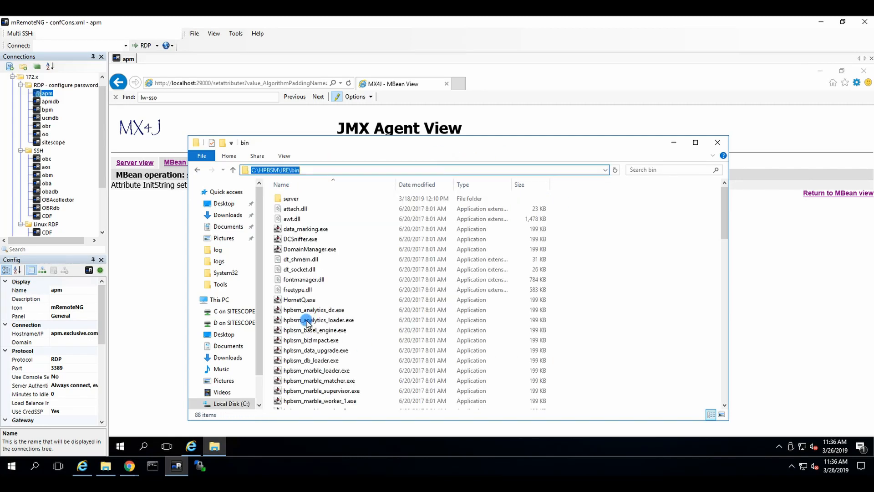
{"action": "right_click", "coordinate": [129, 442]}
Open an administrator Command Prompt and change directory to C:\HPBSM\JRE\bin
{"action": "left_click", "coordinate": [173, 308]}
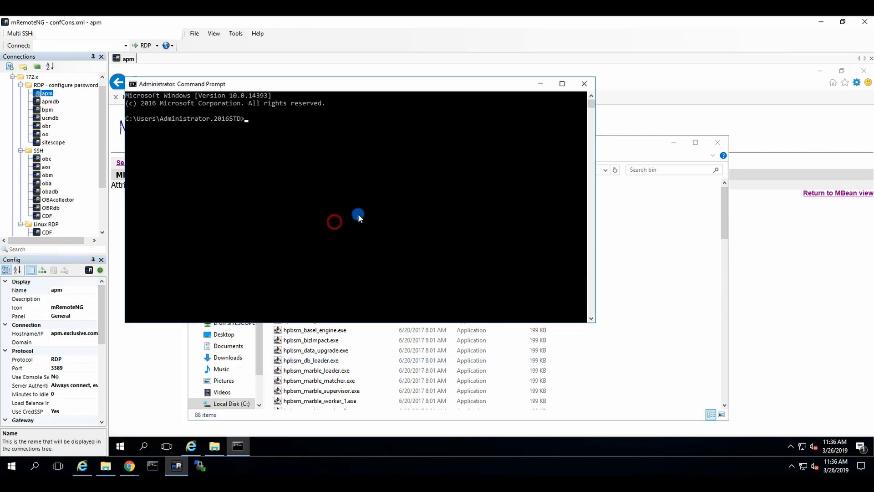
{"action": "type", "text": "cd"}
{"action": "key", "text": "ctrl+v"}
{"action": "key", "text": "Return"}
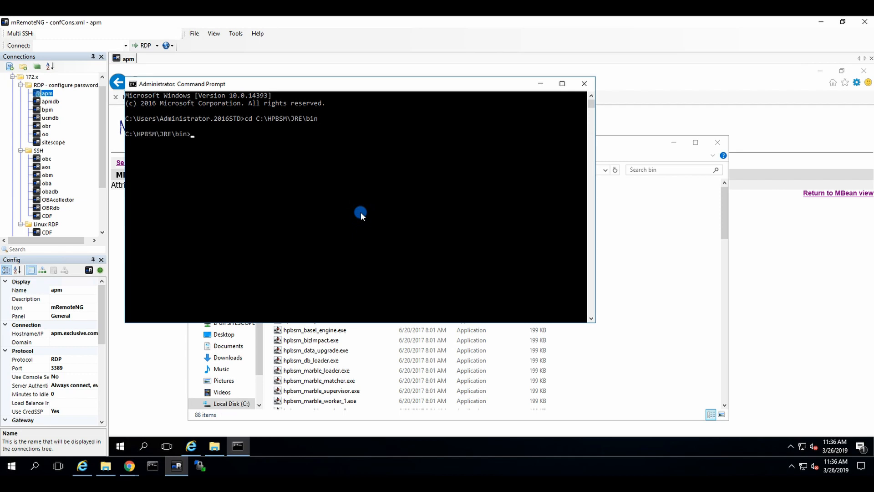
Run keytool -import (mistyped -importcacerts) with alias obm, From OBM\server.crt, and the JRE cacerts keystore
{"action": "type", "text": "keytool -import -importcacert"}
{"action": "key", "text": "BackSpace"}
{"action": "type", "text": "s -ali"}
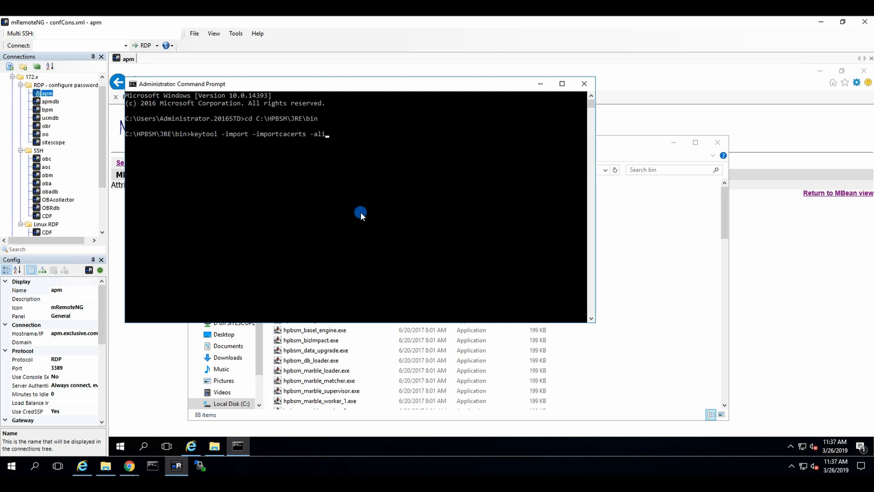
{"action": "type", "text": "as obm -file c:\\certi"}
{"action": "key", "text": "Tab"}
{"action": "type", "text": "\\F"}
{"action": "key", "text": "Tab"}
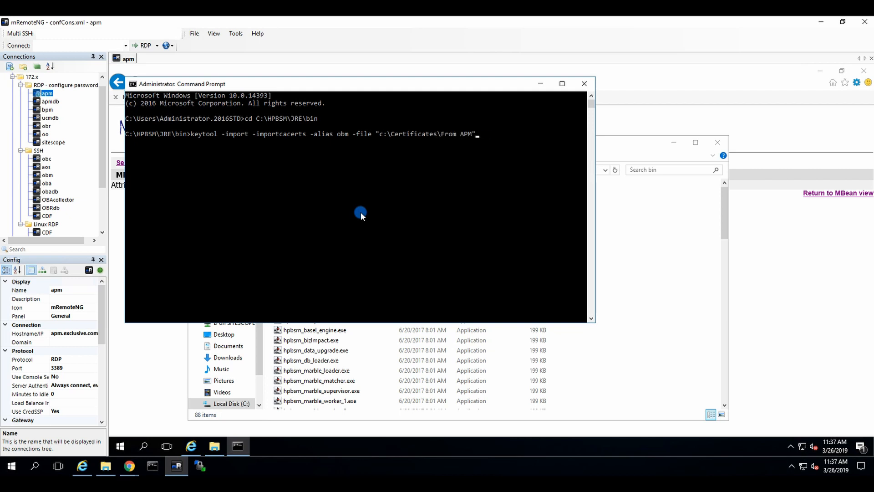
{"action": "key", "text": "Tab"}
{"action": "type", "text": "\\ser"}
{"action": "key", "text": "Tab"}
{"action": "type", "text": "-keystore c"}
{"action": "type", "text": ":\\HPBSM"}
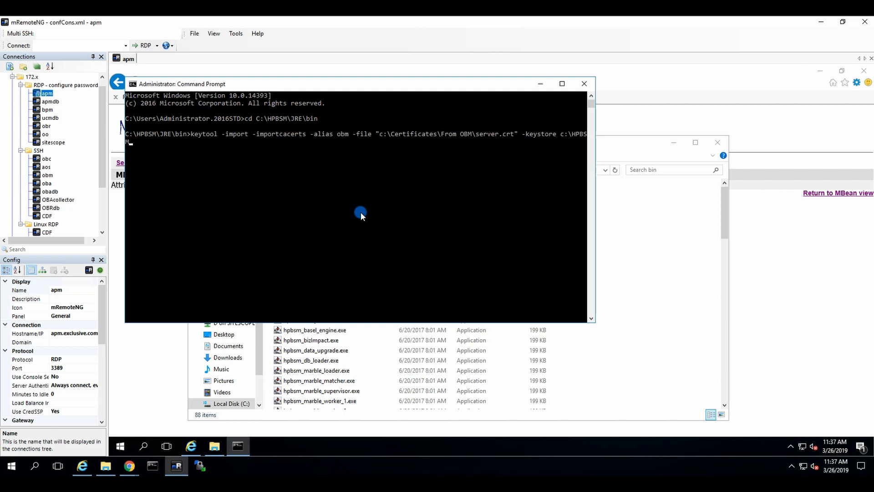
{"action": "type", "text": "\\JRE\\lib\\security\\cacerts"}
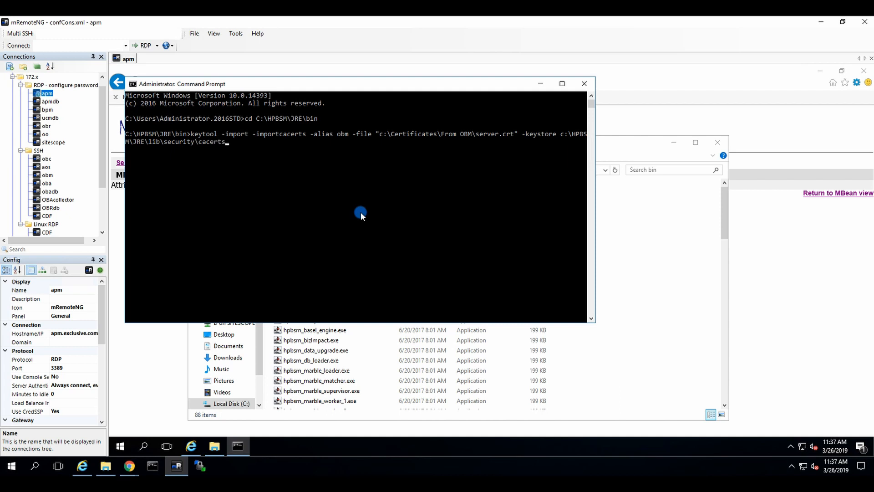
{"action": "key", "text": "Return"}
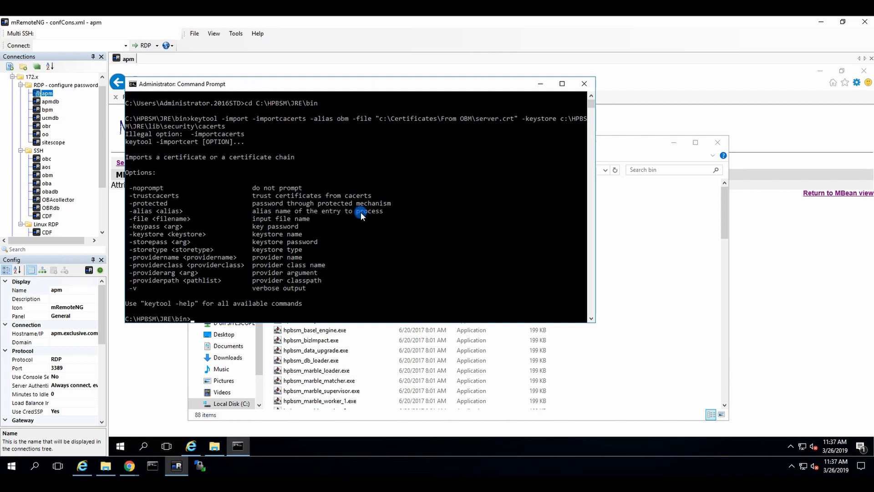
Rerun the import with -trustcacerts, enter the keystore password, and confirm trusting OBM's certificate in JRE cacerts
{"action": "key", "text": "Up"}
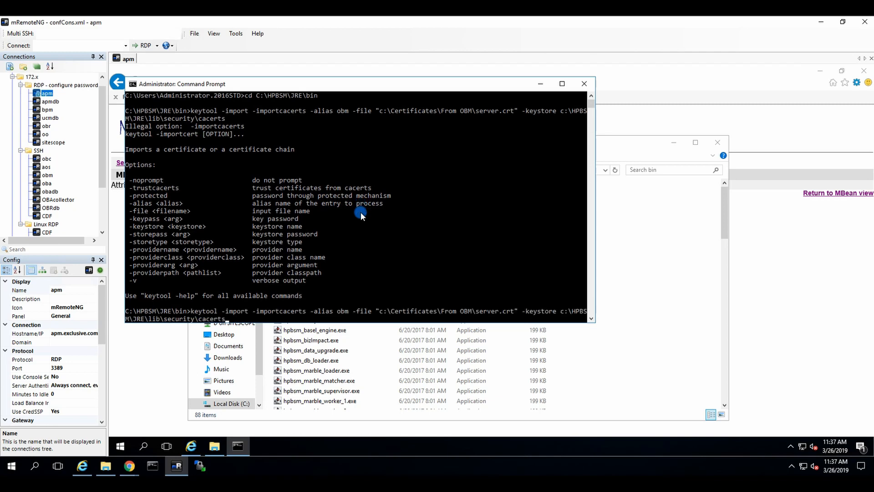
{"action": "key", "text": "Left"}
{"action": "key", "text": "Left"}
{"action": "key", "text": "Left"}
{"action": "key", "text": "Left"}
{"action": "key", "text": "Left"}
{"action": "key", "text": "Left"}
{"action": "key", "text": "Left"}
{"action": "key", "text": "Left"}
{"action": "key", "text": "Left"}
{"action": "key", "text": "Left"}
{"action": "key", "text": "Left"}
{"action": "key", "text": "Left"}
{"action": "key", "text": "Left"}
{"action": "key", "text": "Left"}
{"action": "key", "text": "Left"}
{"action": "key", "text": "Left"}
{"action": "key", "text": "Left"}
{"action": "key", "text": "Left"}
{"action": "key", "text": "Left"}
{"action": "key", "text": "Left"}
{"action": "key", "text": "Left"}
{"action": "key", "text": "Left"}
{"action": "key", "text": "Left"}
{"action": "key", "text": "Left"}
{"action": "key", "text": "Left"}
{"action": "key", "text": "Left"}
{"action": "key", "text": "Left"}
{"action": "key", "text": "Left"}
{"action": "key", "text": "Left"}
{"action": "key", "text": "Left"}
{"action": "key", "text": "Left"}
{"action": "key", "text": "Left"}
{"action": "key", "text": "Left"}
{"action": "key", "text": "Left"}
{"action": "key", "text": "Left"}
{"action": "key", "text": "Left"}
{"action": "key", "text": "Left"}
{"action": "key", "text": "Left"}
{"action": "key", "text": "Left"}
{"action": "key", "text": "Left"}
{"action": "key", "text": "Left"}
{"action": "key", "text": "Left"}
{"action": "key", "text": "Left"}
{"action": "key", "text": "Left"}
{"action": "key", "text": "Left"}
{"action": "key", "text": "Left"}
{"action": "key", "text": "Left"}
{"action": "key", "text": "Left"}
{"action": "key", "text": "Left"}
{"action": "key", "text": "Left"}
{"action": "key", "text": "Left"}
{"action": "key", "text": "BackSpace"}
{"action": "key", "text": "BackSpace"}
{"action": "key", "text": "BackSpace"}
{"action": "key", "text": "BackSpace"}
{"action": "key", "text": "BackSpace"}
{"action": "key", "text": "BackSpace"}
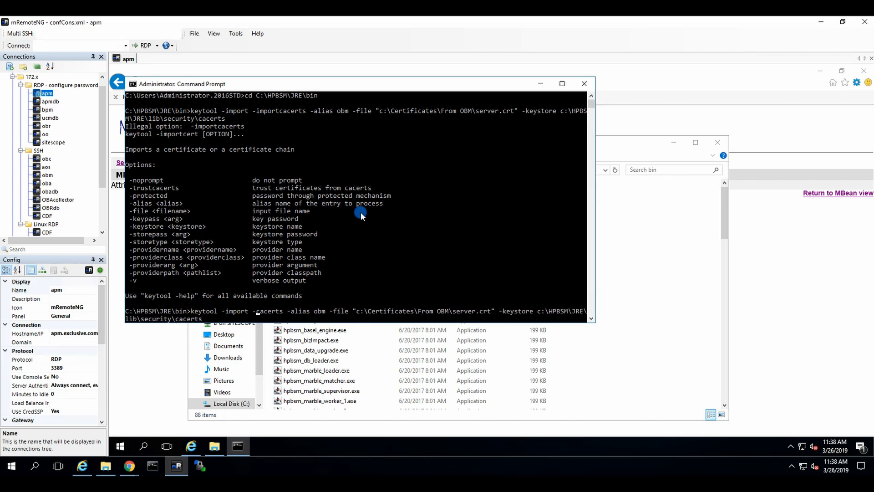
{"action": "type", "text": "trust"}
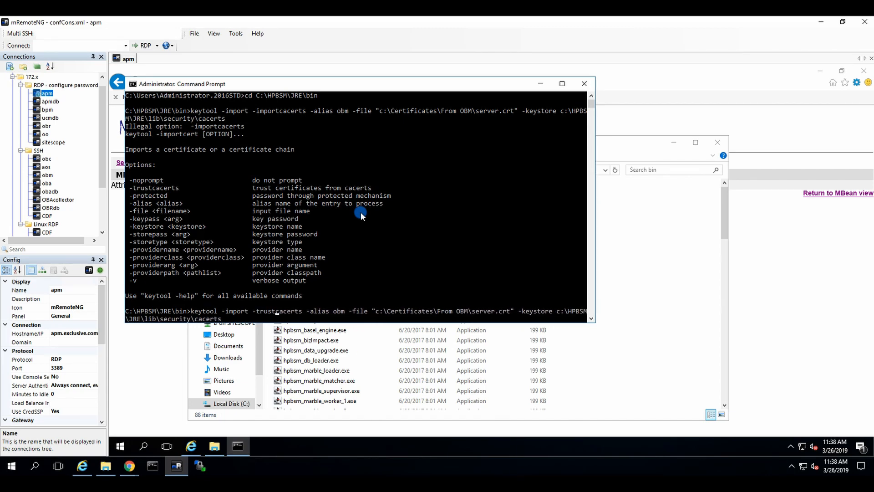
{"action": "key", "text": "Return"}
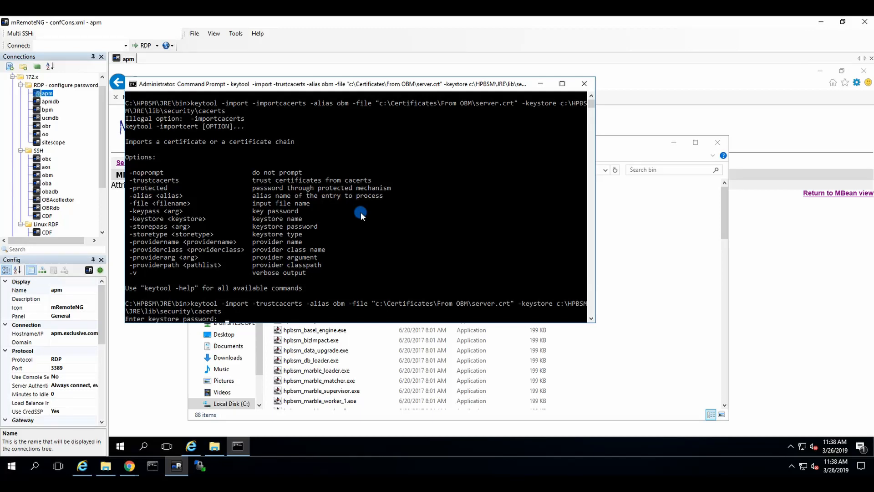
{"action": "key", "text": "Return"}
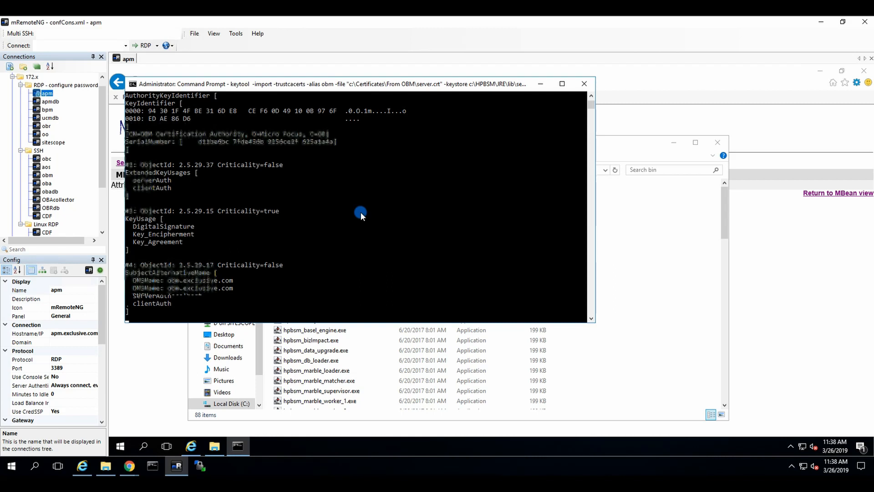
{"action": "left_click", "coordinate": [360, 211]}
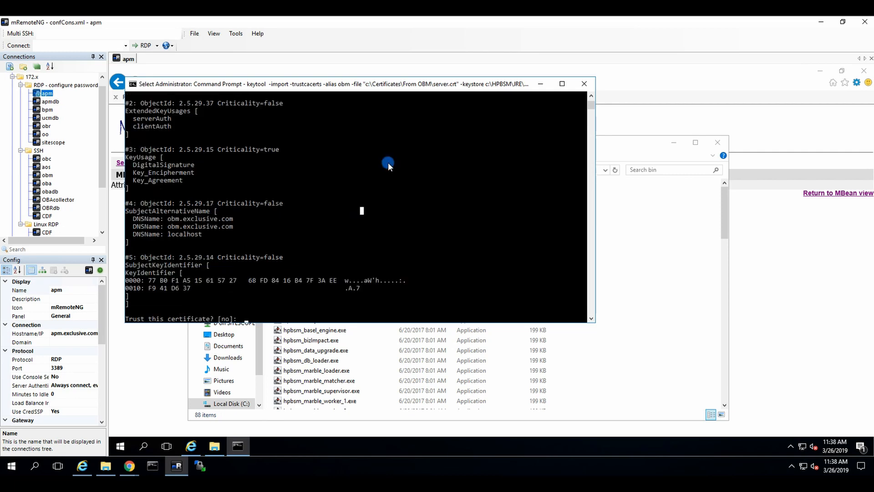
{"action": "type", "text": "y"}
{"action": "key", "text": "Return"}
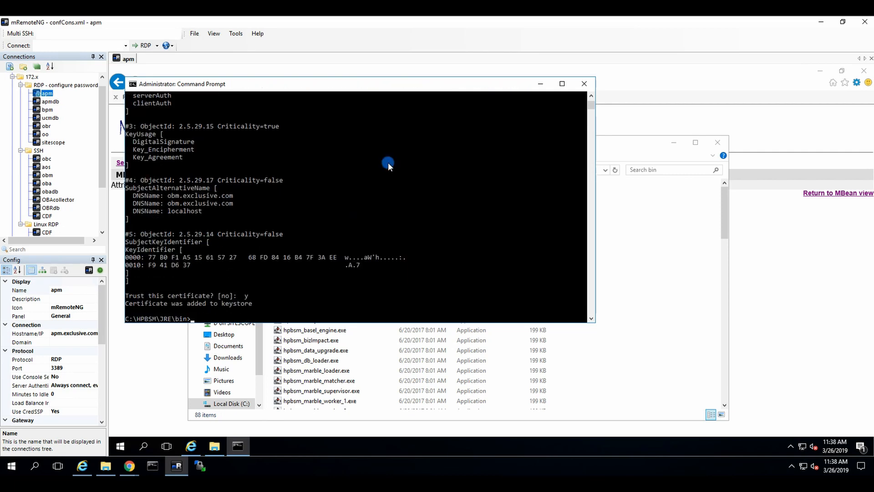
Repeat the trusted import of OBM's server.crt into the JRE64 cacerts keystore
{"action": "key", "text": "Up"}
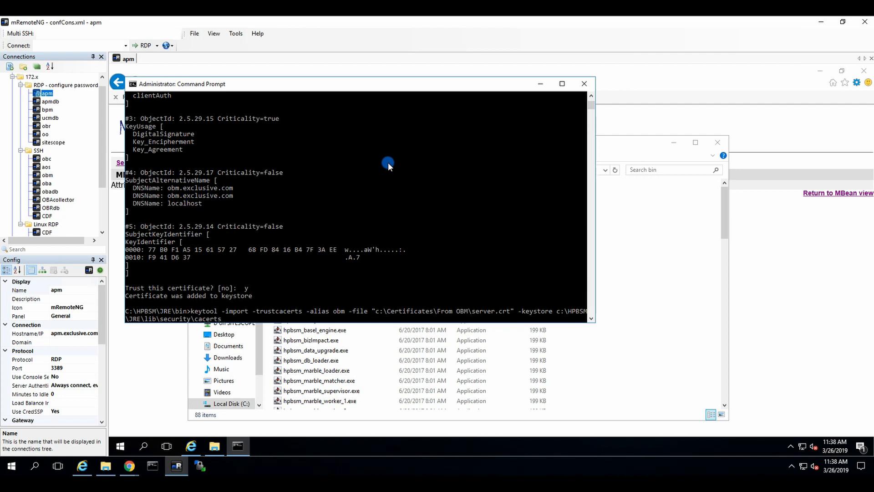
{"action": "key", "text": "Left"}
{"action": "key", "text": "Left"}
{"action": "key", "text": "Left"}
{"action": "type", "text": "64"}
{"action": "key", "text": "Return"}
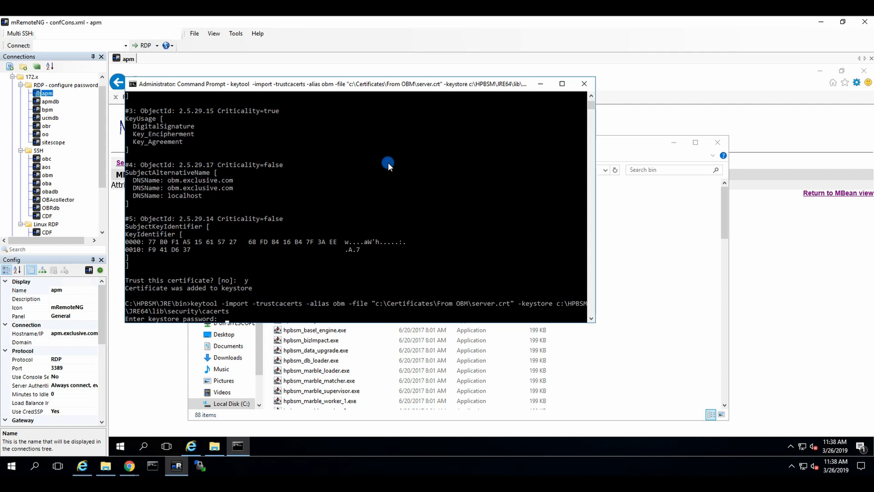
{"action": "key", "text": "Return"}
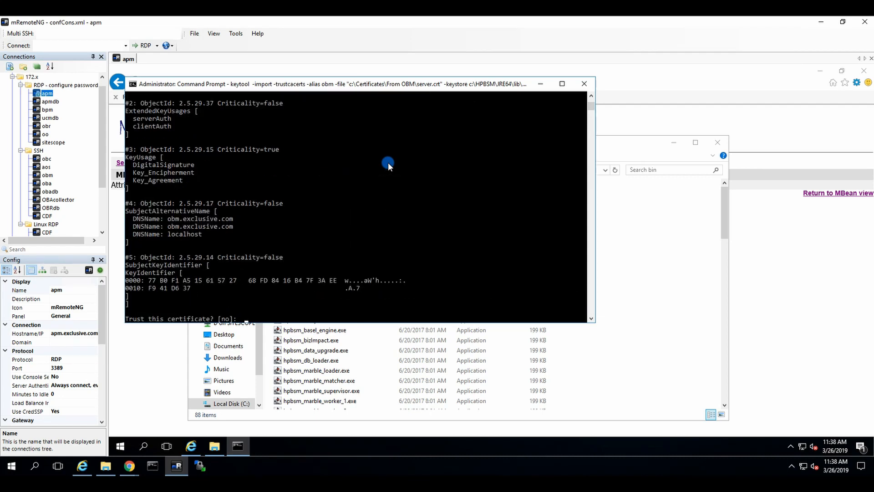
{"action": "type", "text": "y"}
{"action": "key", "text": "Return"}
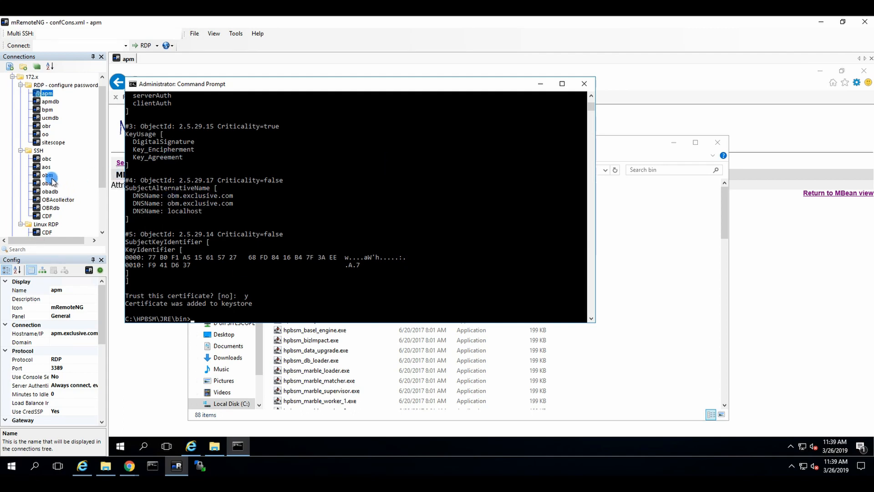
Open WinSCP from the obm connection, copy the local Certificates folder into /root, then close WinSCP
{"action": "right_click", "coordinate": [48, 176]}
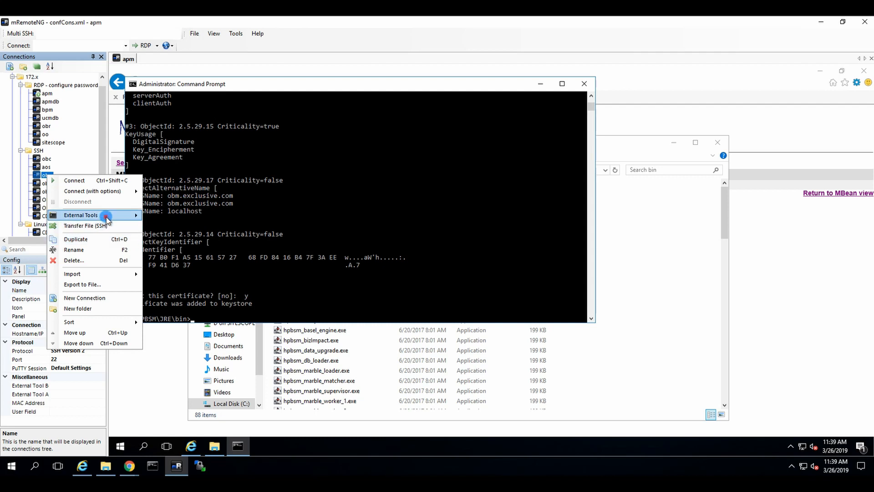
{"action": "mouse_move", "coordinate": [106, 219]}
{"action": "left_click", "coordinate": [185, 218]}
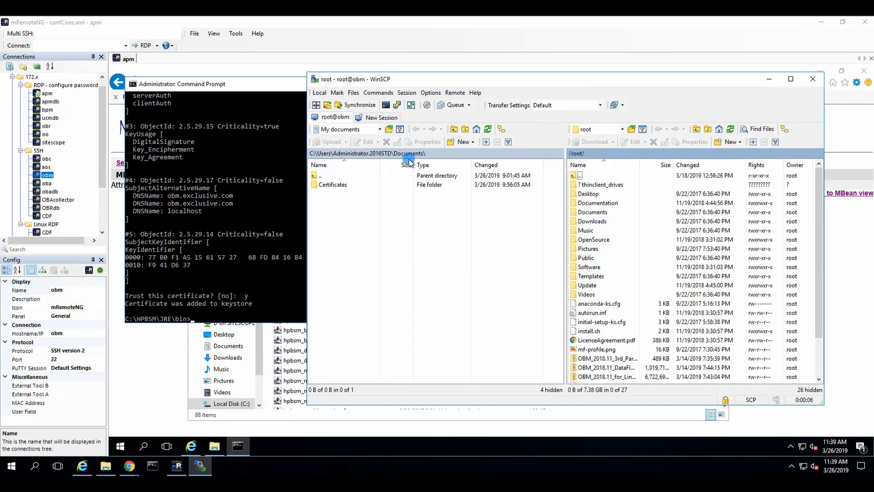
{"action": "left_click_drag", "start_coordinate": [332, 184], "coordinate": [615, 316]}
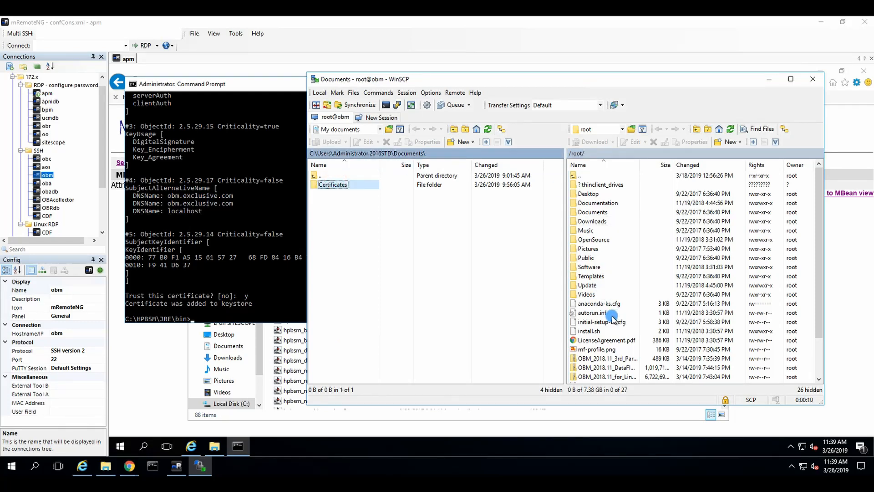
{"action": "left_click", "coordinate": [813, 78]}
{"action": "left_click", "coordinate": [533, 86]}
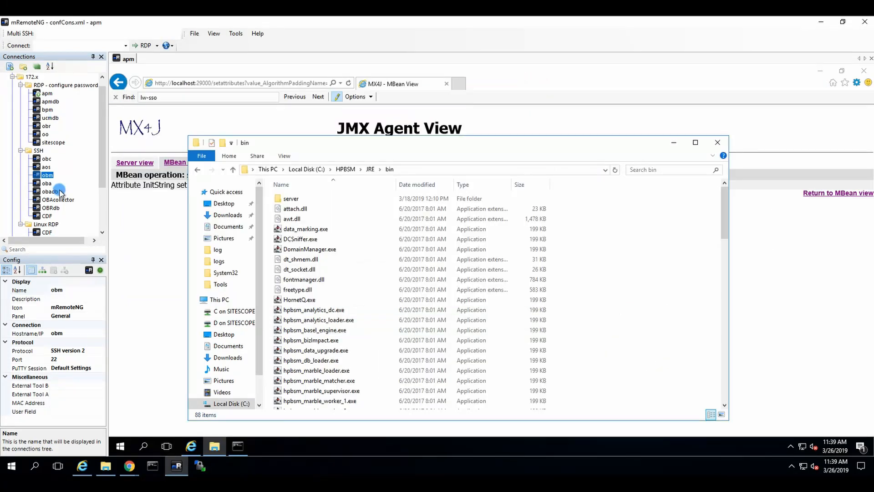
In the obm SSH session, change into /opt/HP/BSM/JRE/bin, fixing the mistyped backslash
{"action": "double_click", "coordinate": [47, 175]}
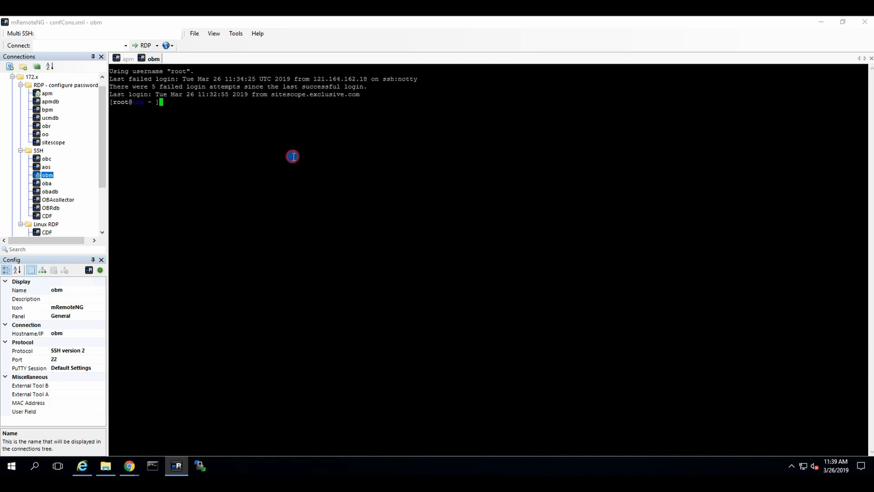
{"action": "type", "text": "cd /opt/HP/BSM/"}
{"action": "key", "text": "Return"}
{"action": "type", "text": "ll"}
{"action": "key", "text": "Return"}
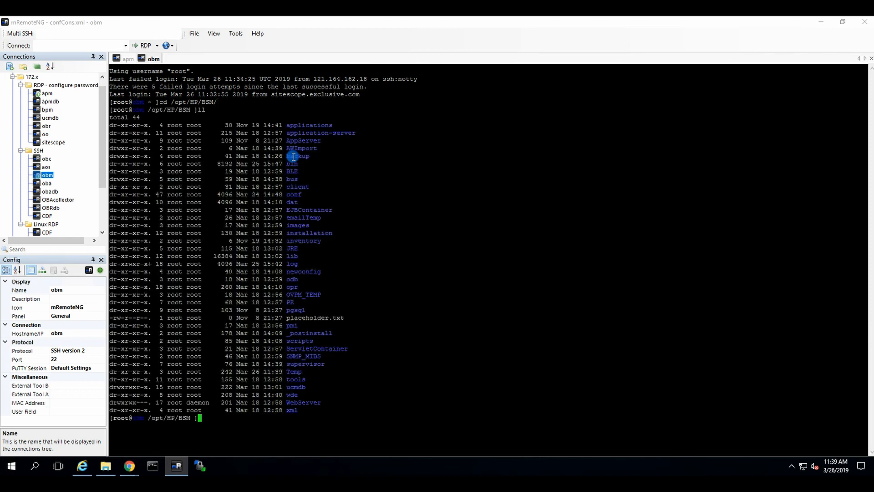
{"action": "type", "text": "cd JRE\\bin"}
{"action": "key", "text": "Return"}
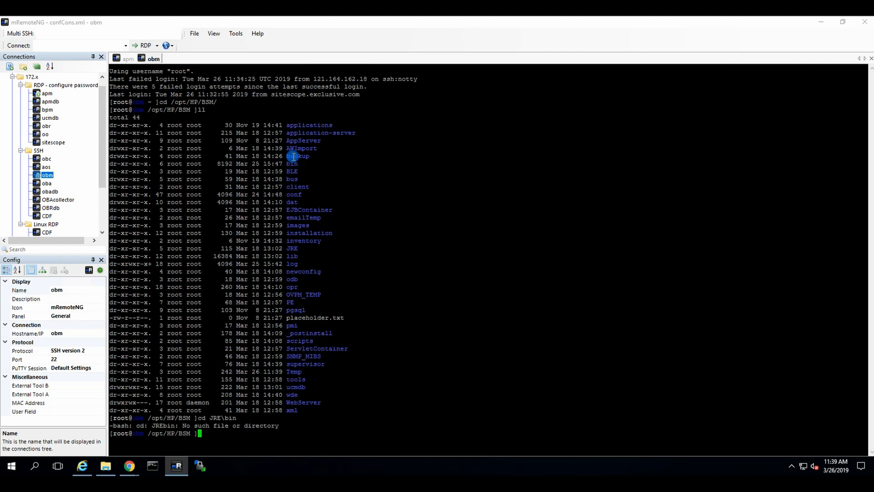
{"action": "key", "text": "Up"}
{"action": "key", "text": "Left"}
{"action": "key", "text": "Left"}
{"action": "key", "text": "Left"}
{"action": "key", "text": "BackSpace"}
{"action": "type", "text": "/"}
{"action": "key", "text": "Return"}
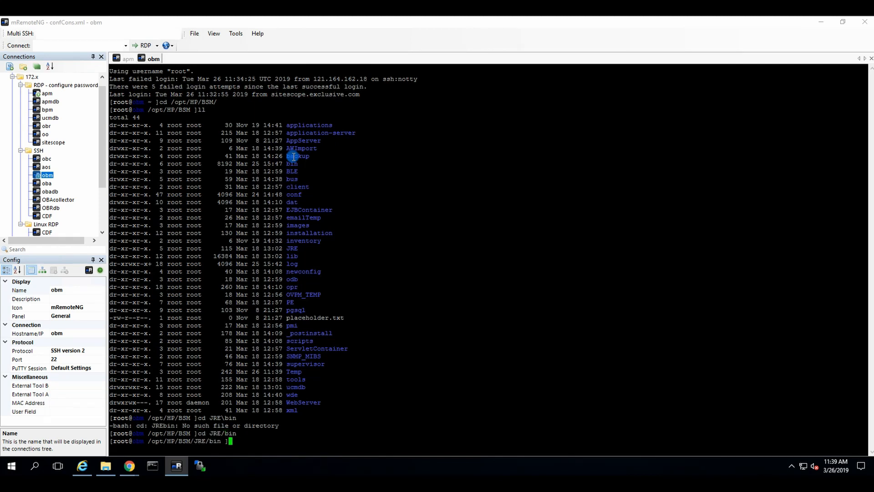
Import APM's server.crt with keytool -import -trustcacerts, enter the keystore password and answer y
{"action": "type", "text": "key"}
{"action": "type", "text": "tool "}
{"action": "type", "text": "-import "}
{"action": "type", "text": "0-"}
{"action": "key", "text": "BackSpace"}
{"action": "key", "text": "BackSpace"}
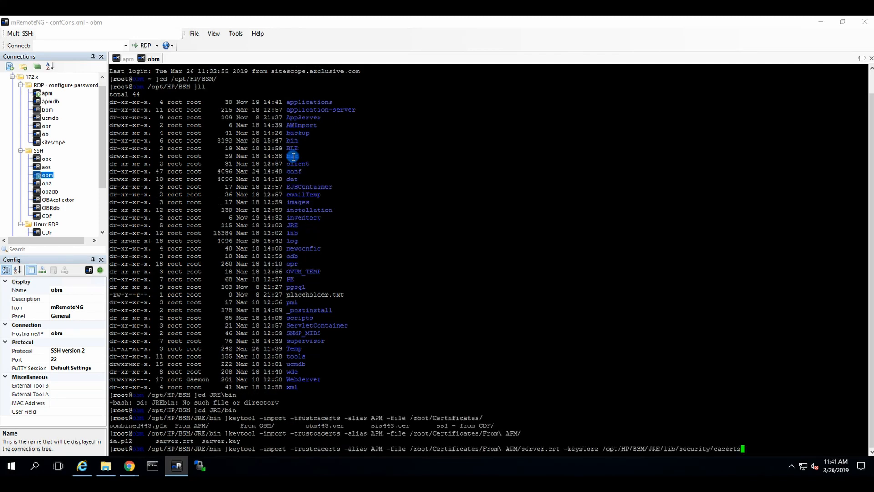
{"action": "double_click", "coordinate": [319, 449]}
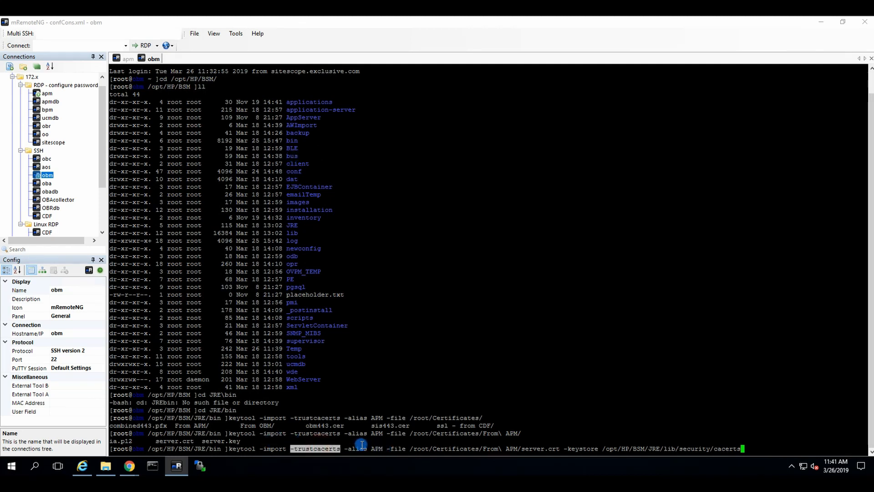
{"action": "left_click", "coordinate": [781, 442]}
{"action": "key", "text": "Return"}
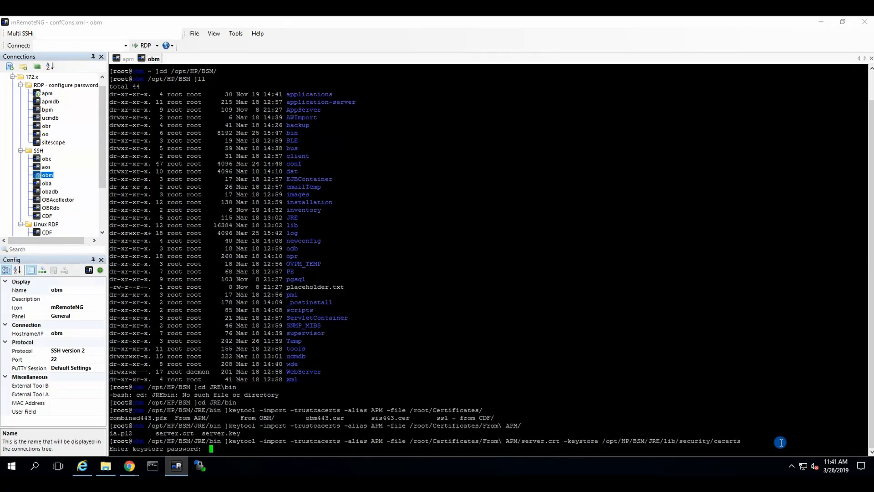
{"action": "key", "text": "Return"}
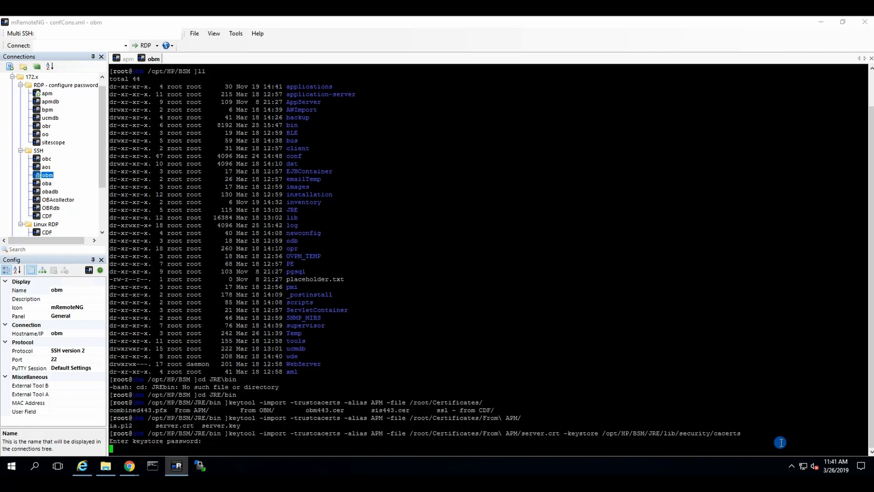
{"action": "type", "text": "y"}
{"action": "key", "text": "Return"}
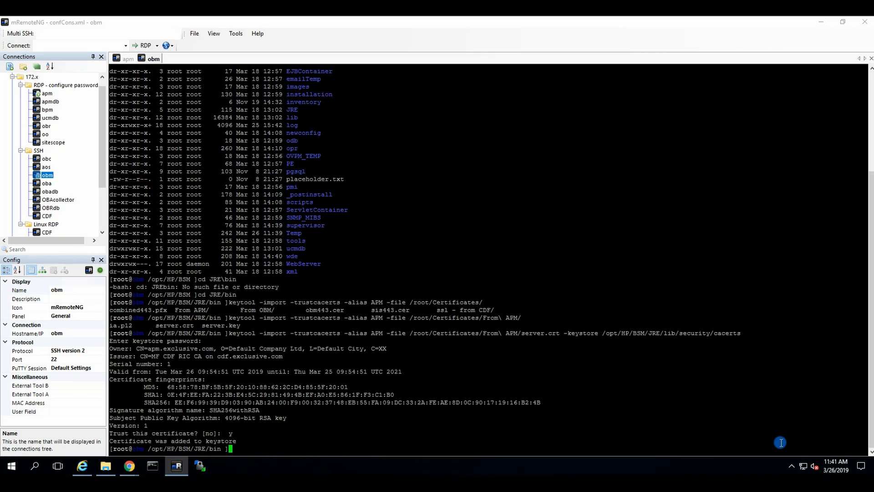
Check the APM server session's status, which shows NOT READY
{"action": "left_click", "coordinate": [127, 60]}
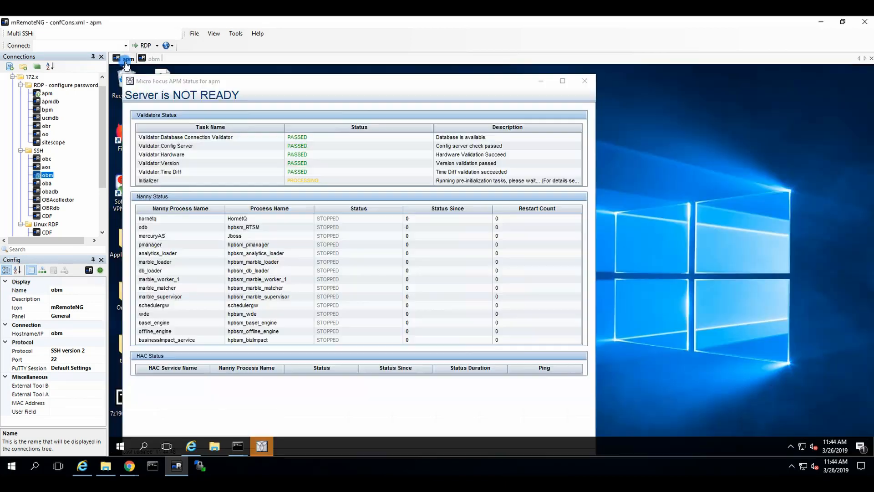
{"action": "left_click", "coordinate": [154, 60]}
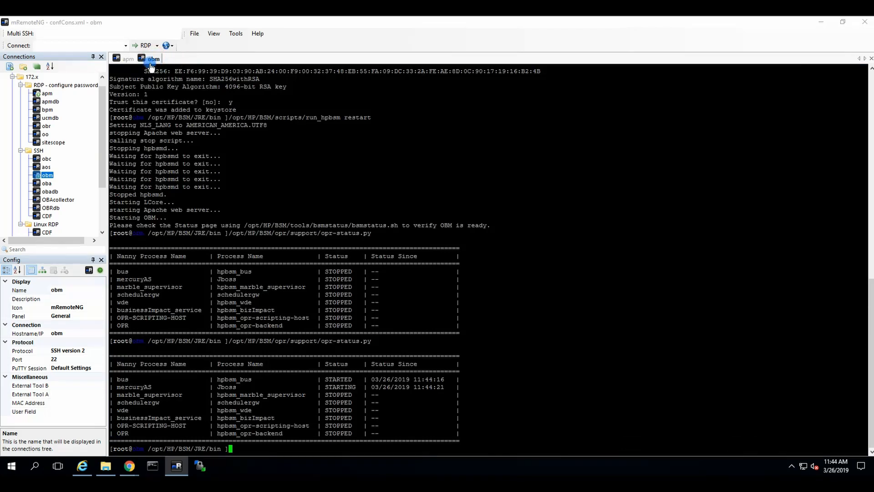
{"action": "left_click", "coordinate": [127, 59]}
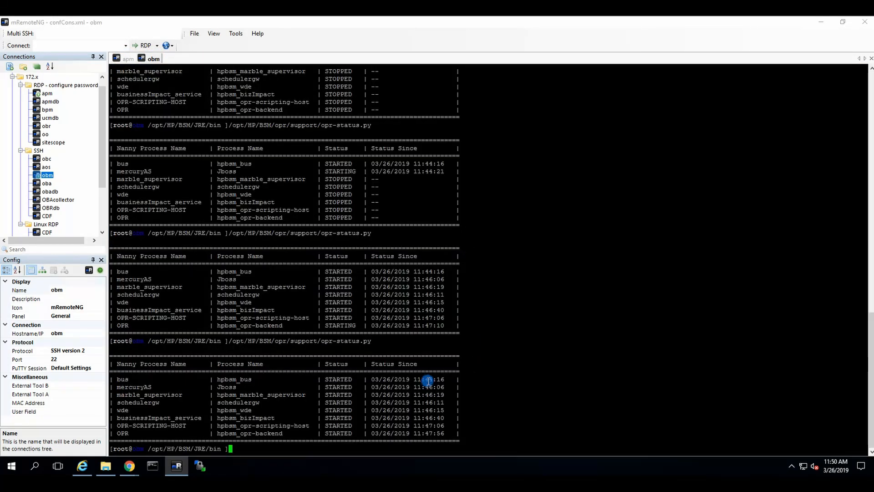
{"action": "left_click", "coordinate": [128, 60]}
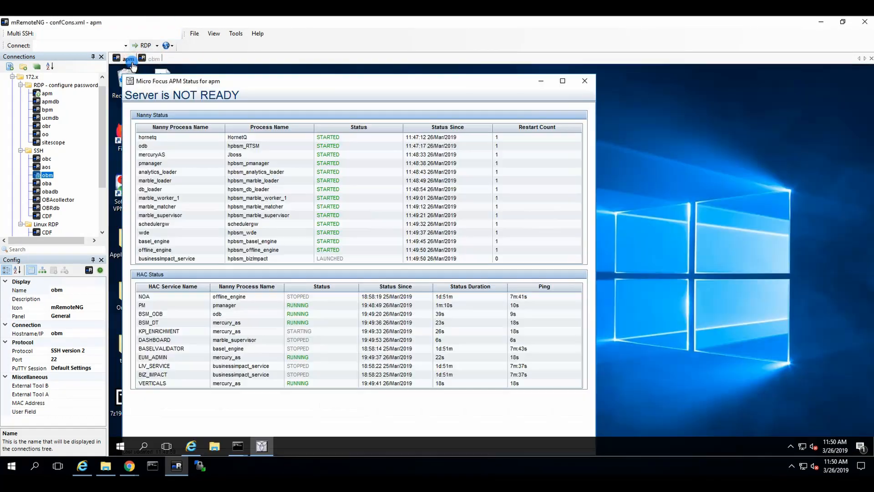
{"action": "left_click", "coordinate": [82, 466]}
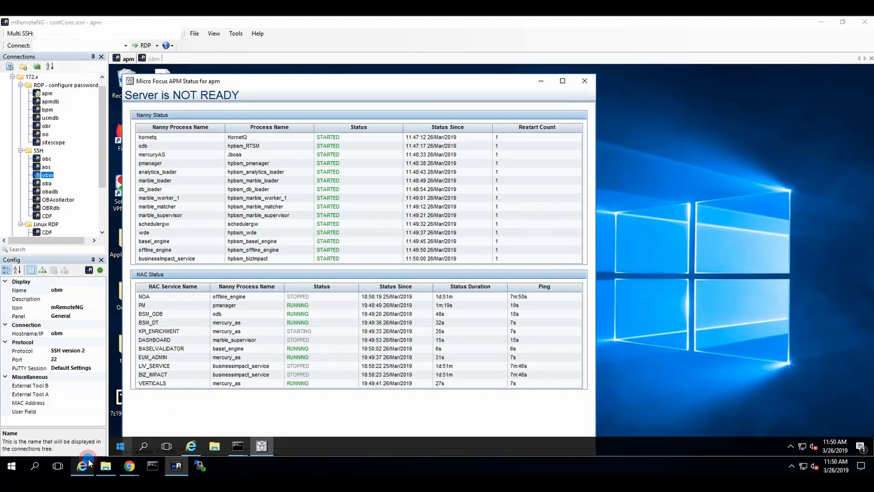
Load the obm site in Internet Explorer, bypass the certificate warning, and log in with saved credentials
{"action": "left_click", "coordinate": [178, 34]}
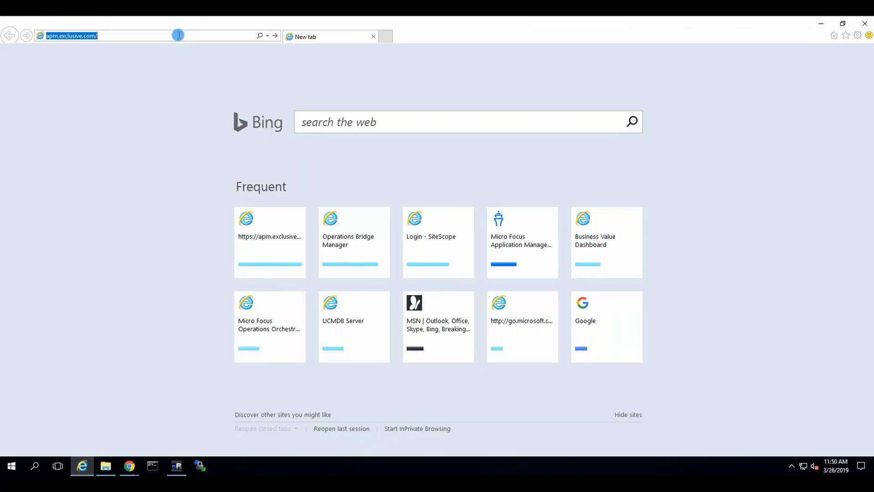
{"action": "type", "text": "obm"}
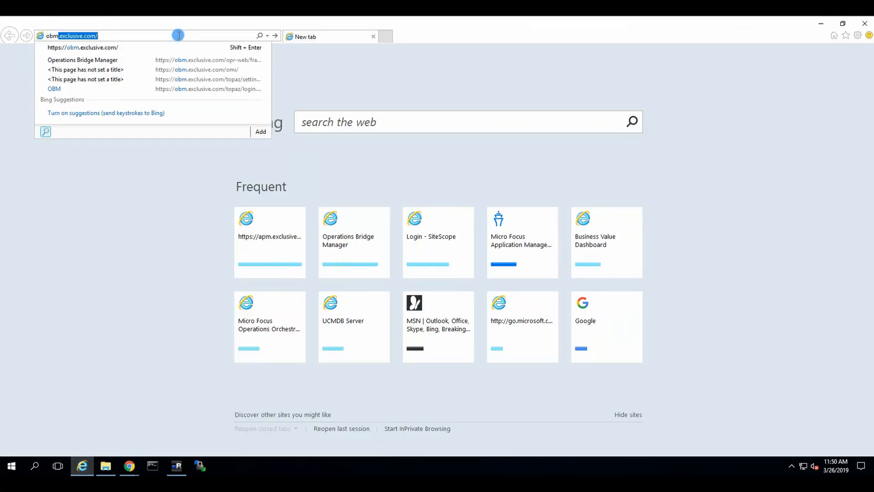
{"action": "key", "text": "Return"}
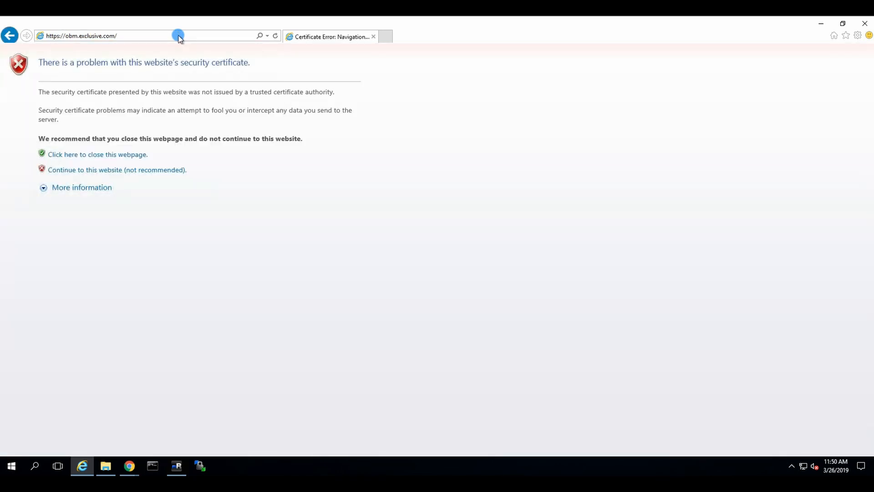
{"action": "left_click", "coordinate": [102, 170]}
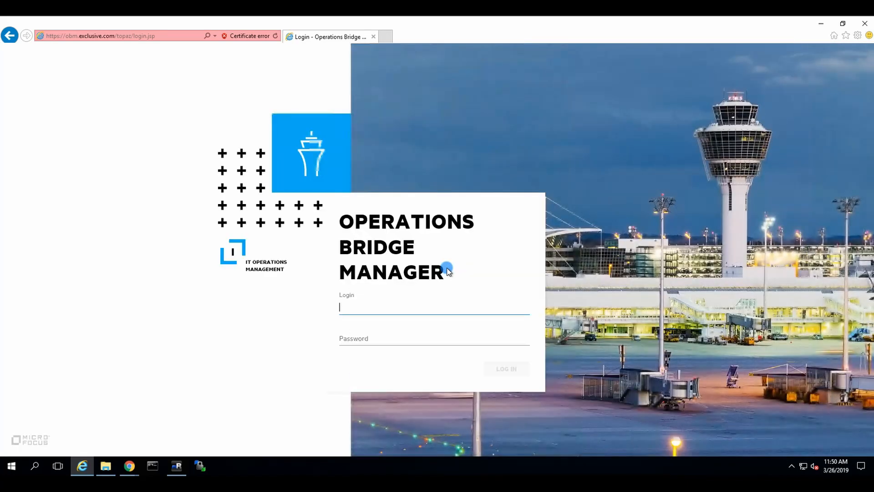
{"action": "left_click", "coordinate": [369, 306]}
{"action": "left_click", "coordinate": [359, 317]}
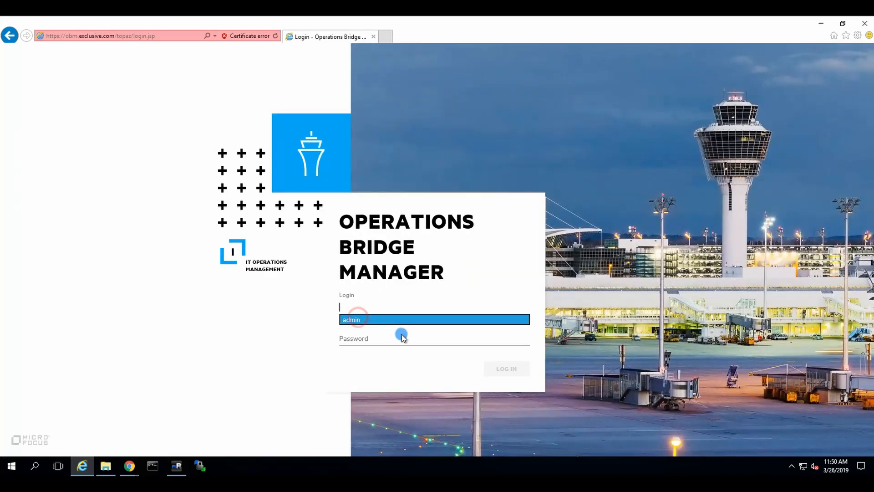
{"action": "left_click", "coordinate": [510, 368]}
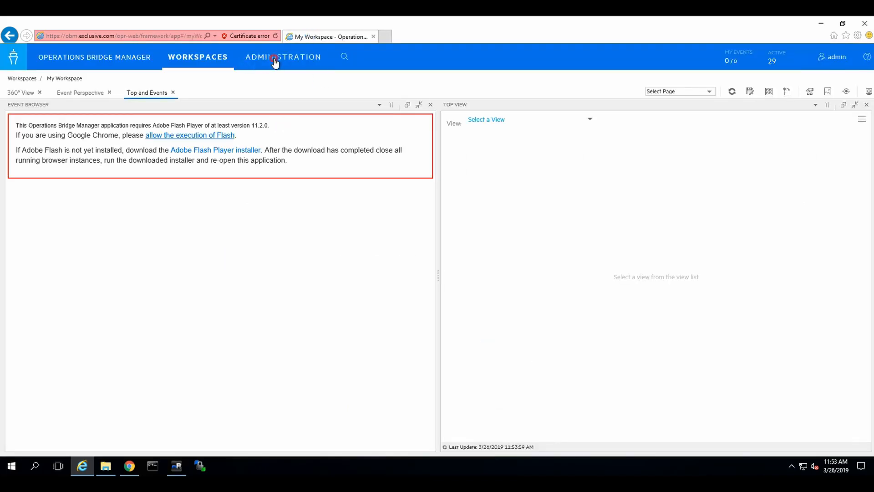
{"action": "left_click", "coordinate": [314, 62]}
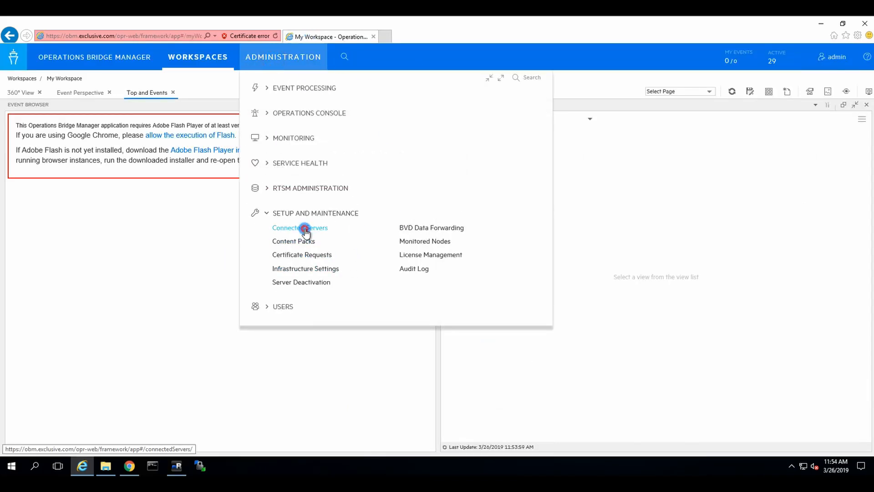
On Connected Servers, choose New > APM and look over the empty Create APM Server form
{"action": "left_click", "coordinate": [305, 228]}
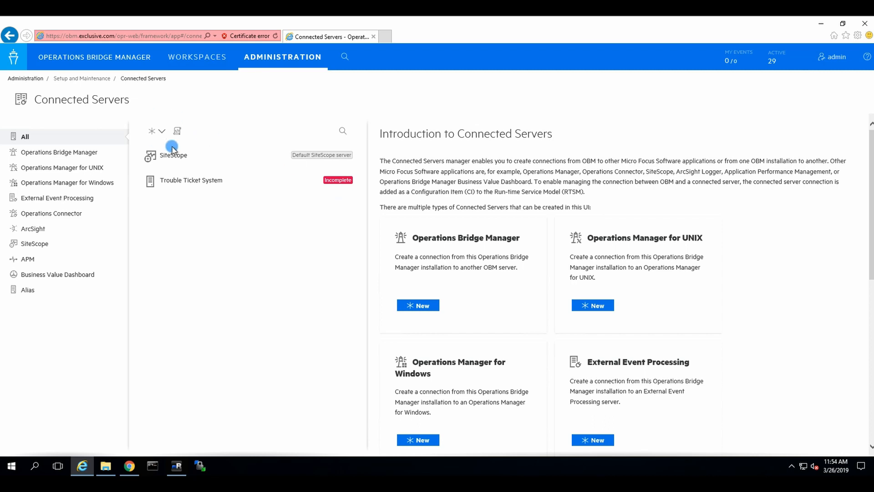
{"action": "left_click", "coordinate": [164, 133]}
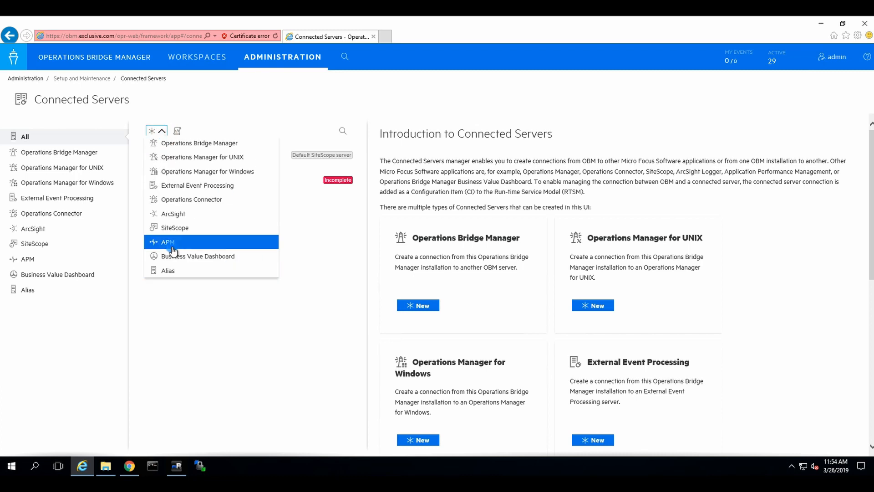
{"action": "left_click", "coordinate": [168, 242]}
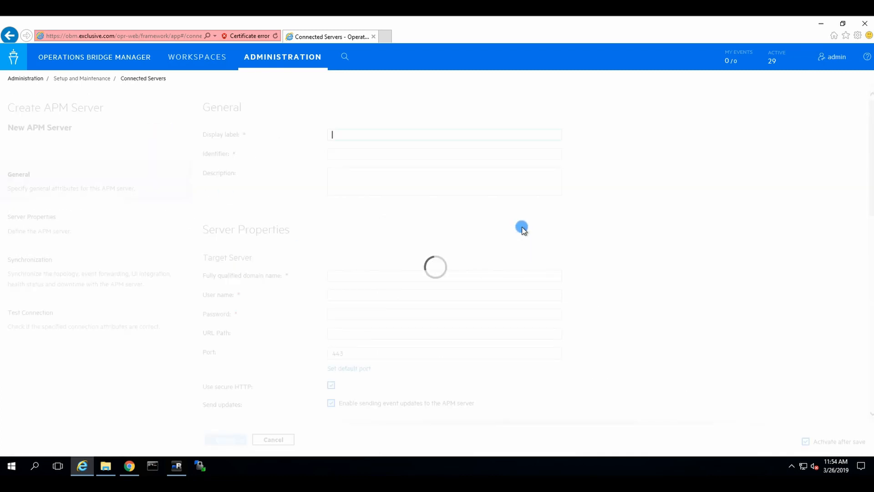
{"action": "scroll", "coordinate": [692, 258], "scroll_direction": "down", "scroll_amount": 10}
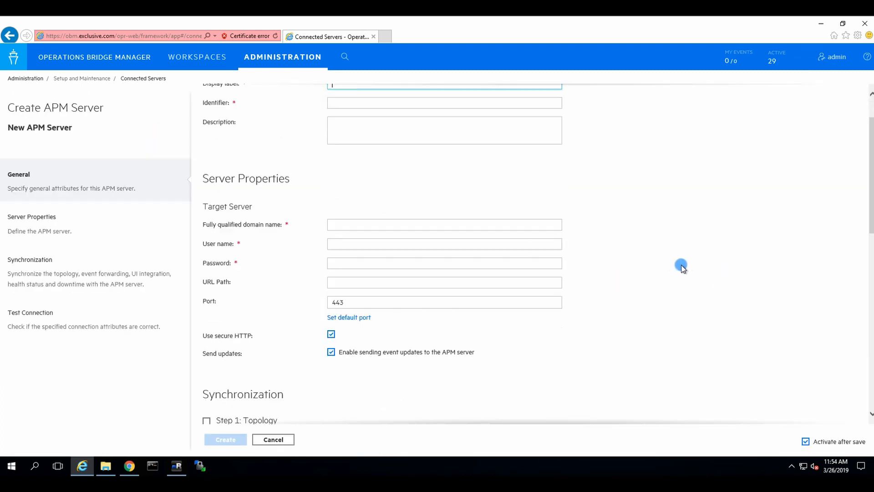
{"action": "scroll", "coordinate": [596, 253], "scroll_direction": "up", "scroll_amount": 5}
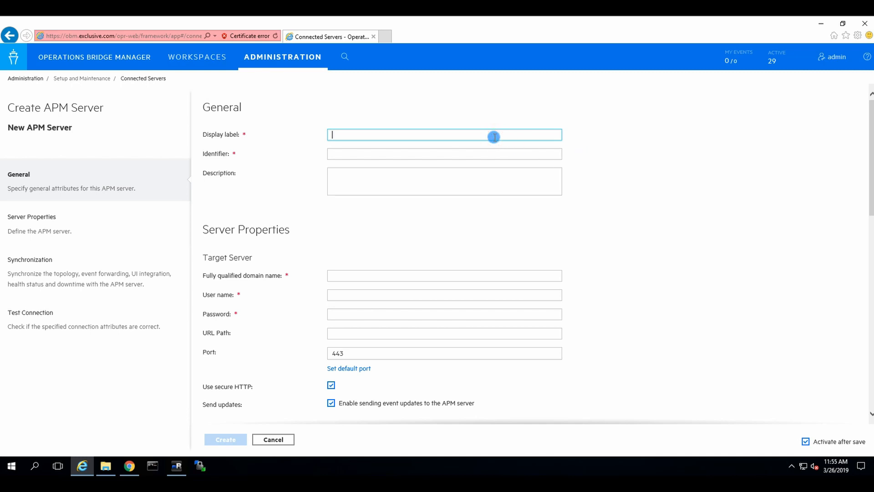
Fill in label APM, host apm.exclusive.com, user admin, and a matching password and verification
{"action": "type", "text": "APM"}
{"action": "key", "text": "Tab"}
{"action": "key", "text": "Tab"}
{"action": "key", "text": "Tab"}
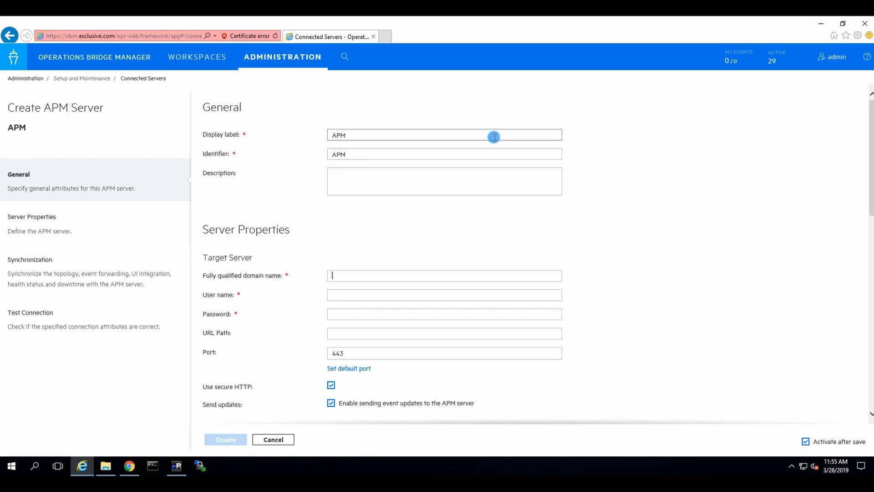
{"action": "type", "text": "apm"}
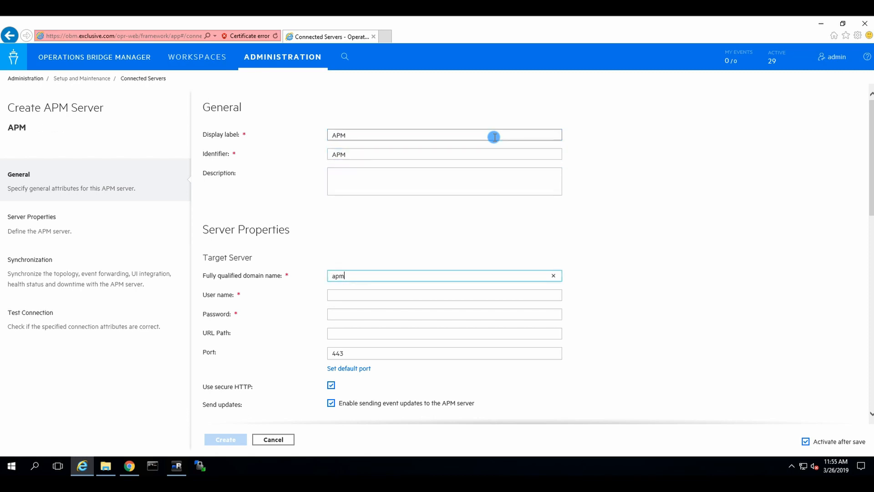
{"action": "type", "text": ".exclusive.com"}
{"action": "key", "text": "Tab"}
{"action": "type", "text": "admin"}
{"action": "key", "text": "Tab"}
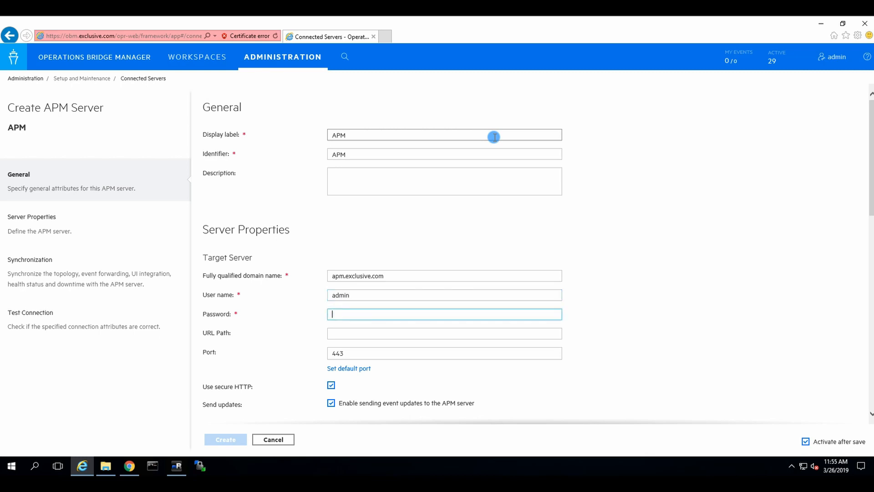
{"action": "type", "text": "•••••••••••"}
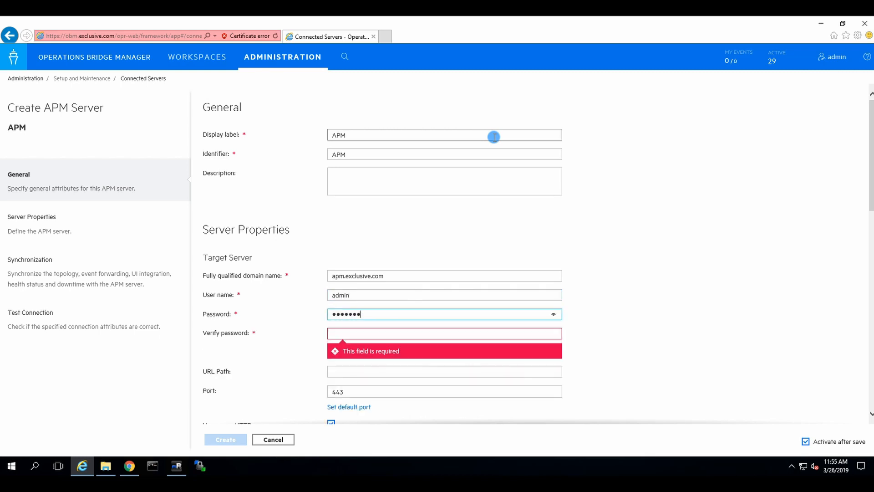
{"action": "type", "text": "••"}
{"action": "key", "text": "Tab"}
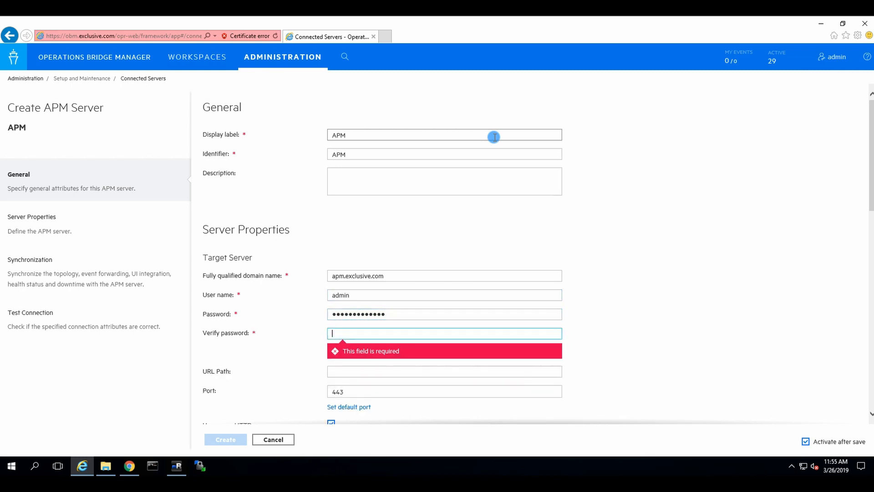
{"action": "type", "text": "•••••••••"}
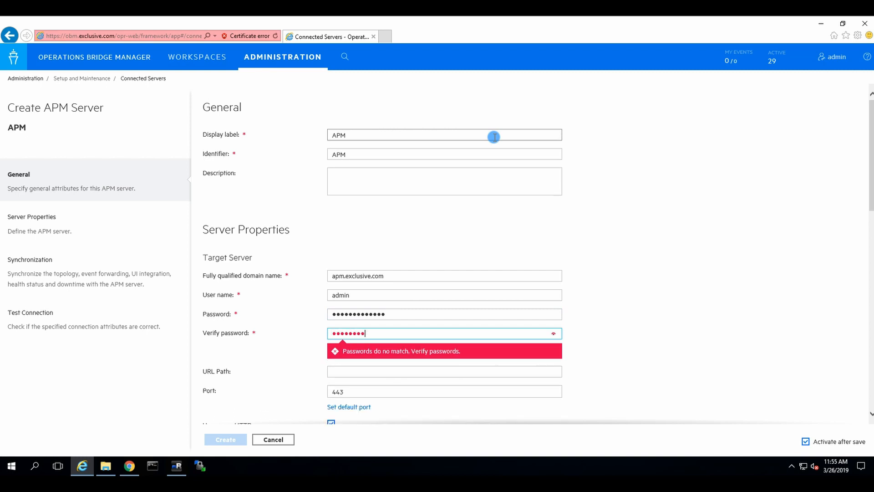
{"action": "type", "text": "••••"}
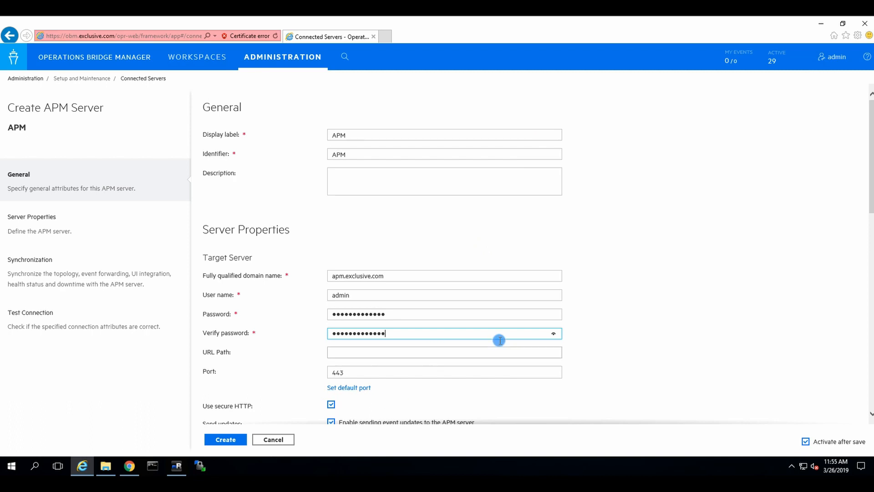
{"action": "key", "text": "Tab"}
Uncheck 'Enable sending event updates to the APM server'
{"action": "scroll", "coordinate": [650, 265], "scroll_direction": "down", "scroll_amount": 2}
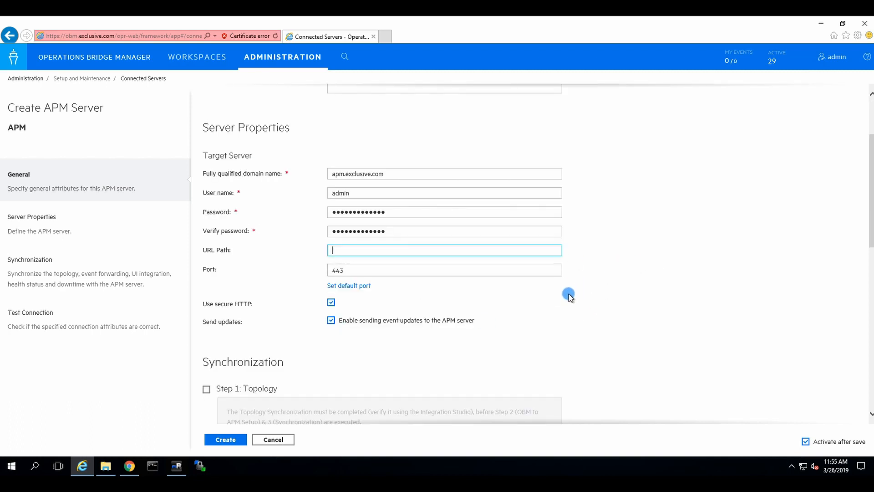
{"action": "scroll", "coordinate": [528, 304], "scroll_direction": "down", "scroll_amount": 2}
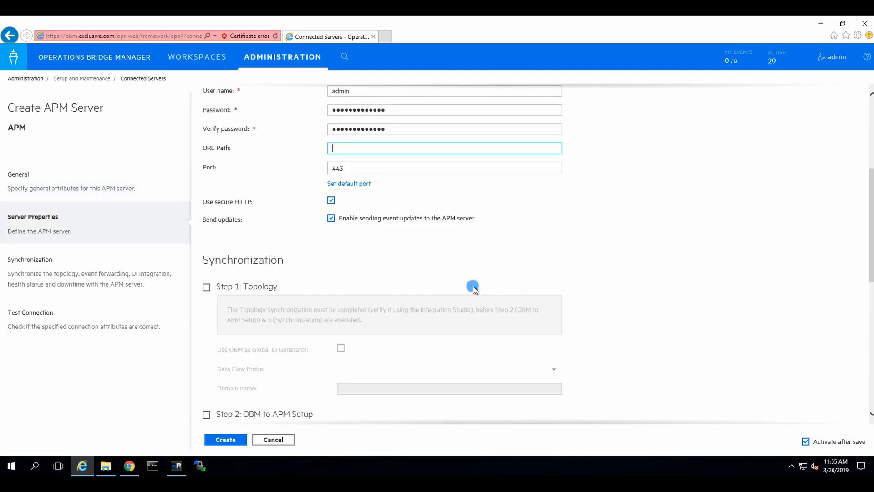
{"action": "left_click", "coordinate": [418, 222]}
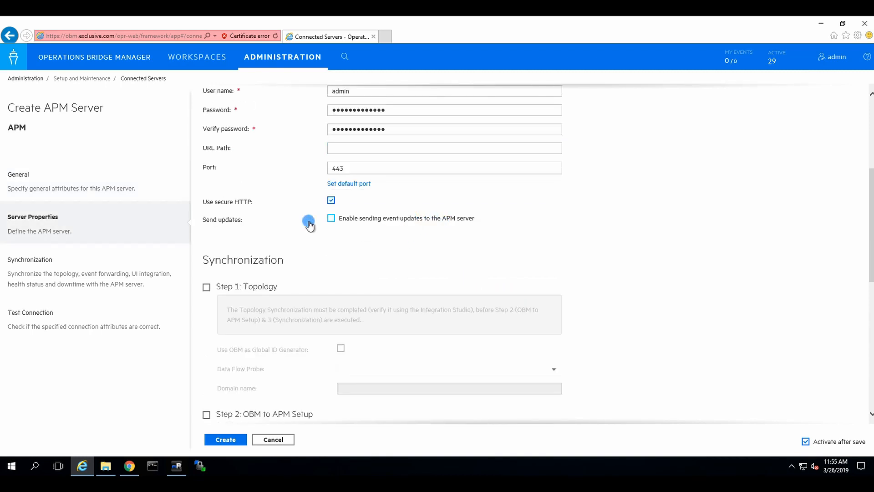
Enable Step 1 Topology with Data Flow Probe APMDB and domain name DefaultDomain
{"action": "scroll", "coordinate": [637, 194], "scroll_direction": "down", "scroll_amount": 1}
{"action": "scroll", "coordinate": [638, 194], "scroll_direction": "down", "scroll_amount": 2}
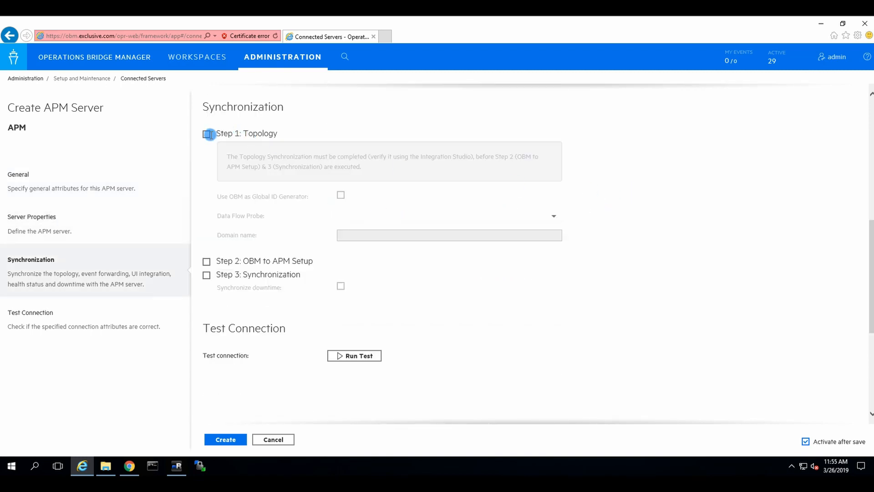
{"action": "left_click", "coordinate": [207, 134]}
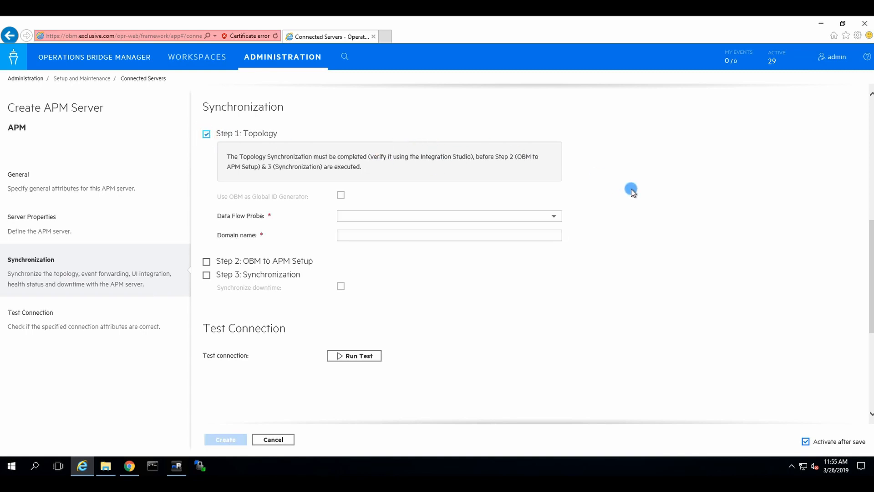
{"action": "left_click", "coordinate": [550, 214]}
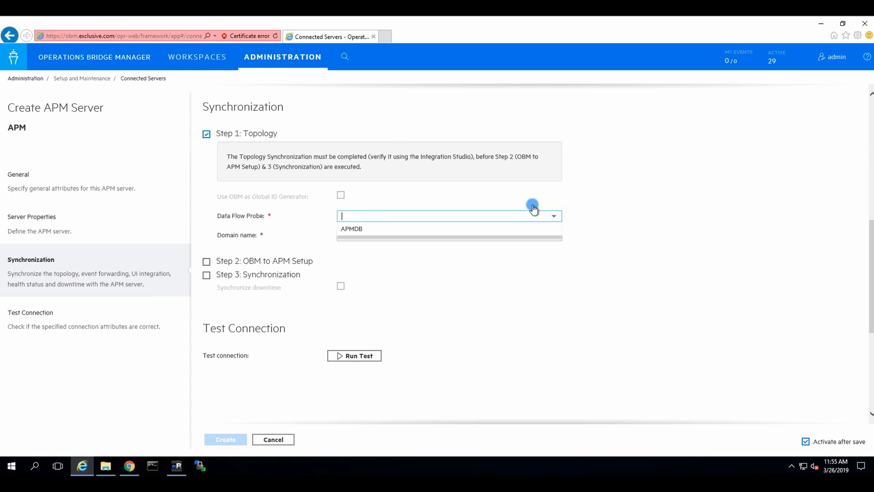
{"action": "left_click", "coordinate": [343, 229]}
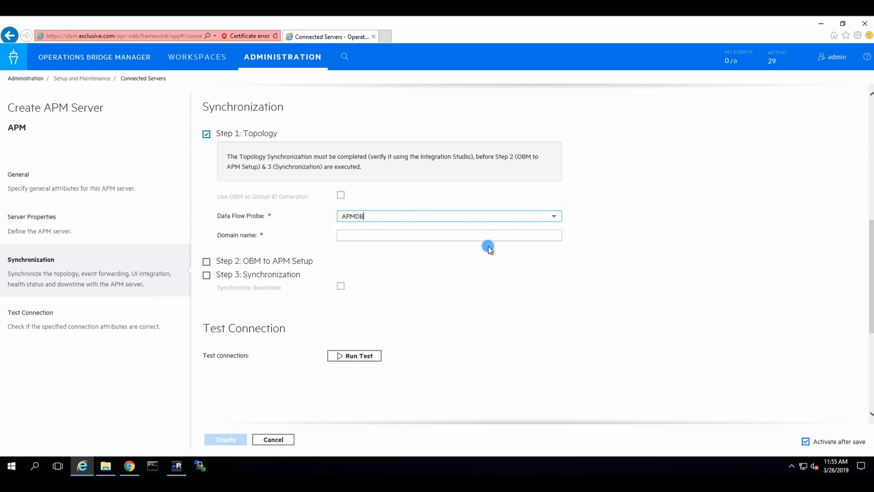
{"action": "left_click", "coordinate": [385, 233]}
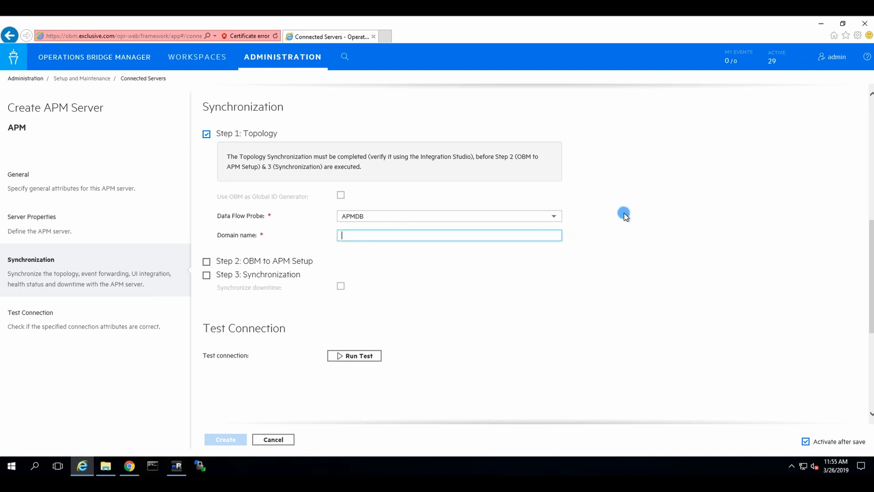
{"action": "type", "text": "Defaul"}
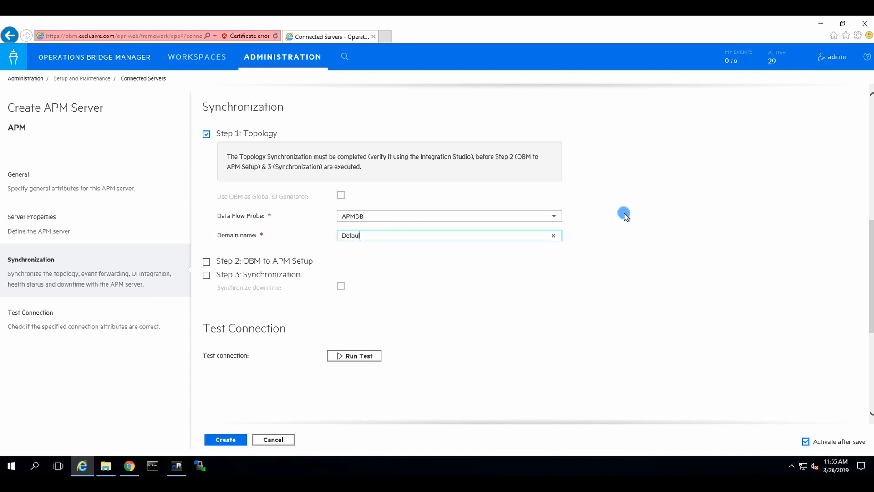
{"action": "type", "text": "tDomain"}
Create the APM server and refresh its status until the DataStore update failure shows
{"action": "left_click", "coordinate": [226, 438]}
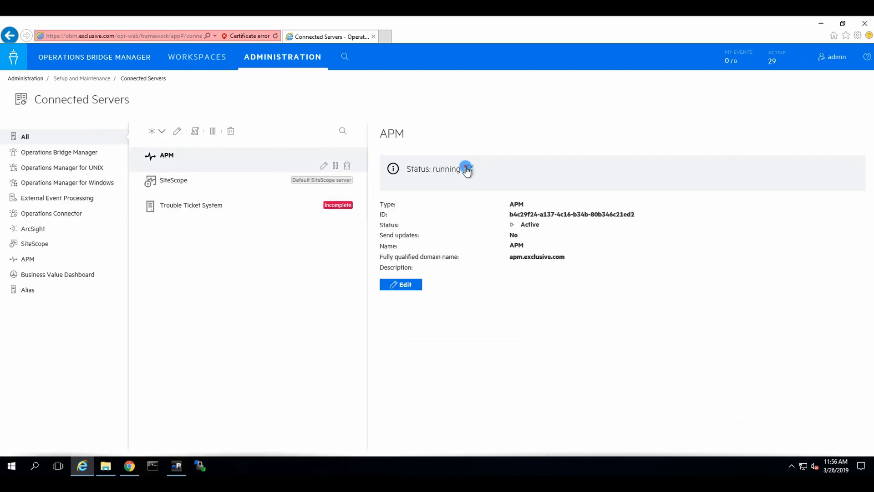
{"action": "left_click", "coordinate": [469, 168]}
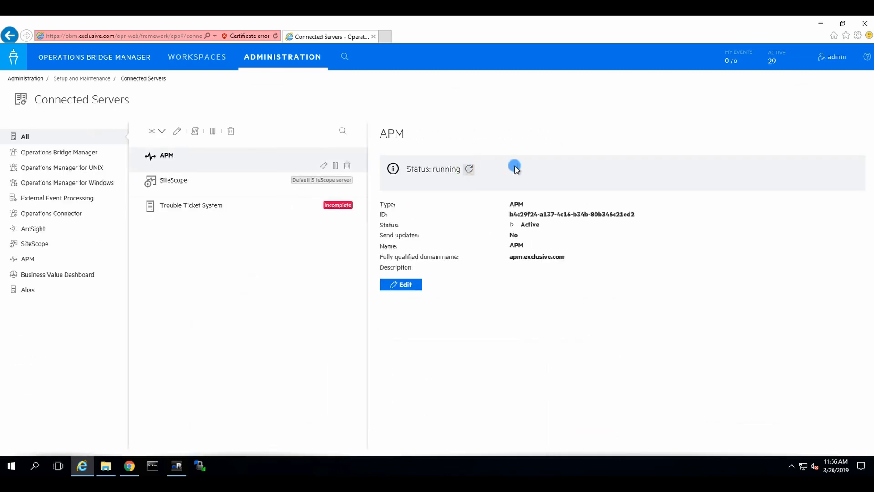
{"action": "left_click", "coordinate": [469, 169]}
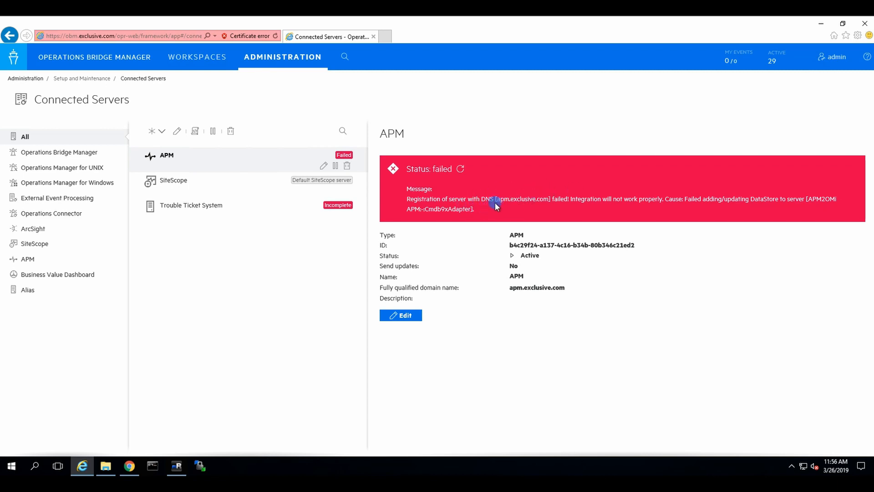
Review the APM server's edit form, then go to RTSM Administration > Integration Studio
{"action": "left_click", "coordinate": [324, 168]}
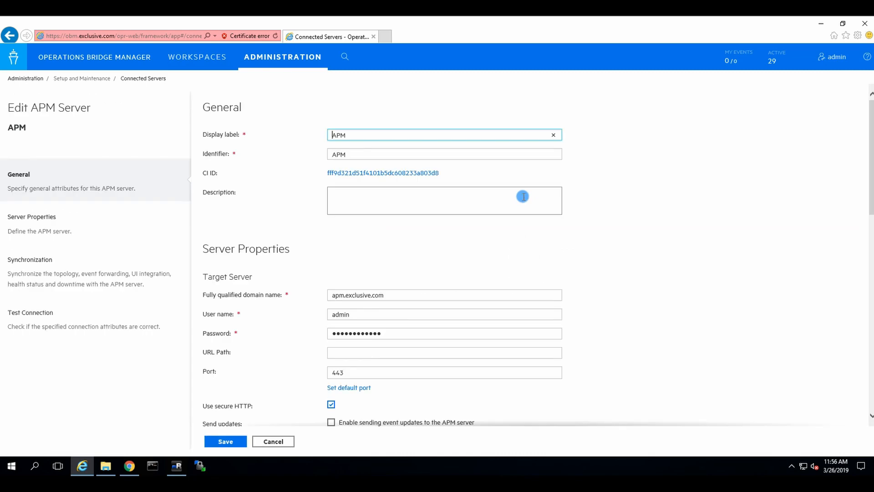
{"action": "scroll", "coordinate": [728, 218], "scroll_direction": "down", "scroll_amount": 5}
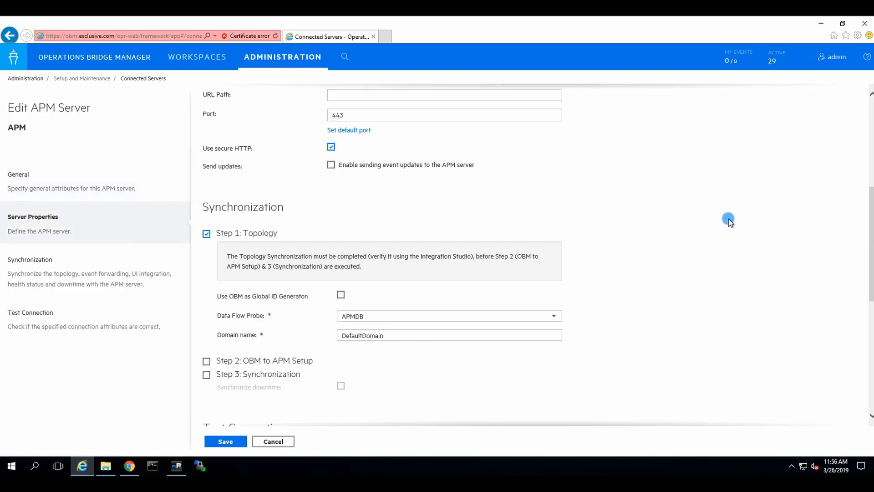
{"action": "scroll", "coordinate": [726, 219], "scroll_direction": "up", "scroll_amount": 4}
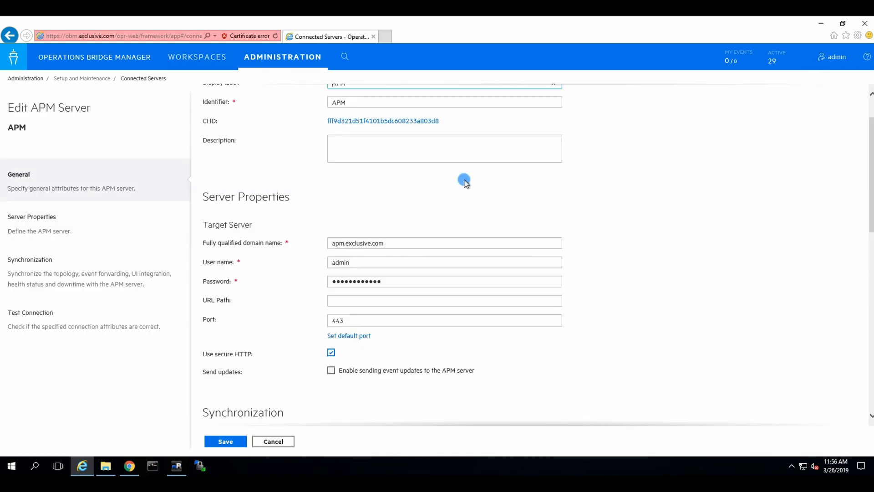
{"action": "left_click", "coordinate": [287, 56]}
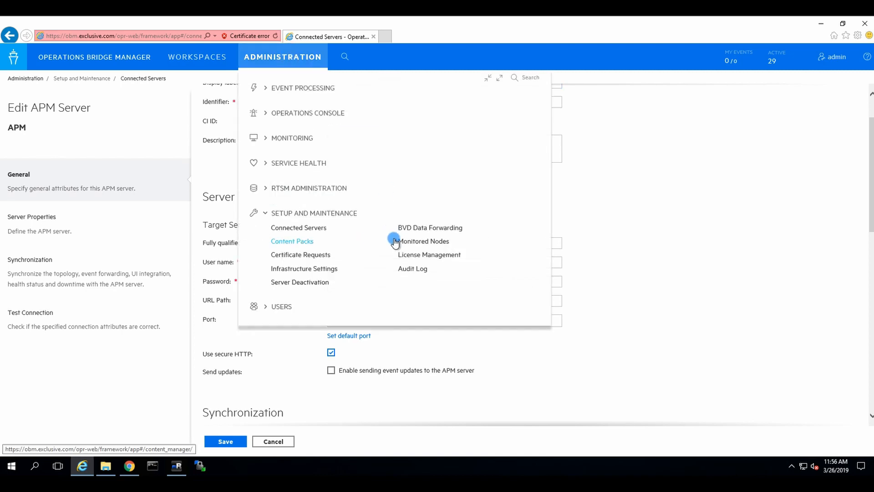
{"action": "left_click", "coordinate": [305, 191]}
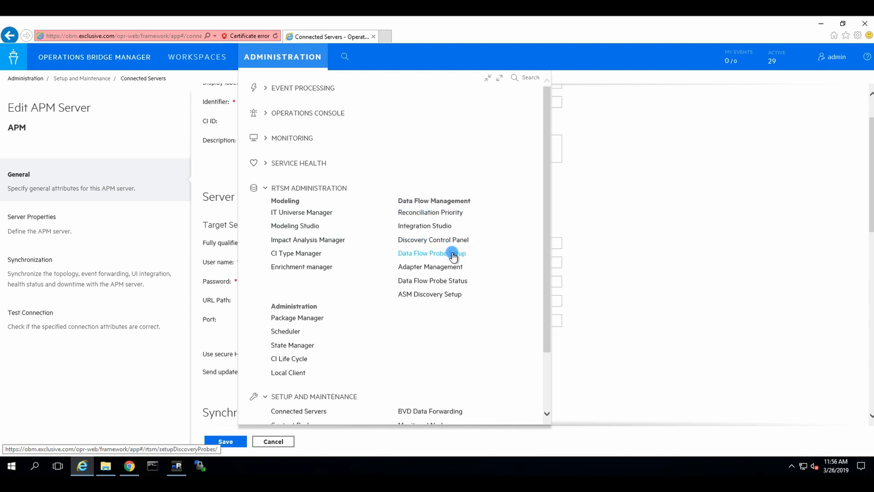
{"action": "left_click", "coordinate": [440, 224]}
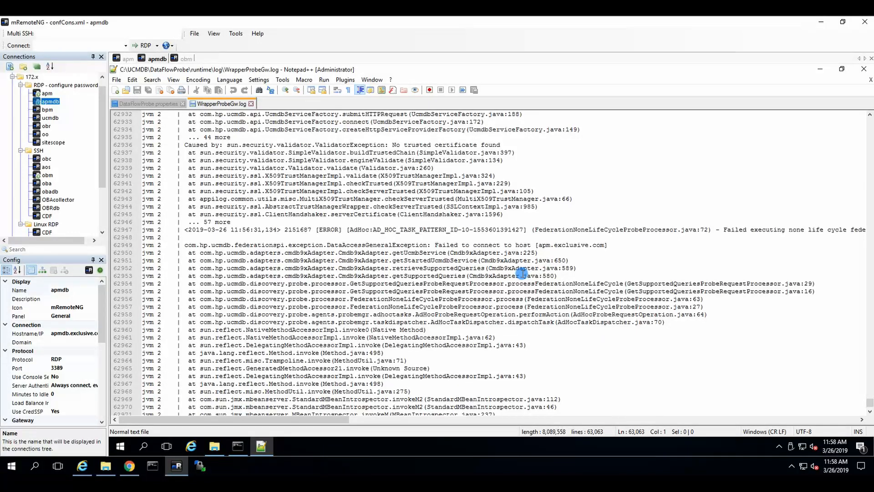
Browse to the C:\Certificates 'From APM' folder in the file browser
{"action": "left_click", "coordinate": [238, 448]}
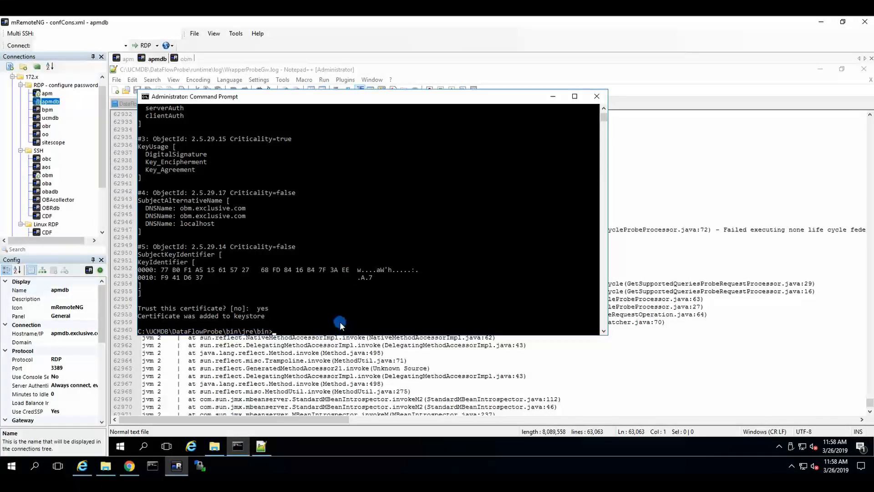
{"action": "left_click", "coordinate": [212, 449]}
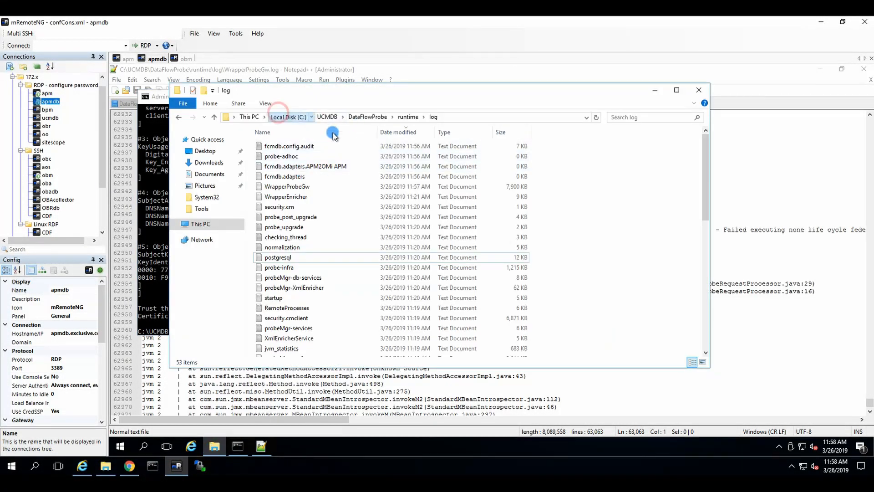
{"action": "double_click", "coordinate": [279, 145]}
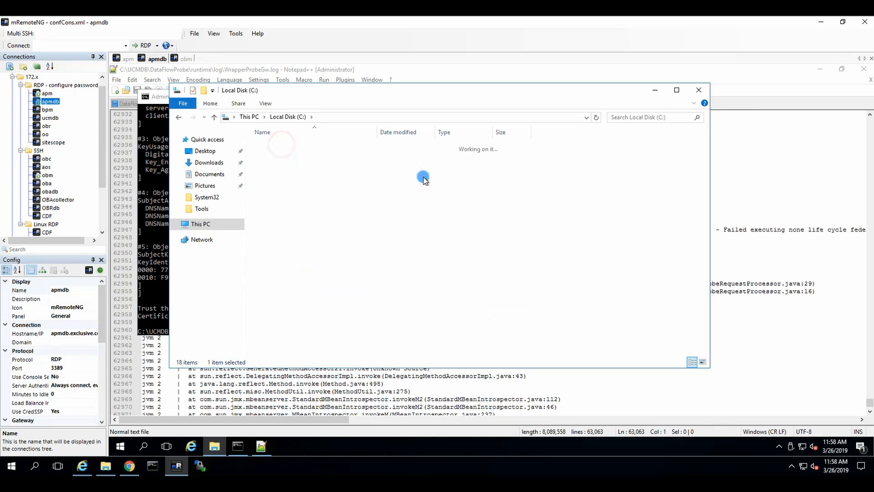
{"action": "left_click", "coordinate": [282, 144]}
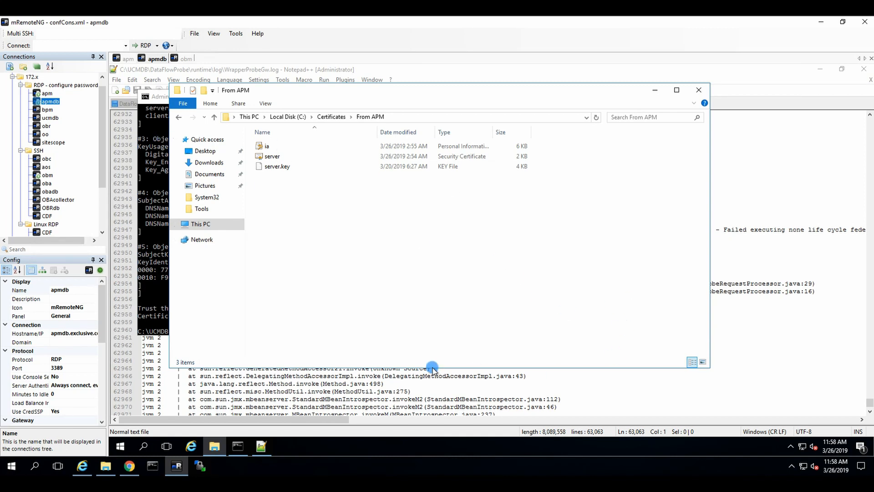
Paste the keytool import command, change its certificate folder from OBM to APM, and run it
{"action": "left_click", "coordinate": [238, 448]}
{"action": "left_click", "coordinate": [391, 288]}
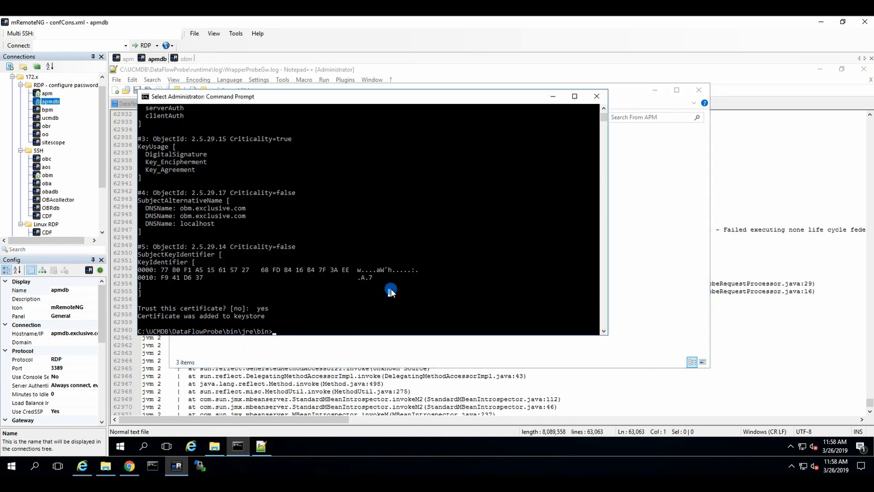
{"action": "right_click", "coordinate": [391, 288]}
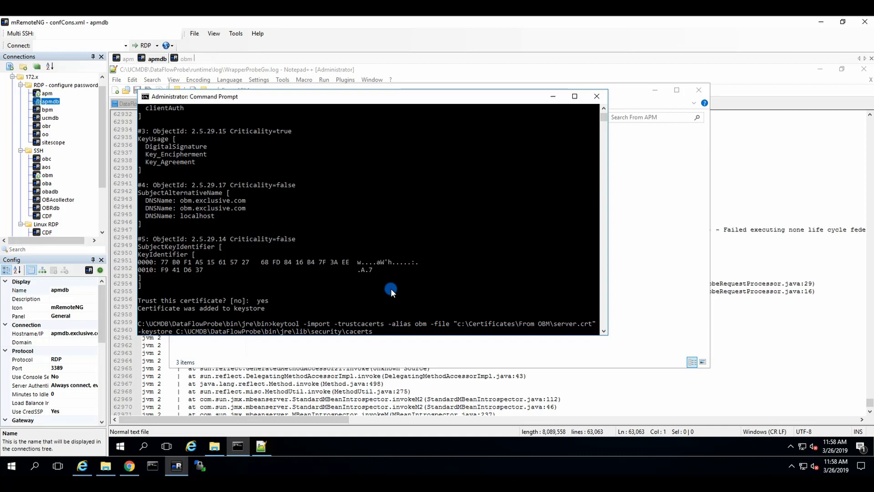
{"action": "key", "text": "Left"}
{"action": "key", "text": "Left"}
{"action": "key", "text": "Left"}
{"action": "key", "text": "Left"}
{"action": "key", "text": "BackSpace"}
{"action": "key", "text": "BackSpace"}
{"action": "key", "text": "BackSpace"}
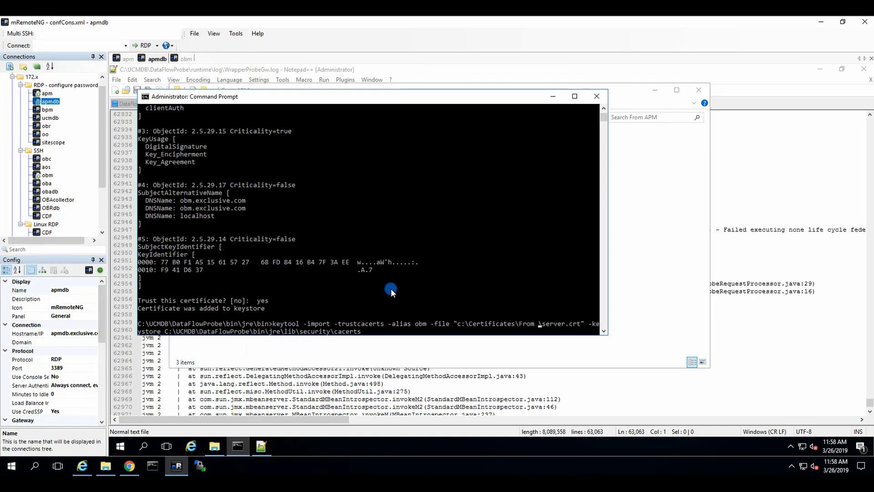
{"action": "type", "text": "APM"}
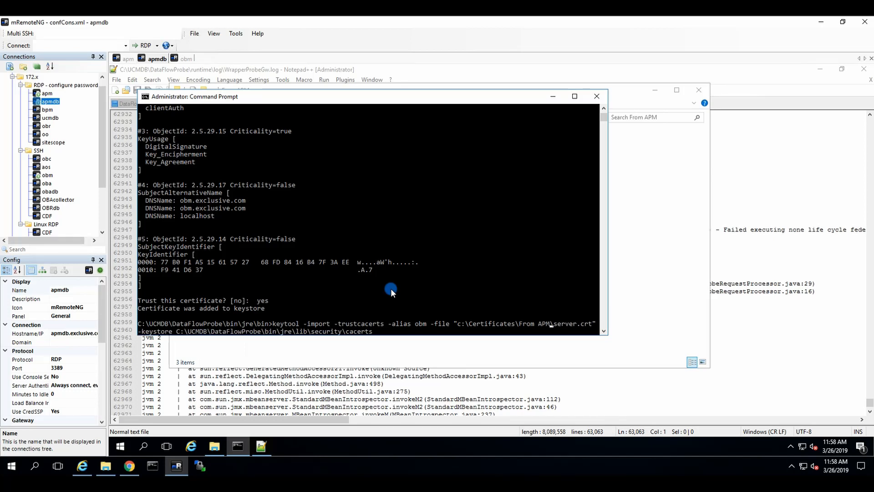
{"action": "key", "text": "Return"}
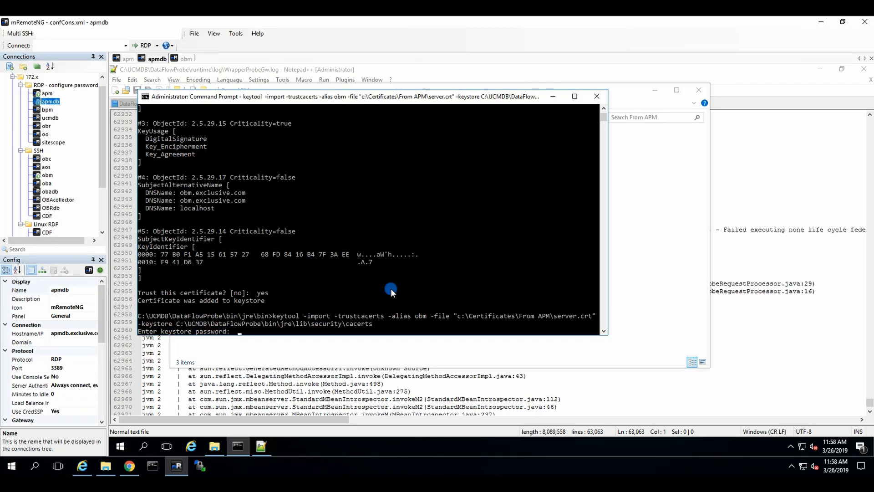
{"action": "key", "text": "Return"}
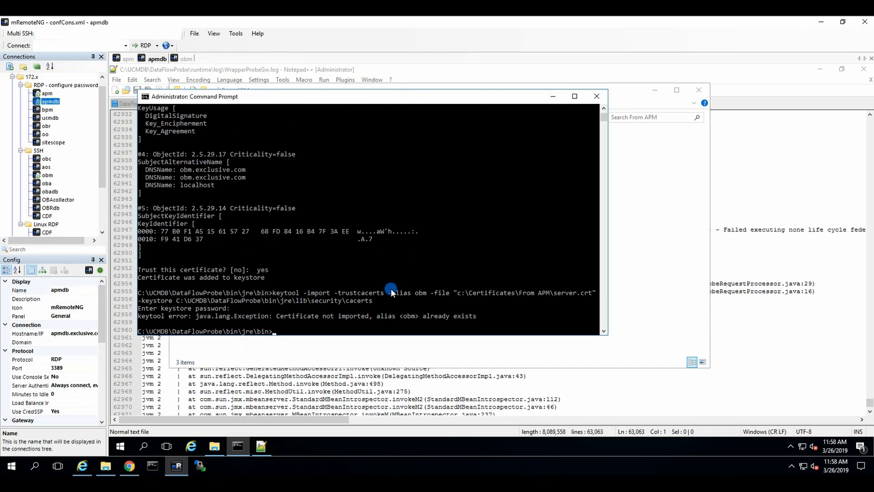
Rerun the import with alias APM, enter the keystore password and answer y to trust it
{"action": "key", "text": "Up"}
{"action": "key", "text": "Left"}
{"action": "key", "text": "Left"}
{"action": "key", "text": "Left"}
{"action": "key", "text": "Left"}
{"action": "key", "text": "Left"}
{"action": "key", "text": "Left"}
{"action": "key", "text": "Left"}
{"action": "key", "text": "Left"}
{"action": "key", "text": "Left"}
{"action": "key", "text": "Left"}
{"action": "key", "text": "Left"}
{"action": "key", "text": "Left"}
{"action": "key", "text": "Left"}
{"action": "key", "text": "Left"}
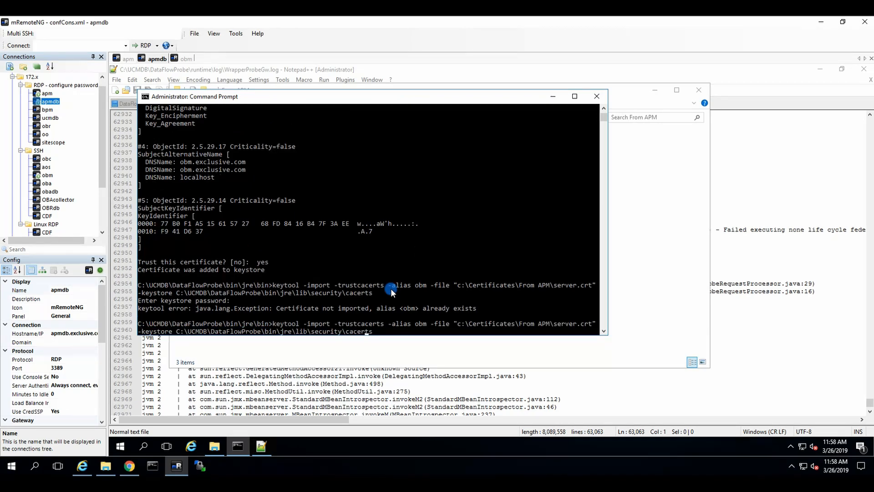
{"action": "key", "text": "Left"}
{"action": "key", "text": "Left"}
{"action": "key", "text": "Left"}
{"action": "key", "text": "Left"}
{"action": "key", "text": "Left"}
{"action": "key", "text": "Left"}
{"action": "key", "text": "Left"}
{"action": "key", "text": "Left"}
{"action": "key", "text": "Left"}
{"action": "key", "text": "Left"}
{"action": "key", "text": "Left"}
{"action": "key", "text": "Left"}
{"action": "key", "text": "Left"}
{"action": "key", "text": "Left"}
{"action": "key", "text": "Left"}
{"action": "key", "text": "Left"}
{"action": "key", "text": "BackSpace"}
{"action": "key", "text": "BackSpace"}
{"action": "key", "text": "BackSpace"}
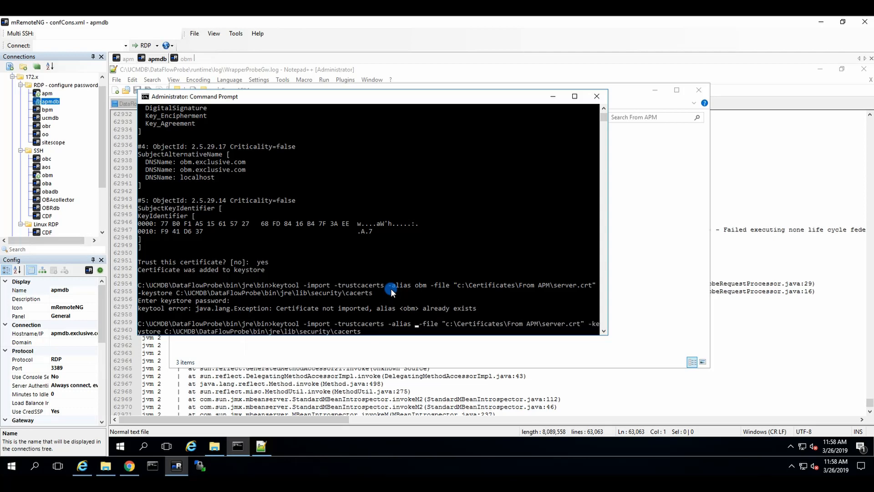
{"action": "type", "text": "APM"}
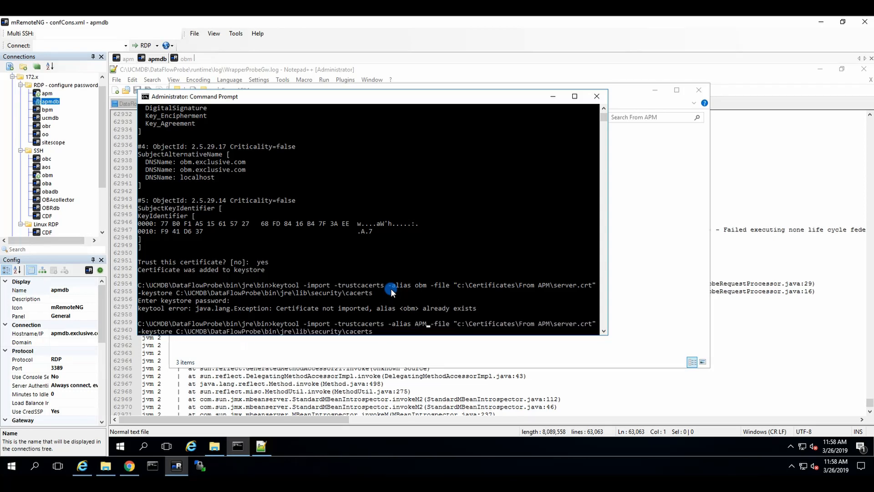
{"action": "key", "text": "Return"}
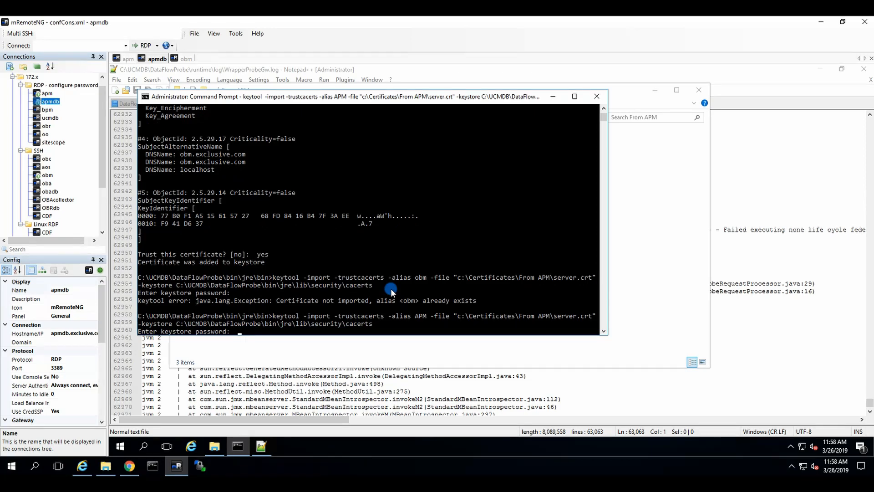
{"action": "key", "text": "Return"}
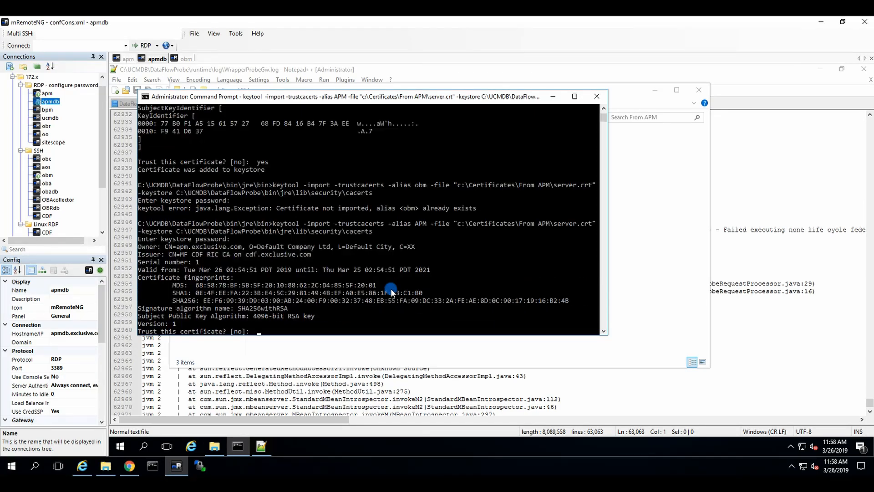
{"action": "type", "text": "y"}
{"action": "key", "text": "Return"}
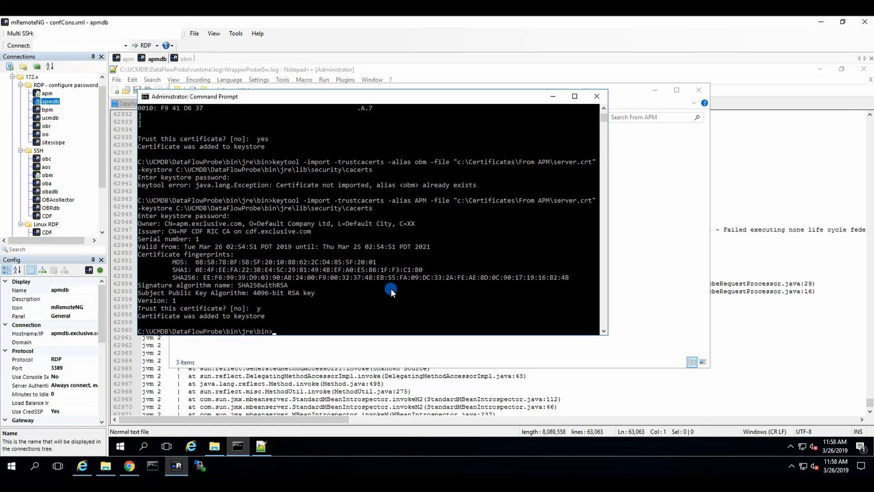
{"action": "left_click", "coordinate": [122, 447]}
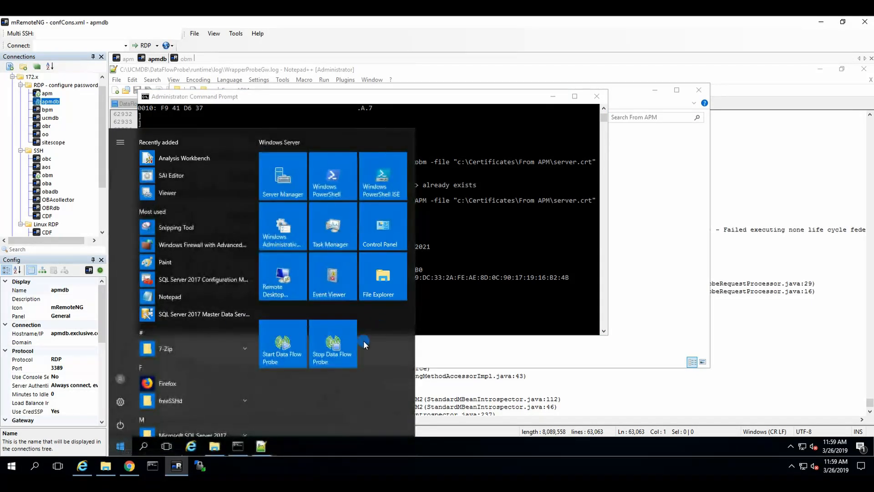
Stop the Data Flow Probe, then refresh OBM's APM status repeatedly until it reports running
{"action": "left_click", "coordinate": [333, 343]}
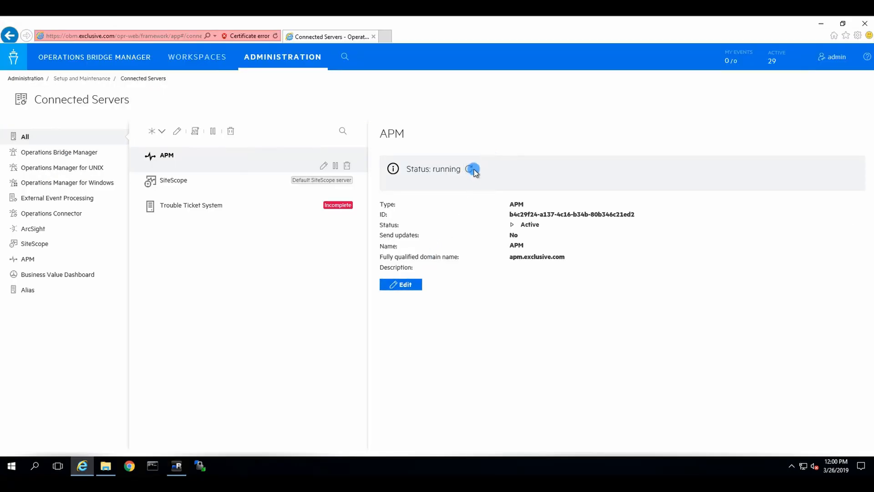
{"action": "left_click", "coordinate": [469, 170]}
{"action": "left_click", "coordinate": [469, 169]}
{"action": "left_click", "coordinate": [469, 169]}
{"action": "left_click", "coordinate": [469, 169]}
Refresh APM until topology sync succeeds, then check WrapperProbeGw.log for the probe-stopped lines
{"action": "left_click", "coordinate": [469, 169]}
{"action": "left_click", "coordinate": [470, 170]}
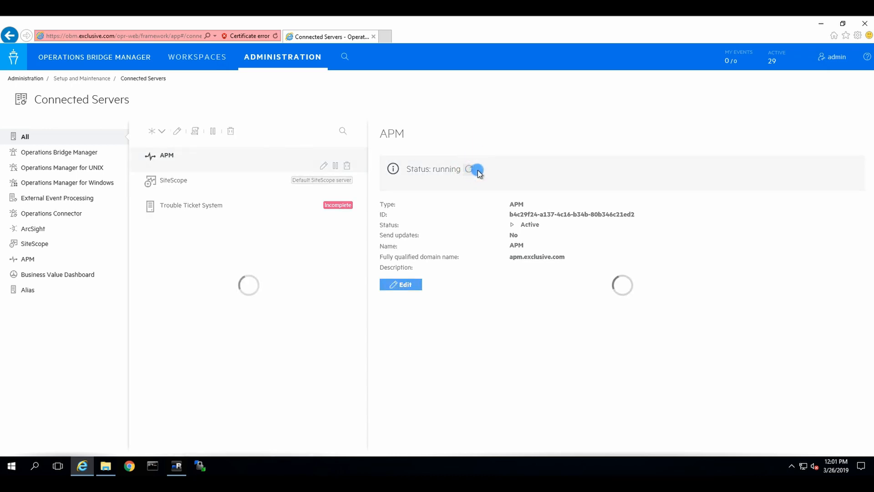
{"action": "left_click", "coordinate": [172, 469]}
{"action": "left_click", "coordinate": [369, 344]}
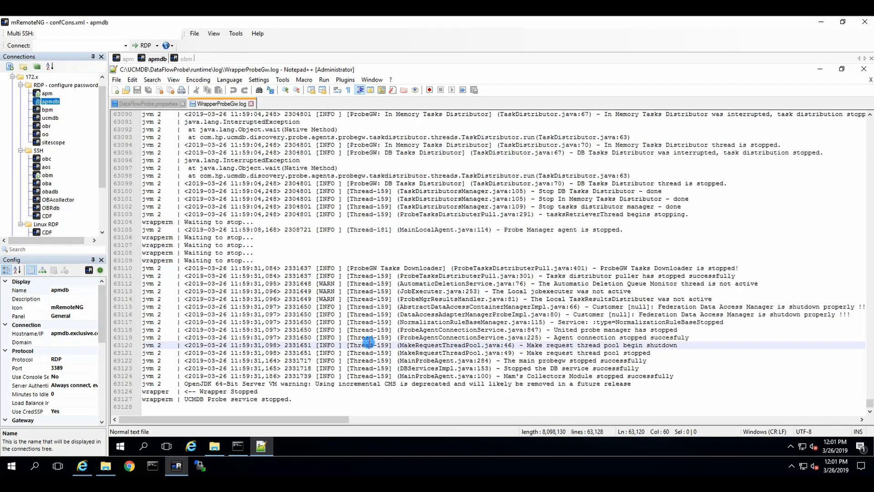
{"action": "scroll", "coordinate": [448, 300], "scroll_direction": "up", "scroll_amount": 5}
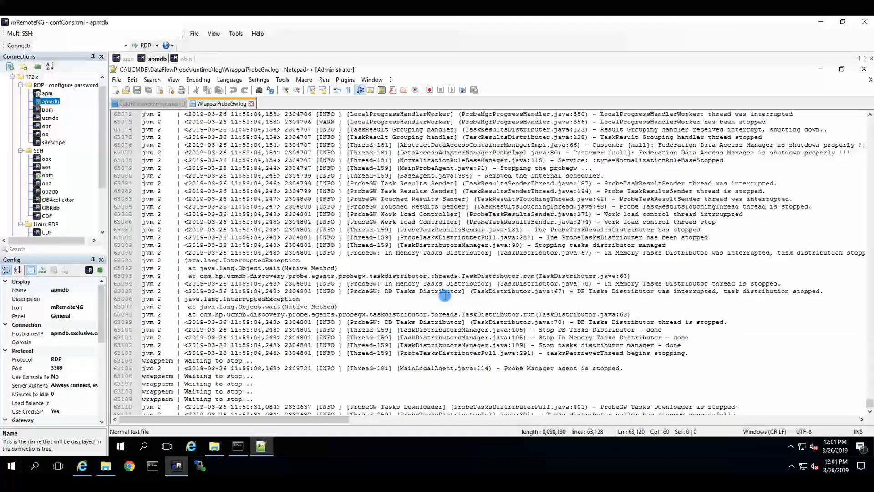
{"action": "scroll", "coordinate": [442, 296], "scroll_direction": "down", "scroll_amount": 5}
{"action": "left_click", "coordinate": [407, 338]}
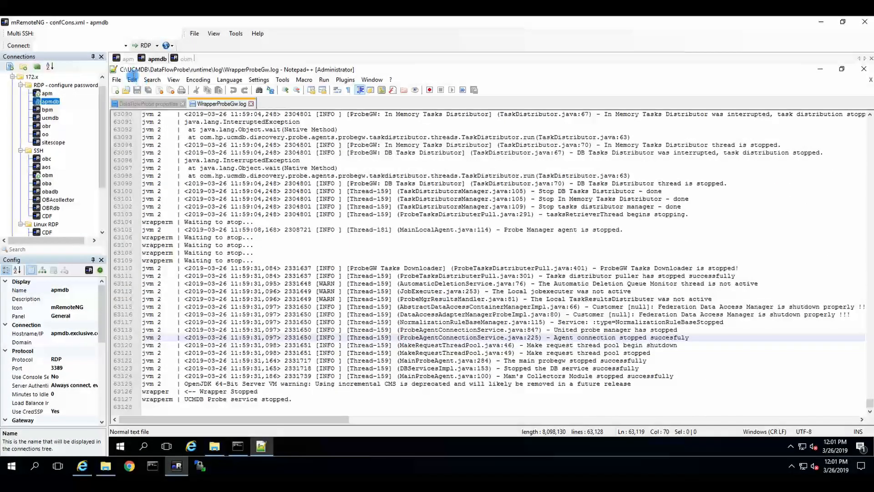
{"action": "left_click", "coordinate": [385, 276]}
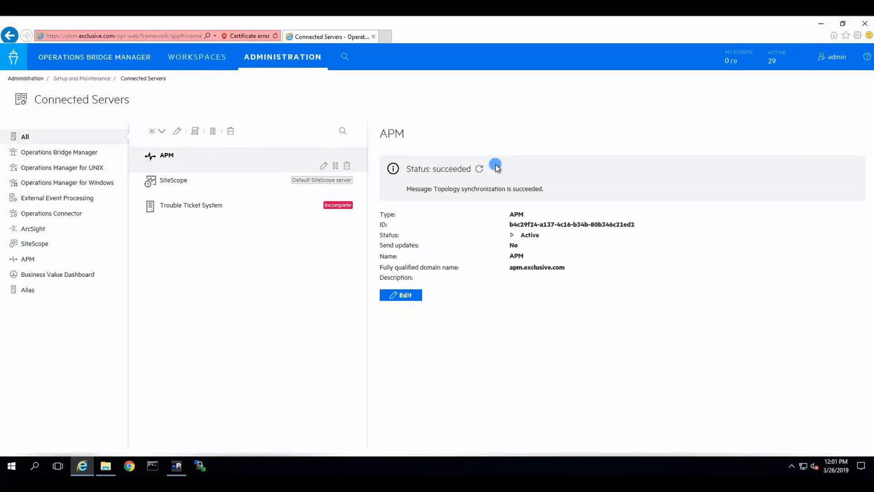
Edit the APM connected server, scroll to its Synchronization steps, and open a new browser tab
{"action": "left_click", "coordinate": [402, 296]}
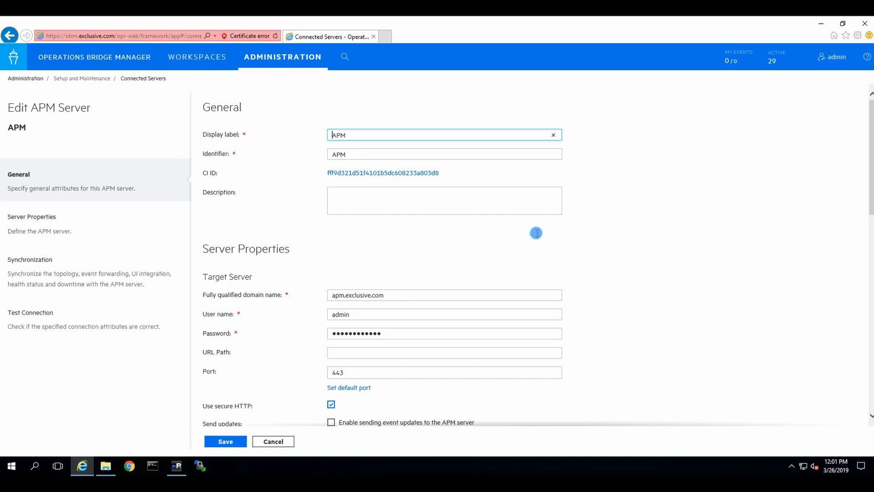
{"action": "scroll", "coordinate": [716, 181], "scroll_direction": "down", "scroll_amount": 5}
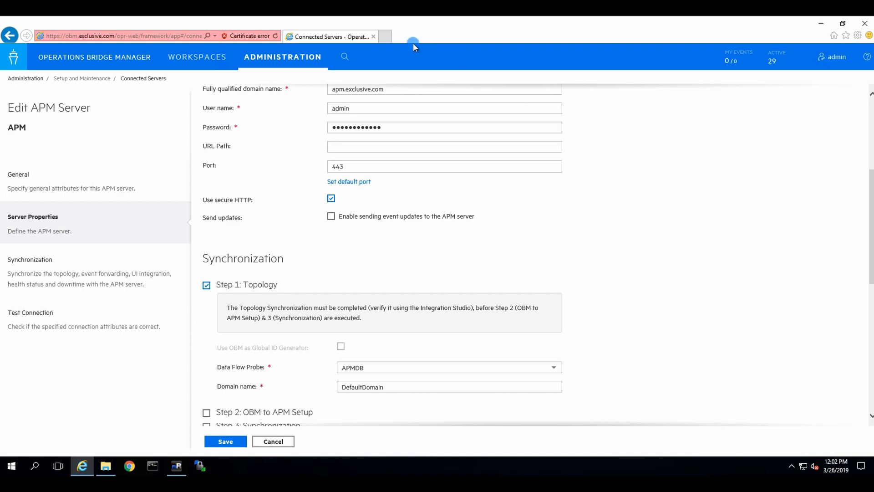
{"action": "left_click", "coordinate": [385, 36]}
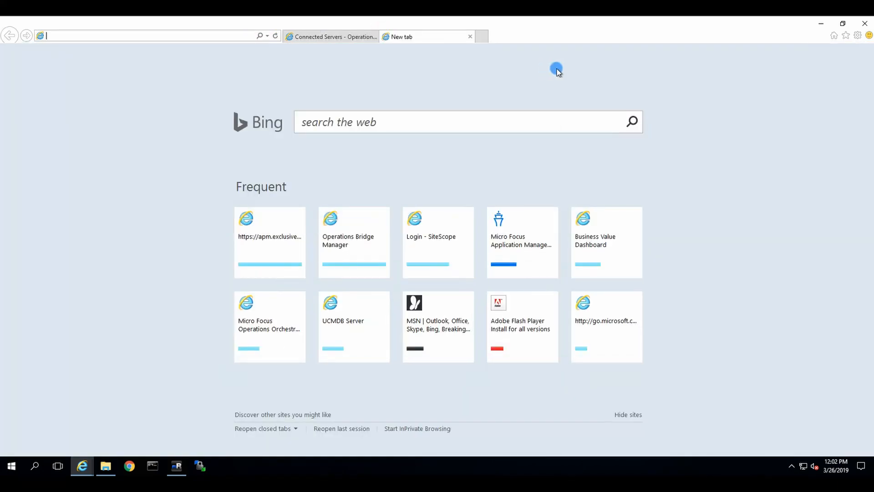
Go to apm.exclusive.com, accept the certificate, and log in to APM as admin
{"action": "type", "text": "apm.exclusive.com/"}
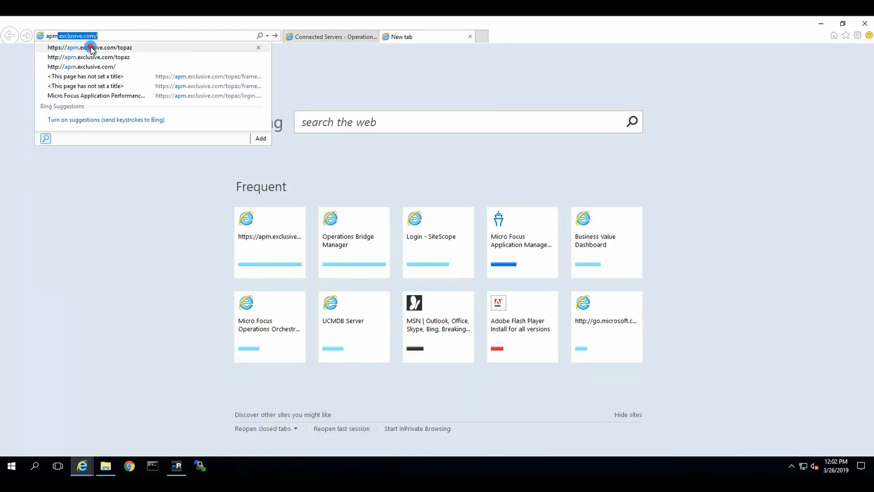
{"action": "left_click", "coordinate": [91, 47]}
{"action": "left_click", "coordinate": [90, 168]}
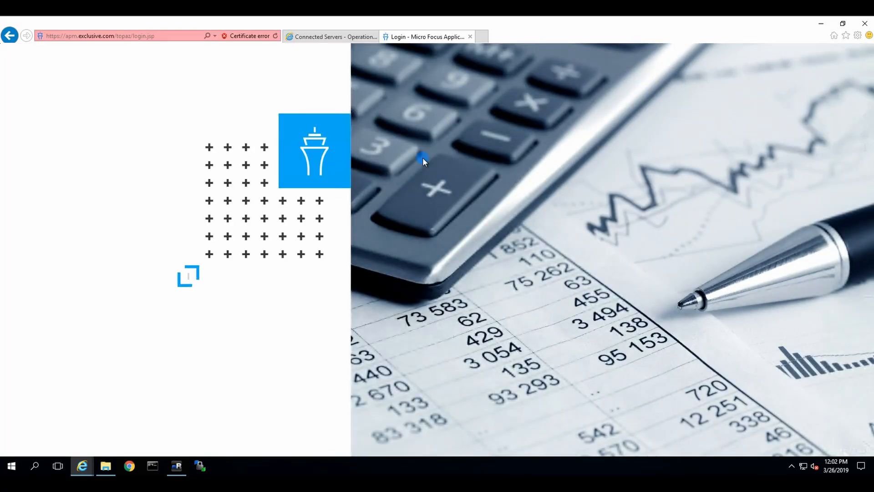
{"action": "left_click", "coordinate": [354, 333]}
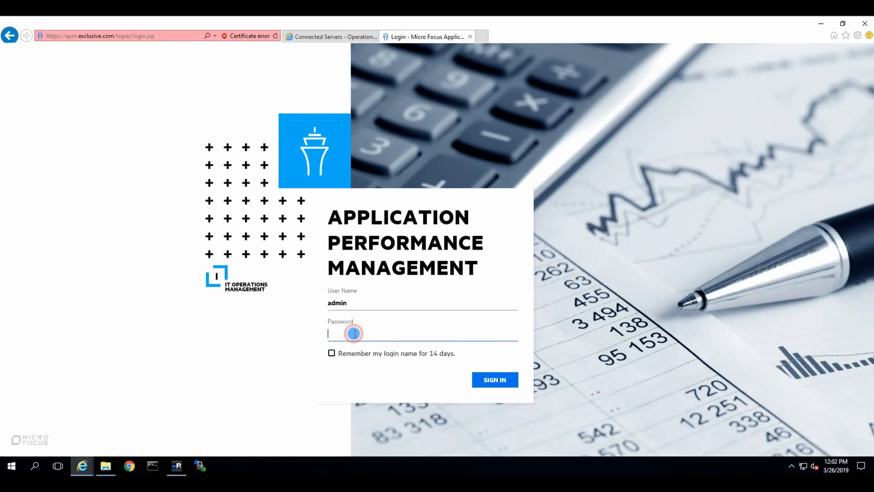
{"action": "type", "text": "**************"}
{"action": "key", "text": "Return"}
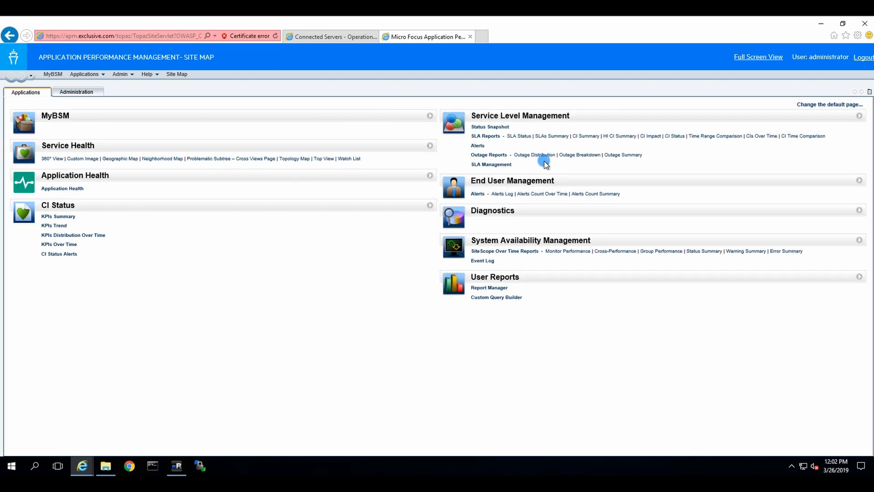
Open Modeling Studio under RTSM Administration, then return to the OBM edit form tab
{"action": "left_click", "coordinate": [129, 75]}
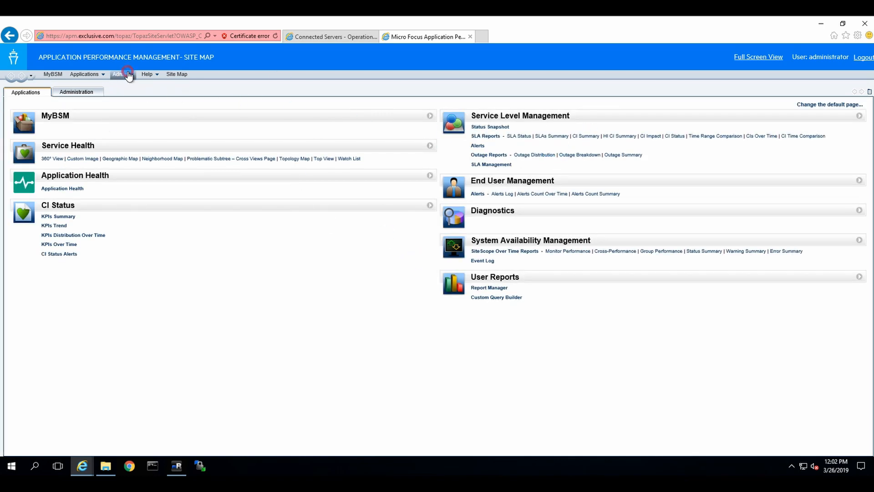
{"action": "left_click", "coordinate": [152, 130]}
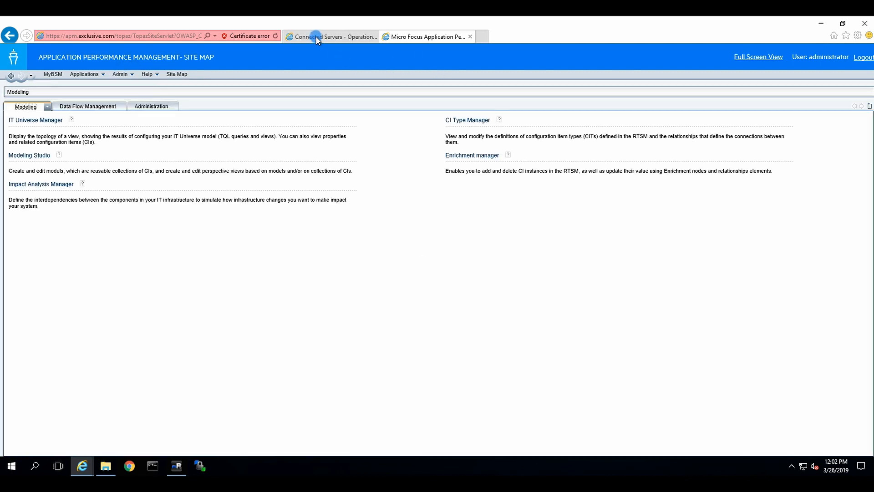
{"action": "left_click", "coordinate": [37, 157]}
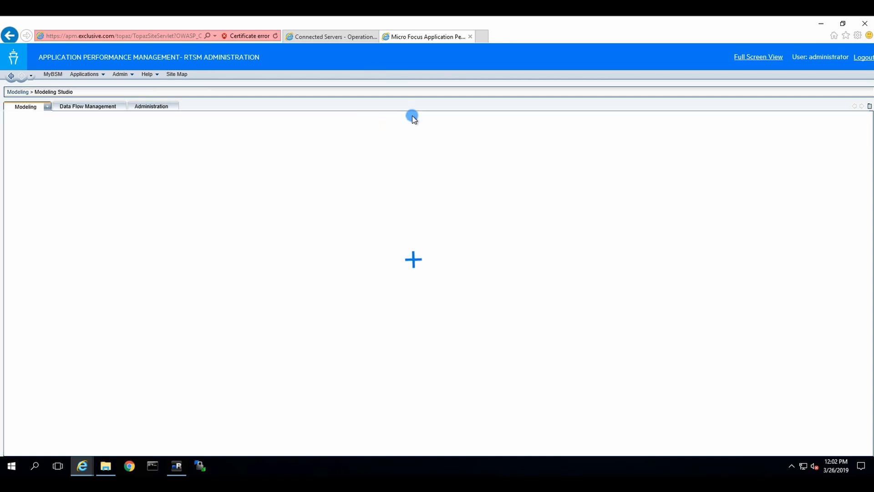
{"action": "left_click", "coordinate": [331, 35]}
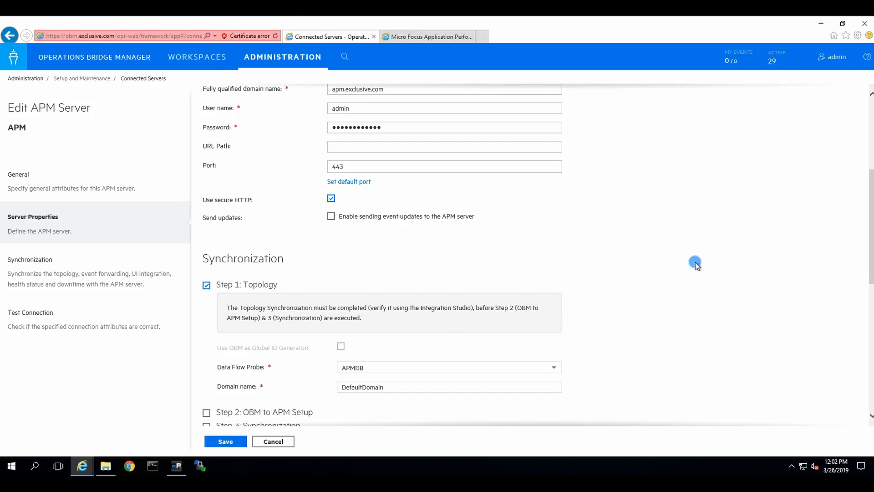
Allow the Java app, swap Step 1 Topology for Step 2 OBM to APM Setup, and save
{"action": "scroll", "coordinate": [695, 261], "scroll_direction": "down", "scroll_amount": 3}
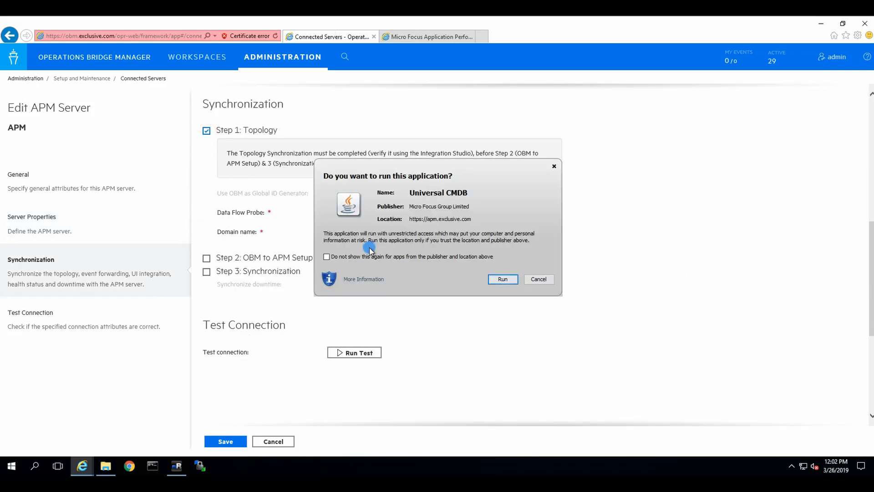
{"action": "left_click", "coordinate": [502, 278]}
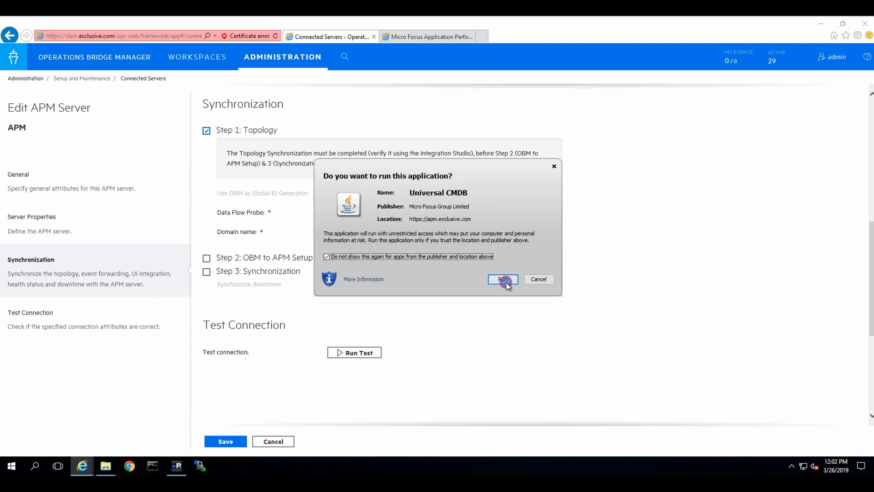
{"action": "left_click", "coordinate": [216, 132]}
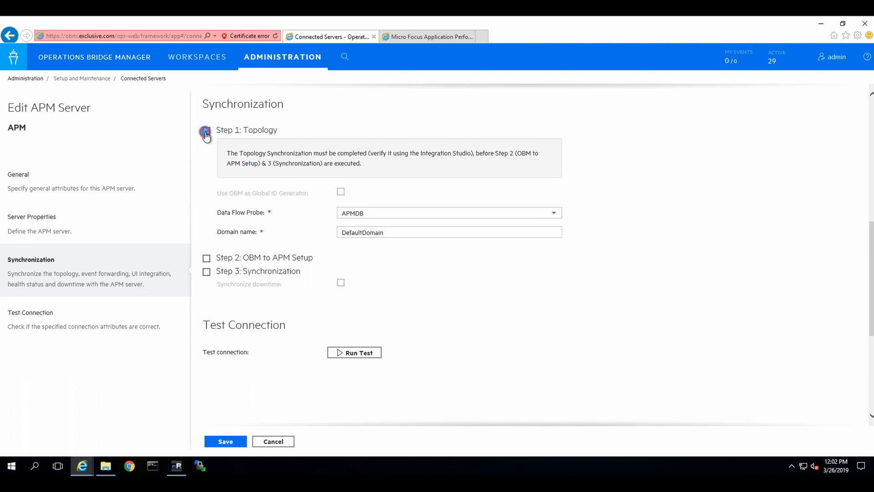
{"action": "left_click", "coordinate": [208, 258]}
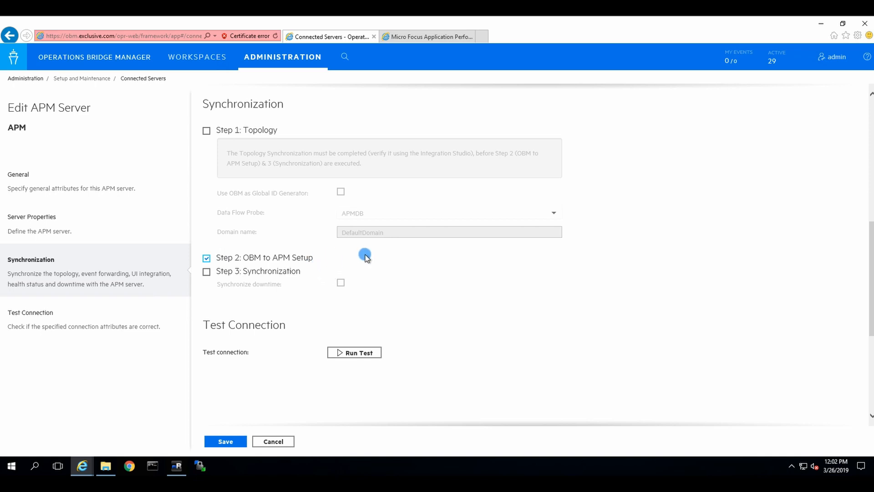
{"action": "left_click", "coordinate": [223, 445]}
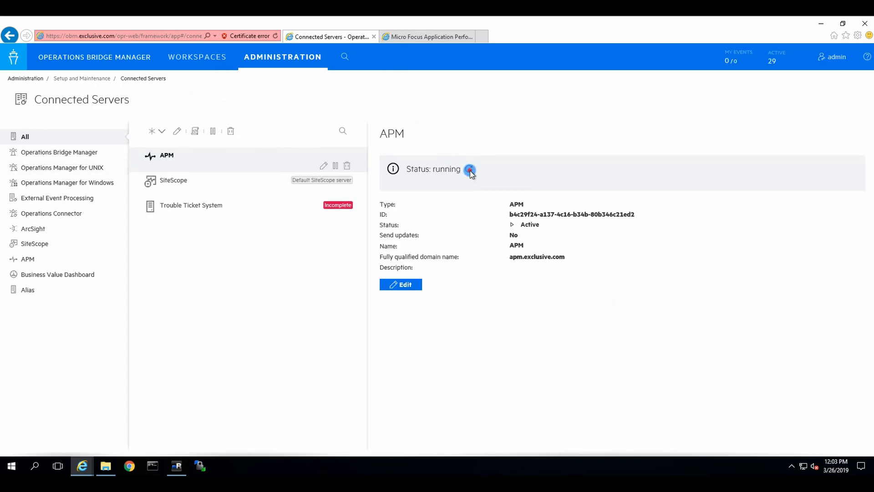
Refresh the APM server status repeatedly until Step 2 setup reports succeeded
{"action": "left_click", "coordinate": [469, 169]}
{"action": "left_click", "coordinate": [472, 167]}
{"action": "left_click", "coordinate": [468, 170]}
{"action": "left_click", "coordinate": [468, 169]}
{"action": "left_click", "coordinate": [469, 168]}
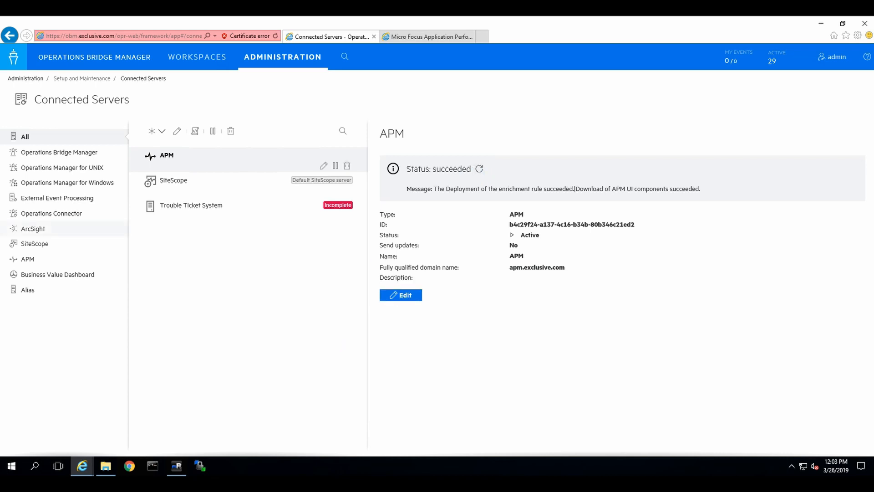
{"action": "left_click", "coordinate": [479, 170]}
Replace Step 2 with Step 3 Synchronization in the APM server settings and save
{"action": "scroll", "coordinate": [302, 326], "scroll_direction": "down", "scroll_amount": 8}
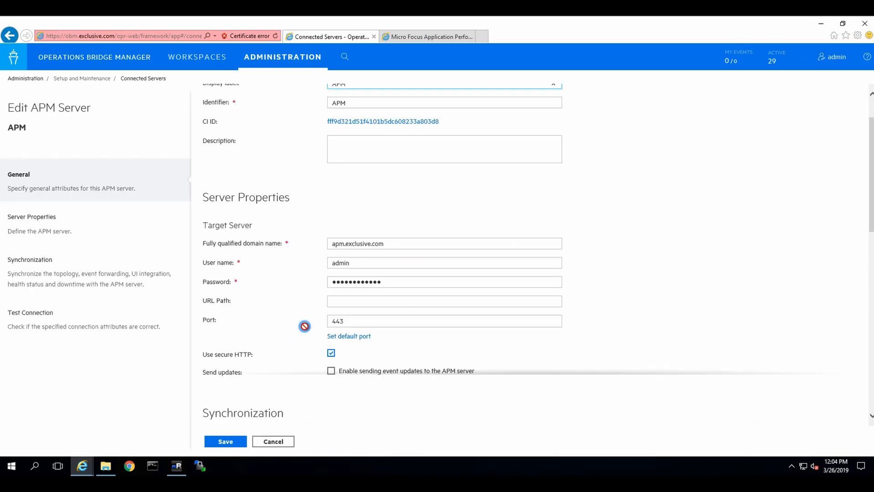
{"action": "scroll", "coordinate": [303, 326], "scroll_direction": "down", "scroll_amount": 3}
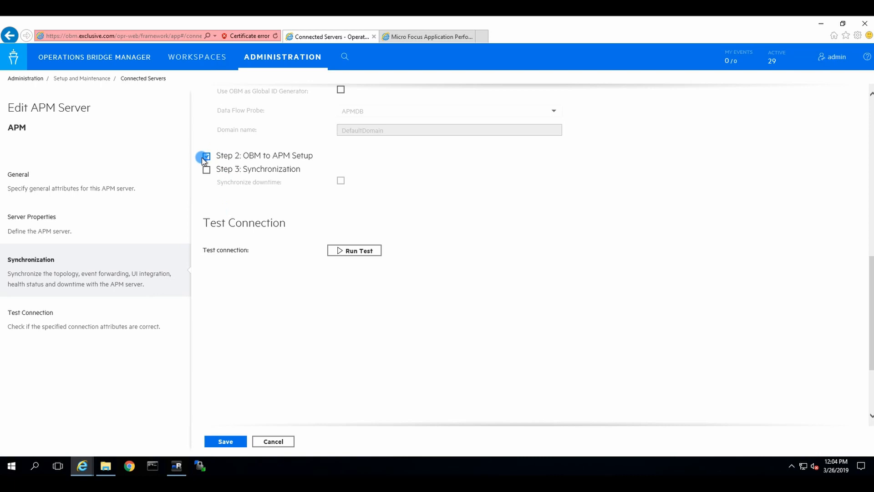
{"action": "left_click", "coordinate": [206, 169]}
{"action": "left_click", "coordinate": [223, 441]}
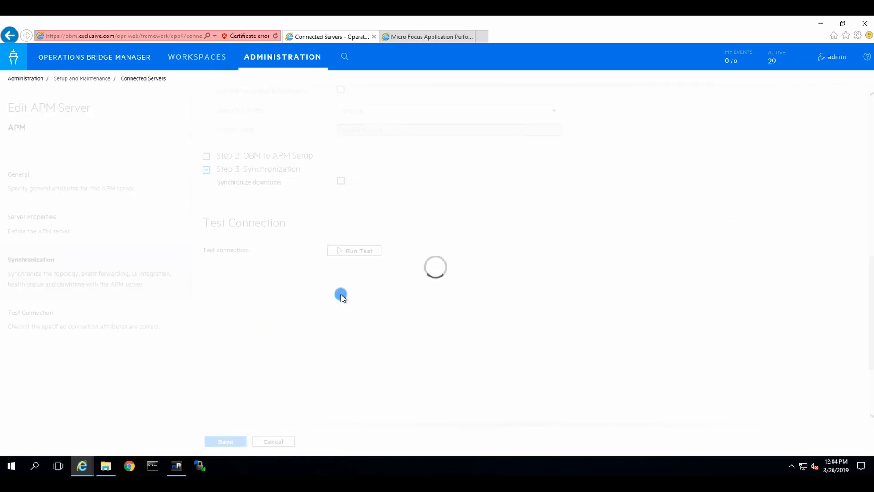
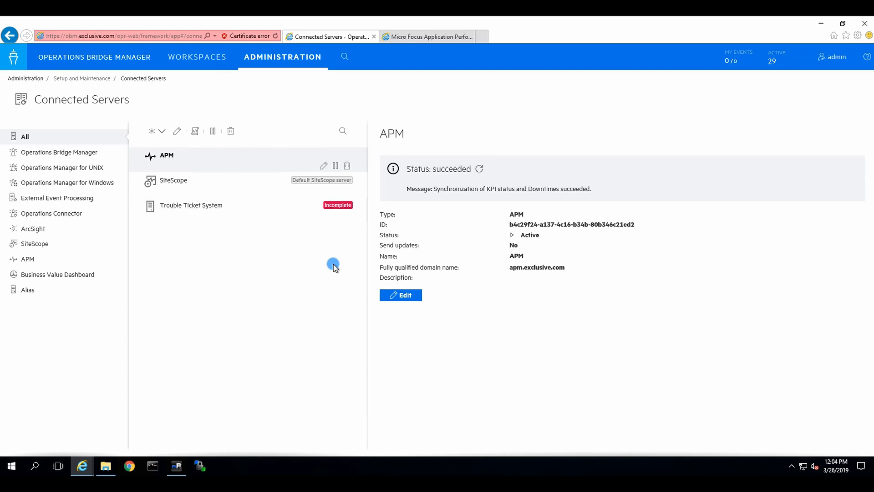
Bring up mRemoteNG and switch to the obm server's SSH session showing process statuses
{"action": "left_click", "coordinate": [217, 238]}
{"action": "left_click", "coordinate": [177, 465]}
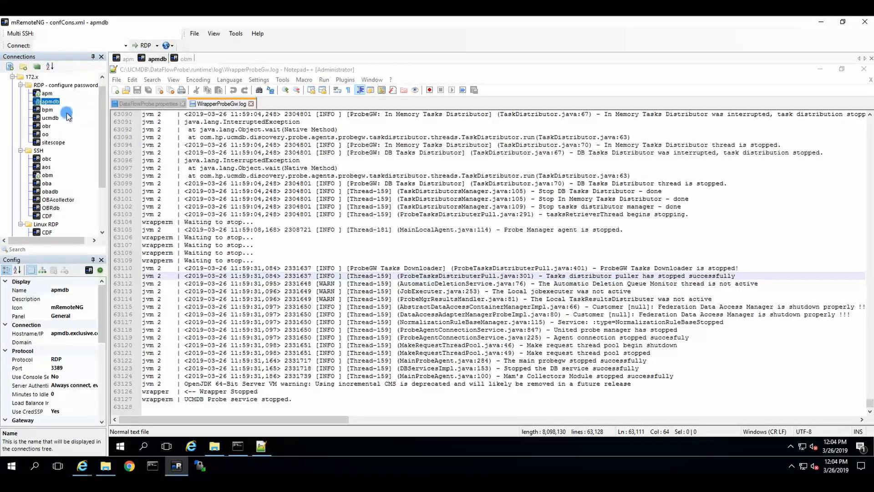
{"action": "left_click", "coordinate": [185, 58]}
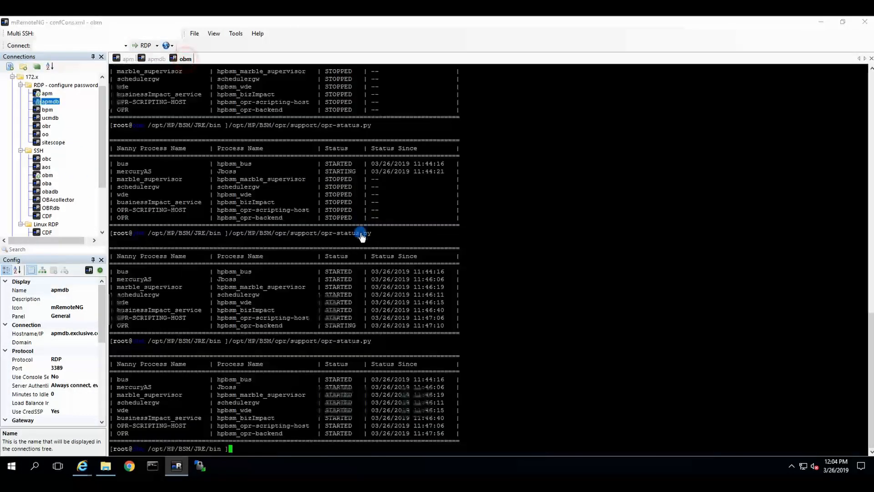
Clear the obm terminal and run cd with the pasted opr bin path
{"action": "type", "text": "clear"}
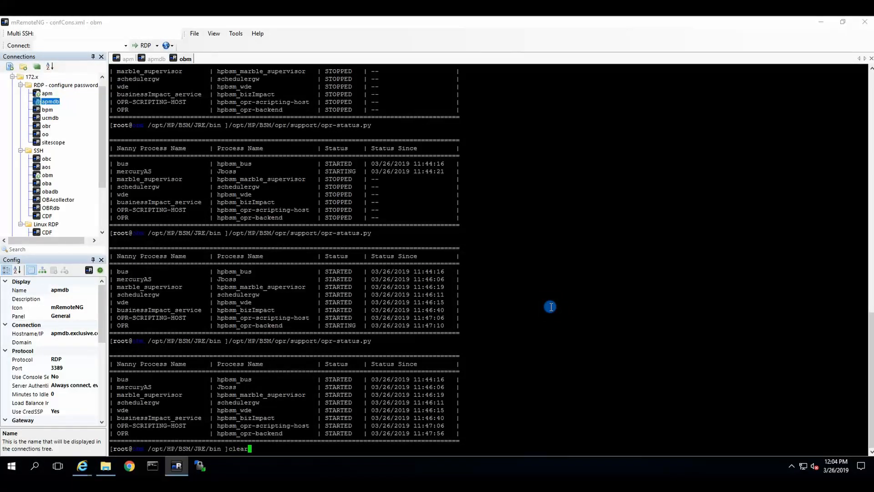
{"action": "key", "text": "Return"}
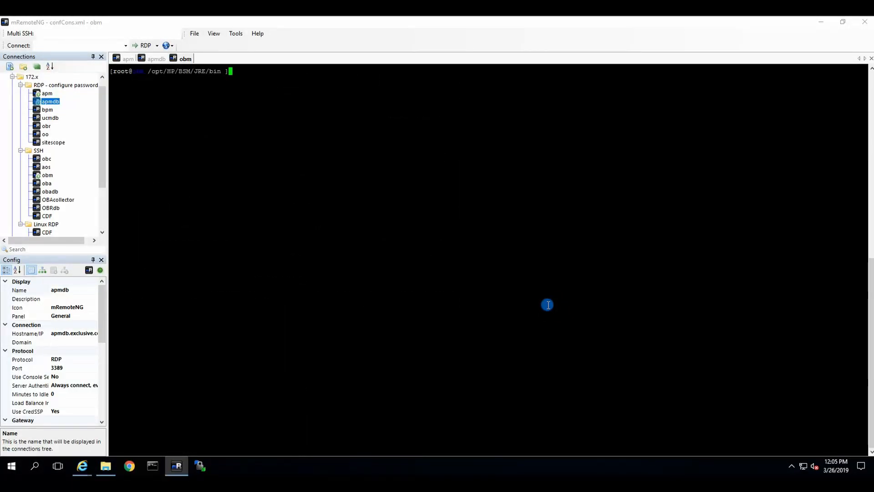
{"action": "type", "text": "cd"}
{"action": "right_click", "coordinate": [469, 269]}
{"action": "key", "text": "Return"}
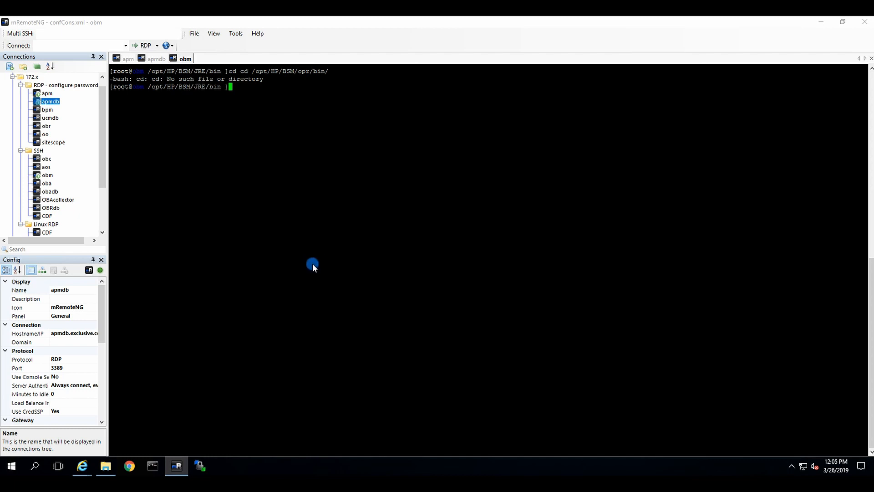
Try editing the pasted policy configuration script name into a ./ command, then erase it
{"action": "right_click", "coordinate": [357, 173]}
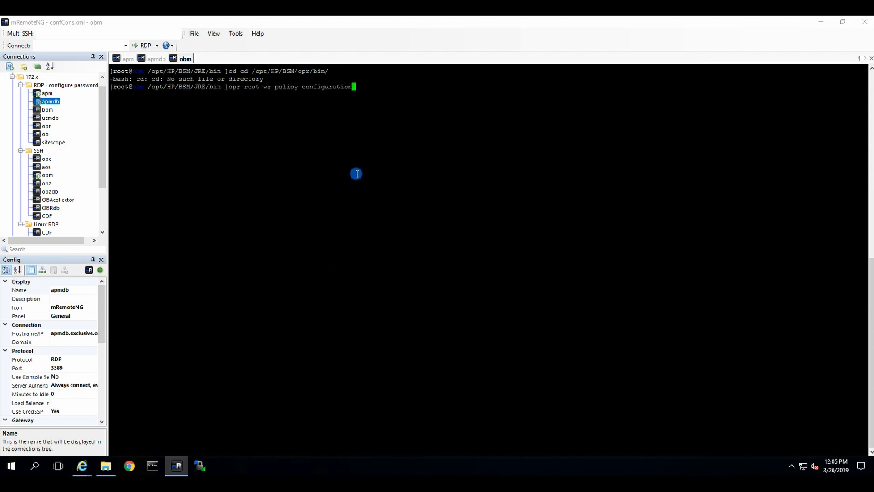
{"action": "key", "text": "Home"}
{"action": "type", "text": "./"}
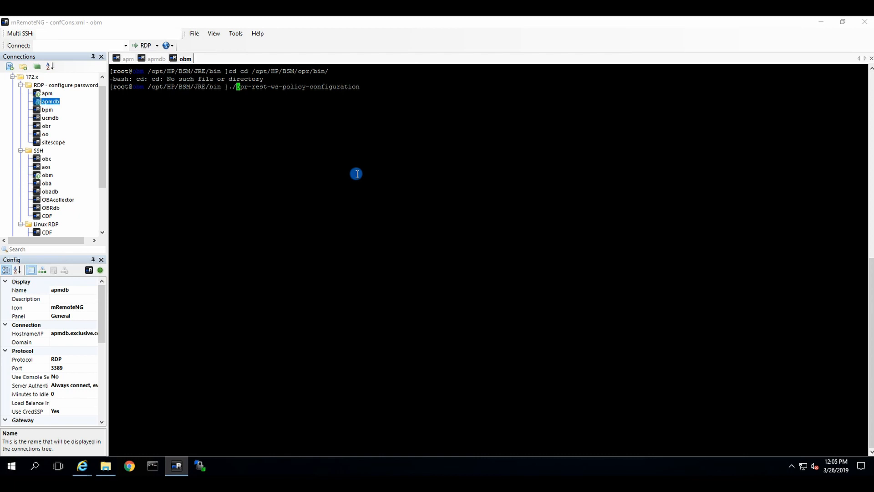
{"action": "key", "text": "Right"}
{"action": "type", "text": "rbd"}
{"action": "key", "text": "BackSpace"}
{"action": "key", "text": "BackSpace"}
{"action": "key", "text": "BackSpace"}
{"action": "key", "text": "BackSpace"}
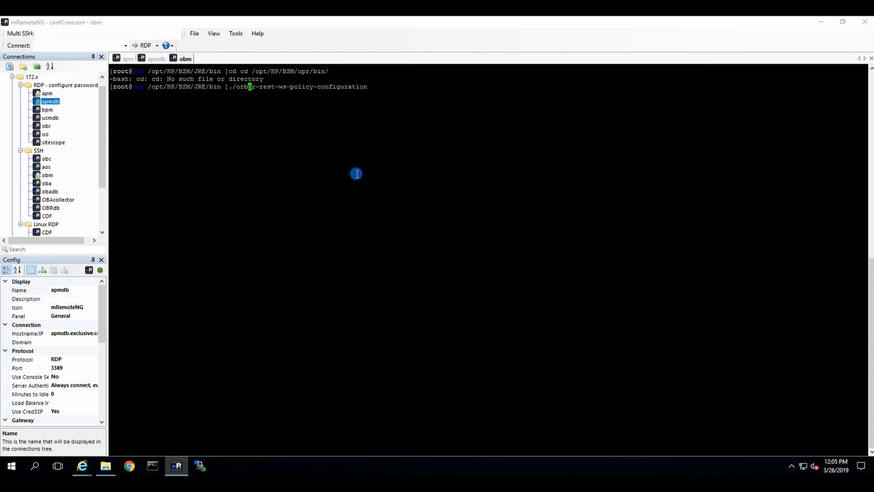
{"action": "key", "text": "End"}
{"action": "key", "text": "BackSpace"}
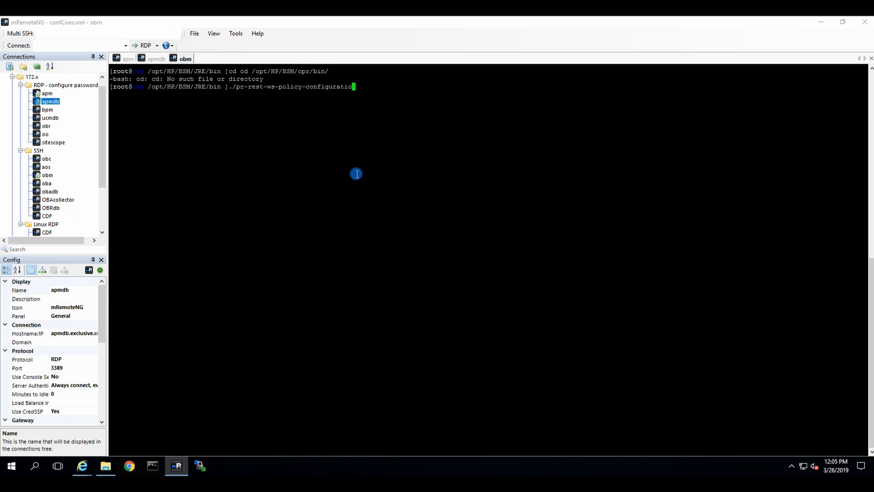
{"action": "key", "text": "Home"}
{"action": "key", "text": "Right"}
{"action": "key", "text": "Right"}
{"action": "type", "text": "o"}
{"action": "key", "text": "End"}
{"action": "key", "text": "BackSpace"}
{"action": "key", "text": "BackSpace"}
{"action": "key", "text": "BackSpace"}
{"action": "key", "text": "BackSpace"}
{"action": "key", "text": "BackSpace"}
{"action": "key", "text": "BackSpace"}
{"action": "key", "text": "BackSpace"}
{"action": "key", "text": "BackSpace"}
{"action": "key", "text": "BackSpace"}
{"action": "key", "text": "BackSpace"}
{"action": "key", "text": "BackSpace"}
{"action": "key", "text": "BackSpace"}
{"action": "key", "text": "BackSpace"}
{"action": "key", "text": "BackSpace"}
{"action": "key", "text": "BackSpace"}
{"action": "key", "text": "BackSpace"}
{"action": "key", "text": "BackSpace"}
{"action": "key", "text": "BackSpace"}
{"action": "key", "text": "BackSpace"}
{"action": "key", "text": "BackSpace"}
{"action": "key", "text": "BackSpace"}
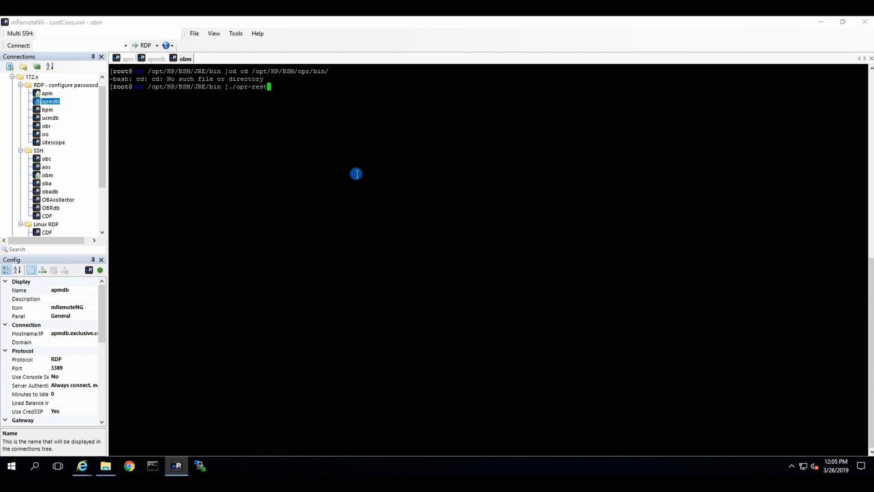
{"action": "type", "text": "./opr"}
{"action": "key", "text": "BackSpace"}
{"action": "key", "text": "BackSpace"}
{"action": "key", "text": "BackSpace"}
{"action": "key", "text": "BackSpace"}
{"action": "key", "text": "BackSpace"}
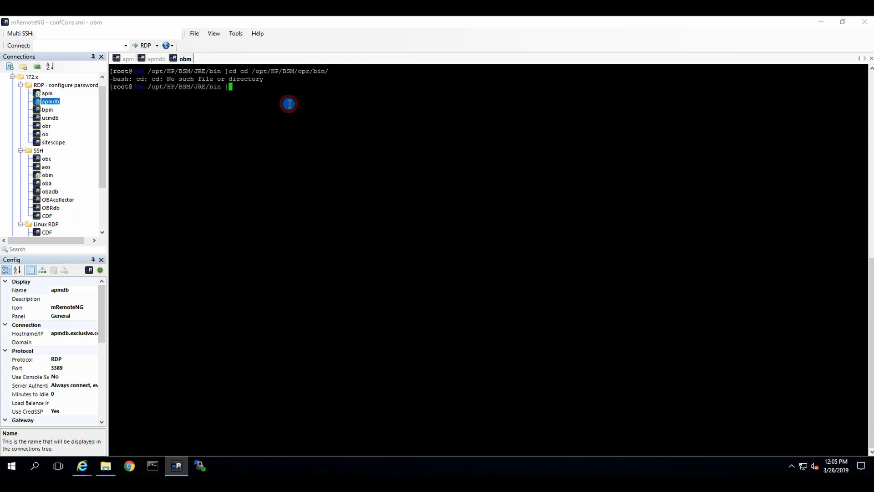
Change into /opt/HP/BSM/opr/bin by copying the path from the first terminal line
{"action": "type", "text": "cd"}
{"action": "left_click_drag", "start_coordinate": [253, 71], "coordinate": [330, 69]}
{"action": "right_click", "coordinate": [330, 69]}
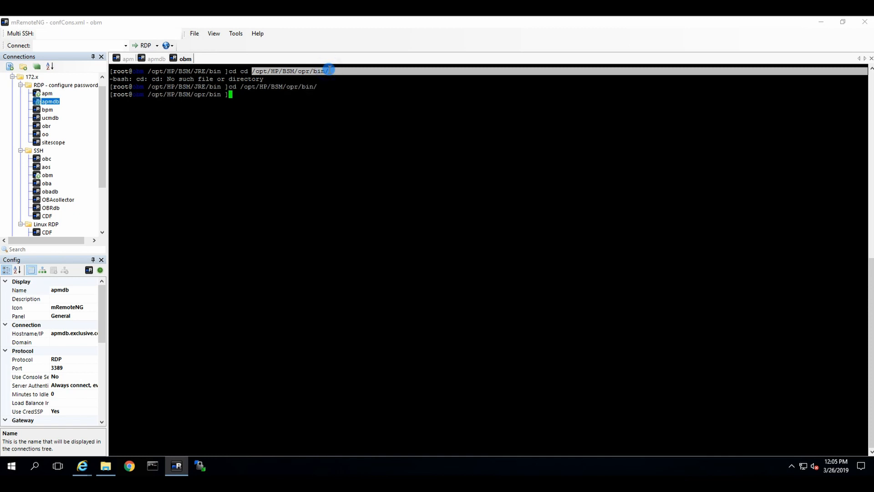
Run ./opr-rest-ws-policy-configuration.sh -enable_auth -credentials -username admin and enter the admin password
{"action": "type", "text": "./opr-rest-ws-po"}
{"action": "key", "text": "Tab"}
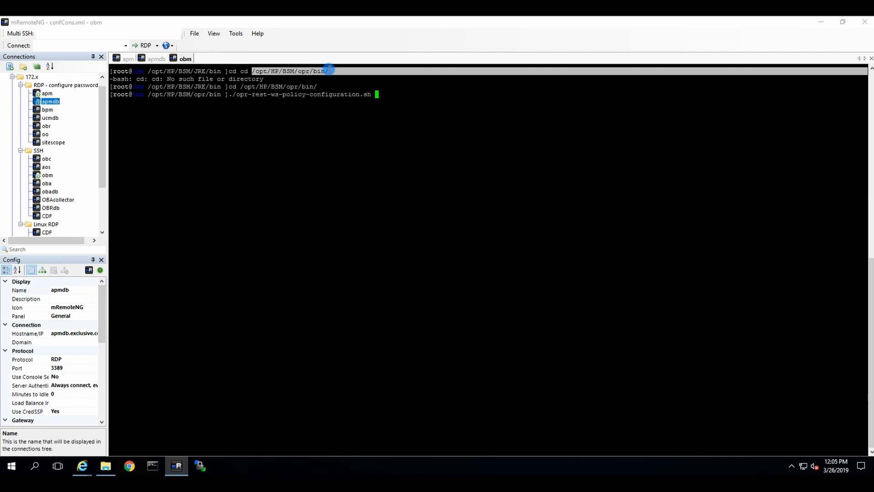
{"action": "type", "text": "-enable_auth"}
{"action": "type", "text": "-credentials"}
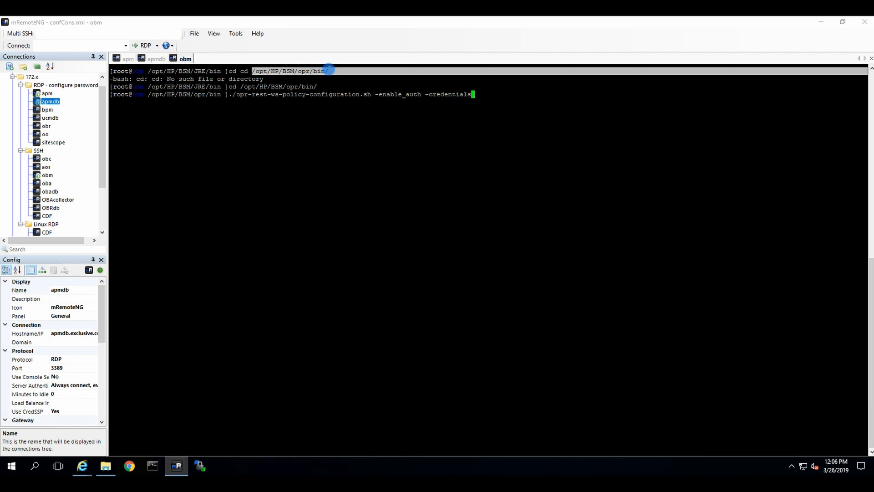
{"action": "type", "text": " -username admin -password"}
{"action": "key", "text": "BackSpace"}
{"action": "key", "text": "BackSpace"}
{"action": "key", "text": "BackSpace"}
{"action": "key", "text": "BackSpace"}
{"action": "key", "text": "BackSpace"}
{"action": "key", "text": "BackSpace"}
{"action": "key", "text": "BackSpace"}
{"action": "key", "text": "BackSpace"}
{"action": "key", "text": "BackSpace"}
{"action": "key", "text": "BackSpace"}
{"action": "key", "text": "BackSpace"}
{"action": "key", "text": "Return"}
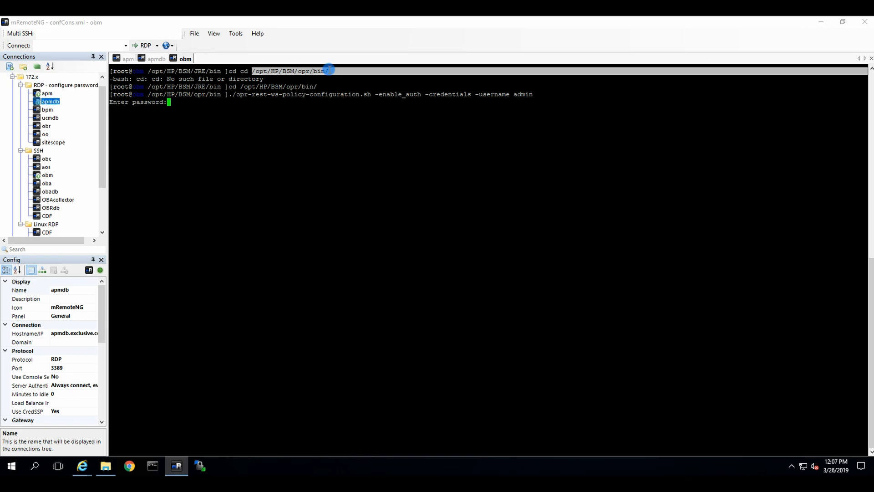
{"action": "key", "text": "Return"}
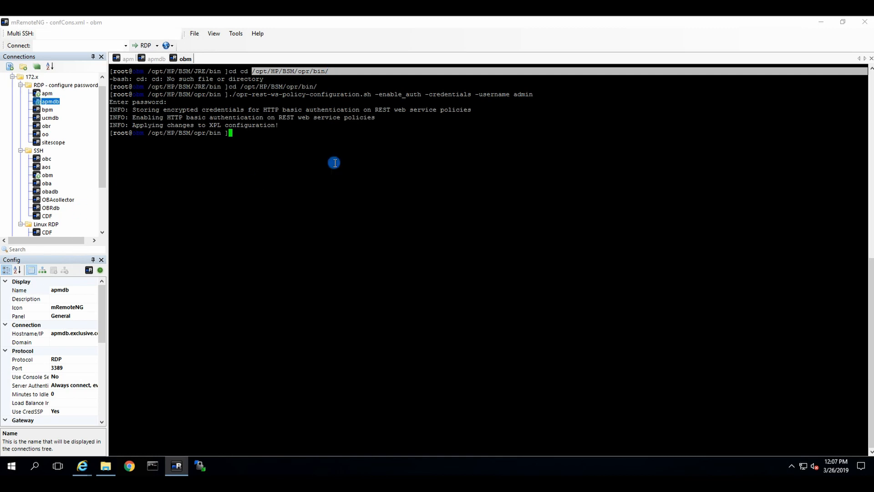
{"action": "left_click", "coordinate": [307, 139]}
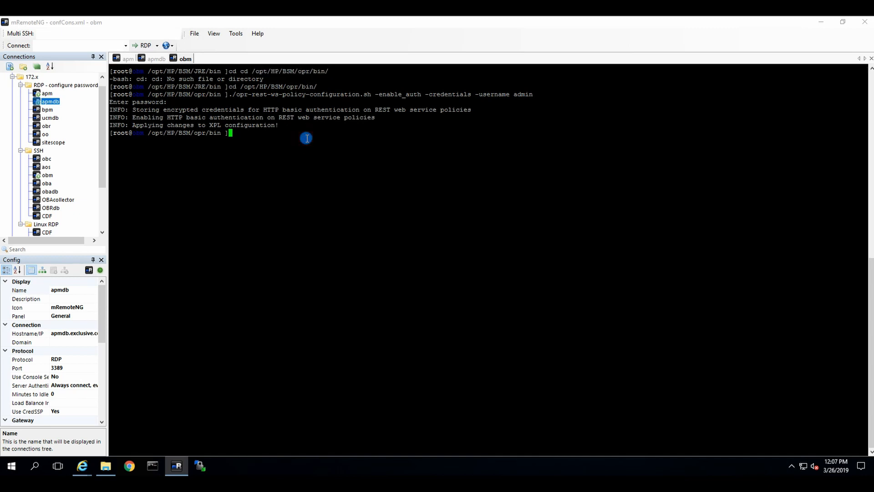
{"action": "left_click", "coordinate": [82, 465]}
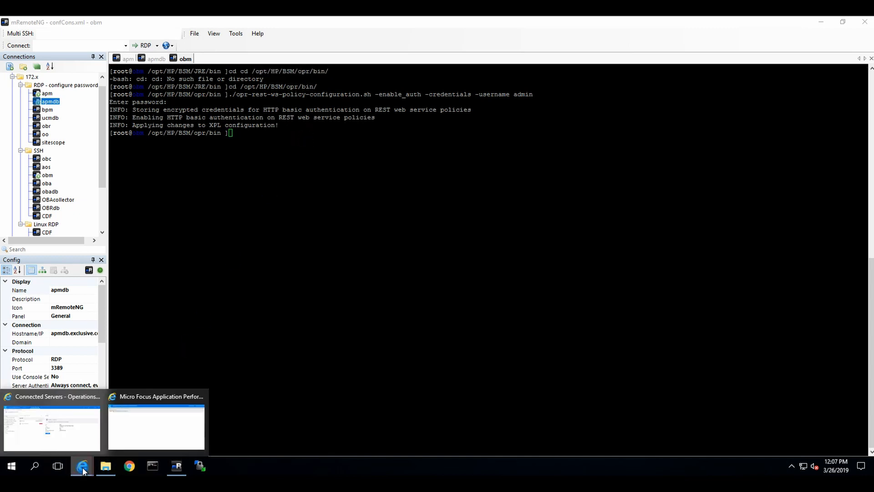
Return to the Micro Focus APM Modeling Studio window after a stray new Chrome tab
{"action": "left_click", "coordinate": [132, 422]}
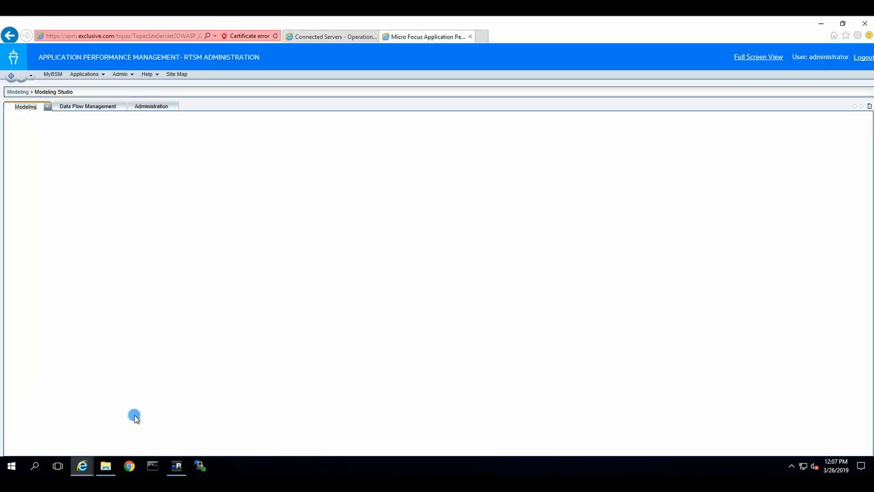
{"action": "left_click", "coordinate": [133, 461]}
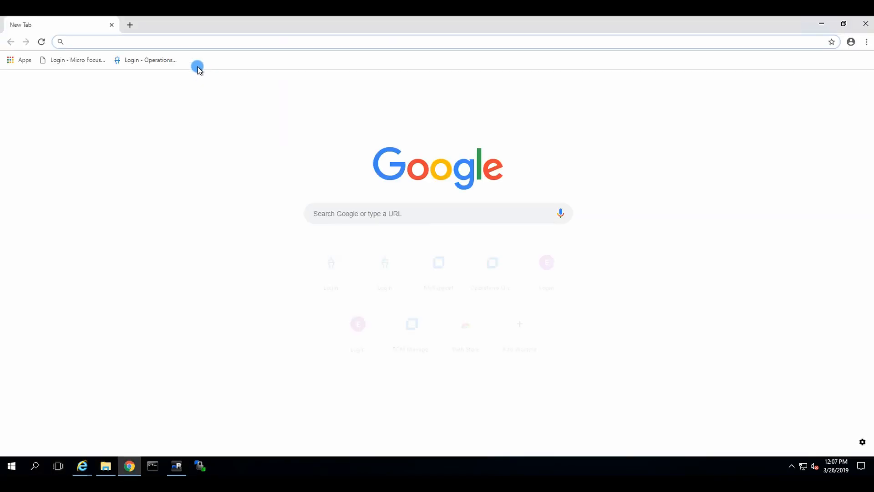
{"action": "left_click", "coordinate": [173, 44]}
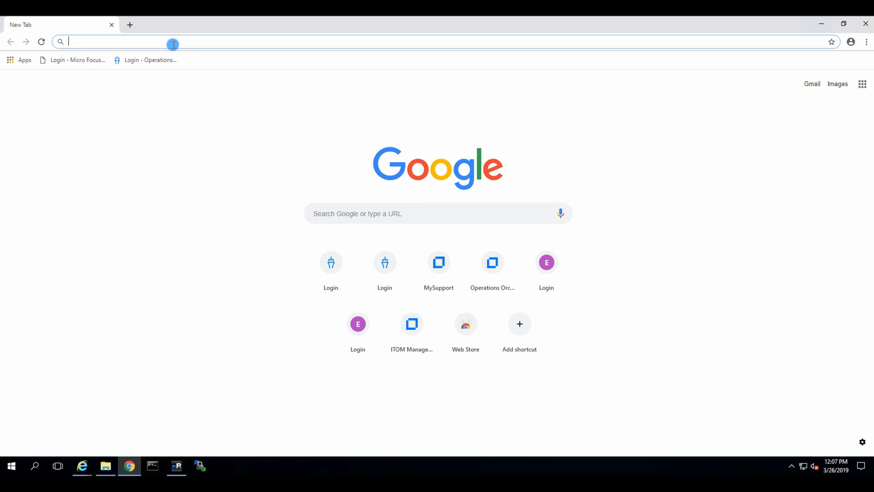
{"action": "left_click", "coordinate": [82, 466]}
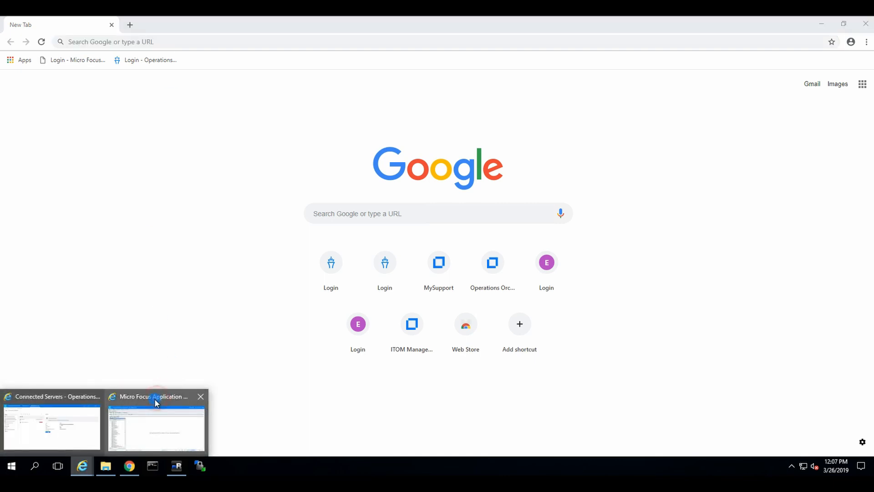
{"action": "left_click", "coordinate": [155, 397]}
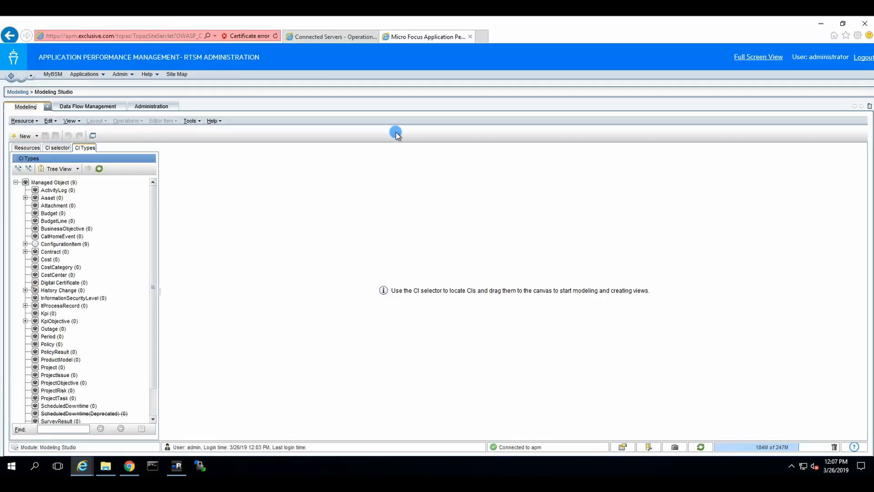
Go to Admin > Platform > Infrastructure Settings and show the Foundations OMi Integration group
{"action": "left_click", "coordinate": [129, 76]}
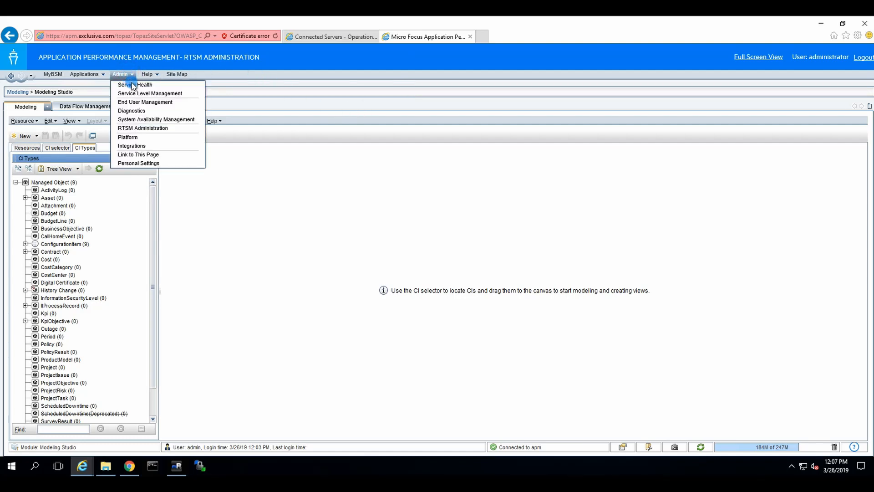
{"action": "left_click", "coordinate": [131, 137]}
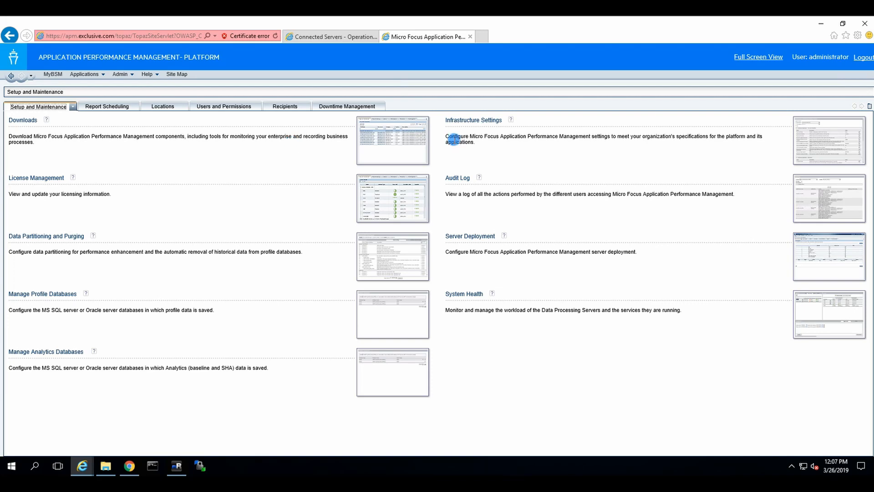
{"action": "left_click", "coordinate": [474, 120]}
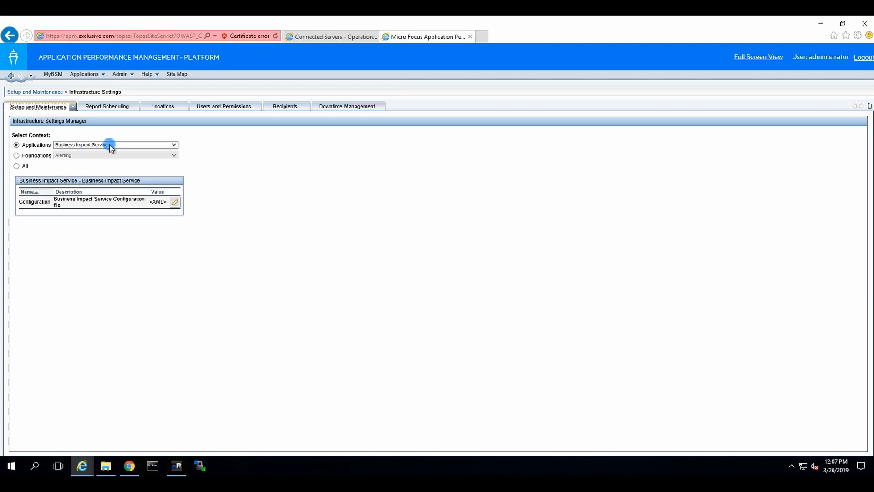
{"action": "left_click", "coordinate": [33, 155]}
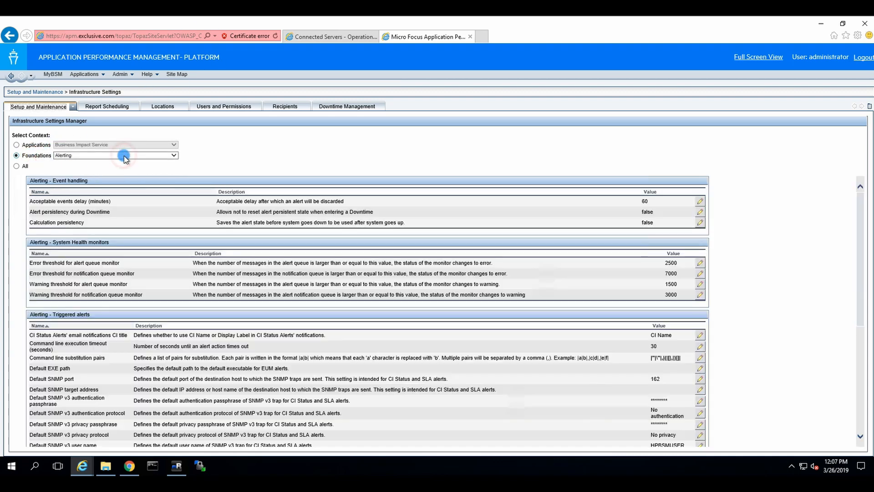
{"action": "left_click", "coordinate": [122, 156]}
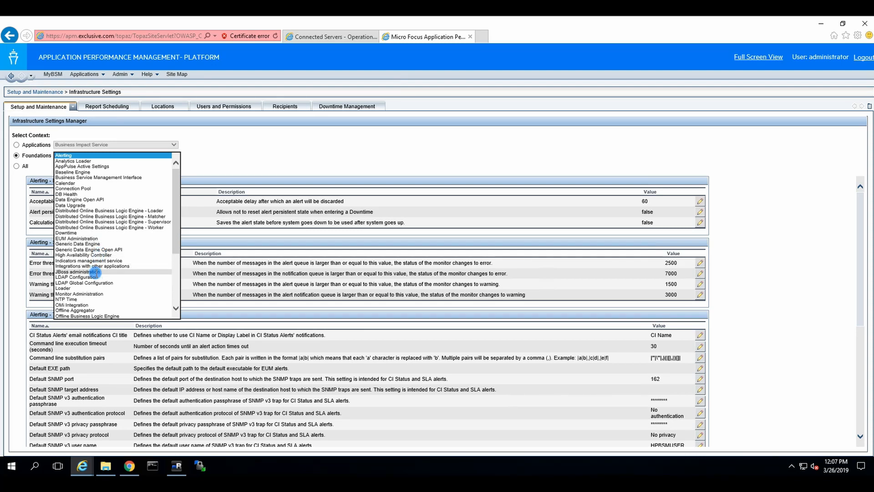
{"action": "left_click", "coordinate": [80, 304]}
{"action": "left_click", "coordinate": [81, 304]}
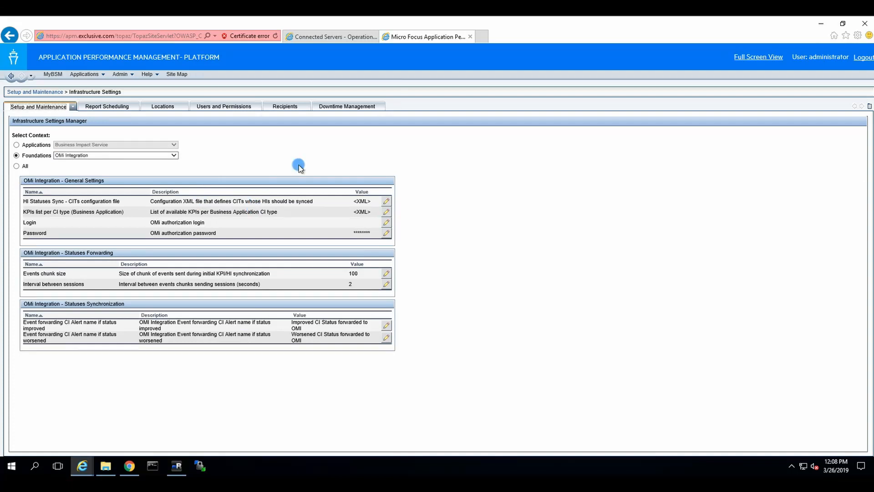
Edit the OMi Integration Login setting and save the new login value
{"action": "left_click", "coordinate": [388, 225]}
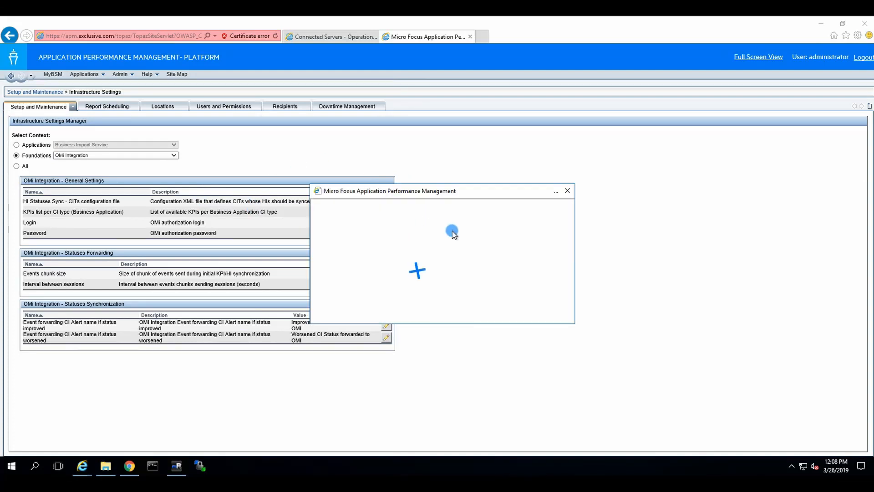
{"action": "left_click", "coordinate": [412, 242]}
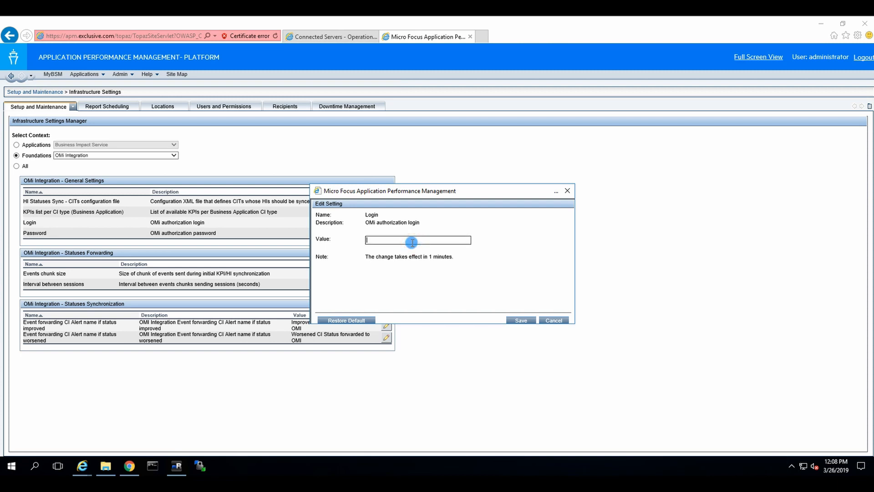
{"action": "left_click", "coordinate": [520, 321]}
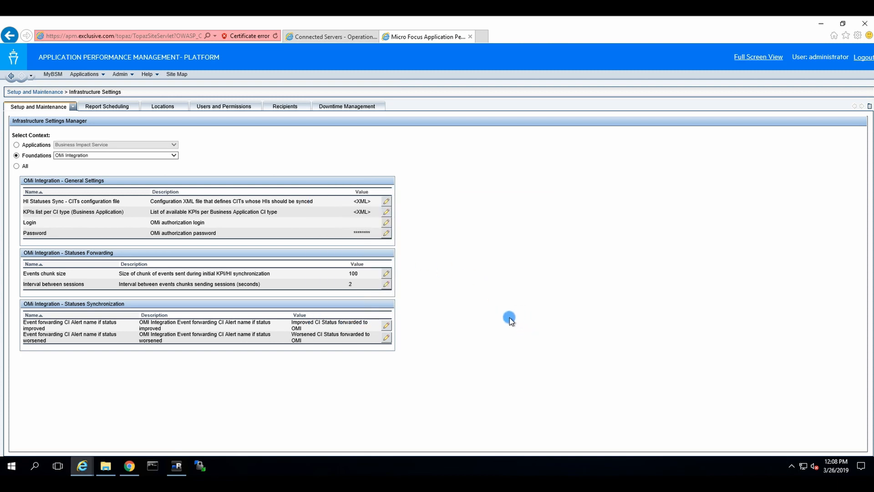
Replace the OMi Integration Password value and save it
{"action": "left_click", "coordinate": [387, 234]}
{"action": "left_click", "coordinate": [402, 240]}
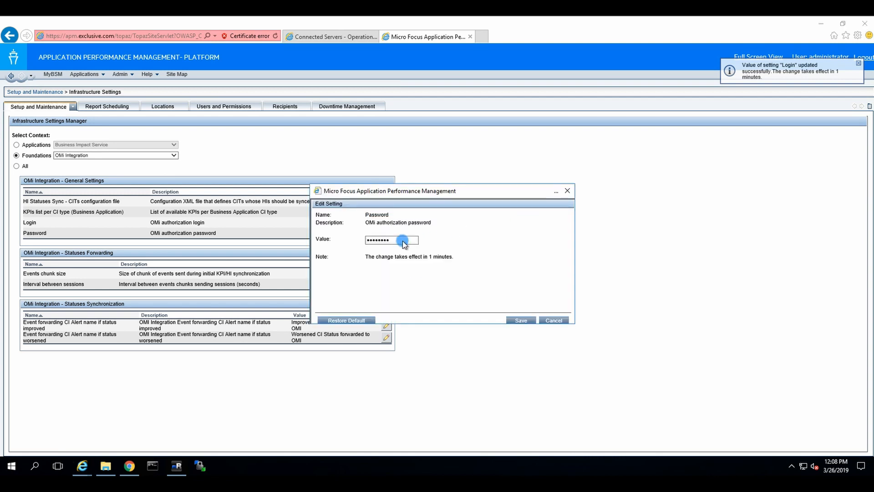
{"action": "left_click_drag", "start_coordinate": [312, 239], "coordinate": [295, 243]}
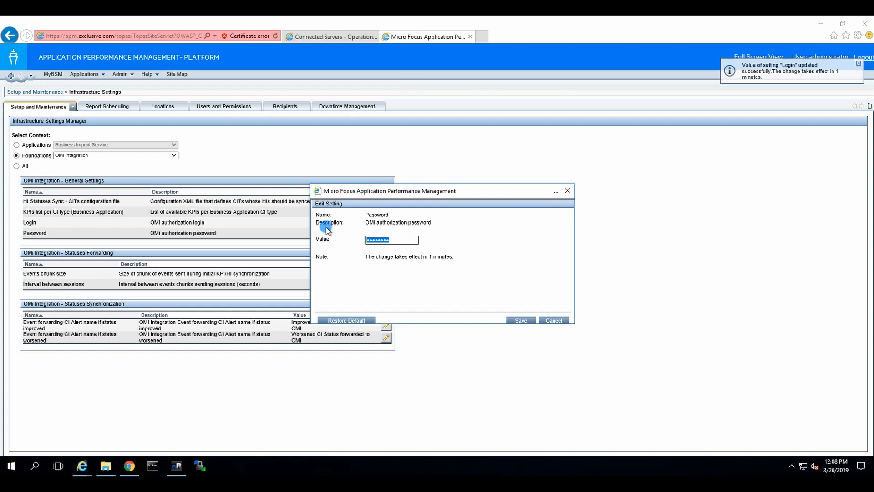
{"action": "type", "text": "a"}
{"action": "key", "text": "BackSpace"}
{"action": "key", "text": "BackSpace"}
{"action": "key", "text": "BackSpace"}
{"action": "key", "text": "BackSpace"}
{"action": "key", "text": "BackSpace"}
{"action": "key", "text": "BackSpace"}
{"action": "key", "text": "BackSpace"}
{"action": "key", "text": "BackSpace"}
{"action": "left_click", "coordinate": [521, 321]}
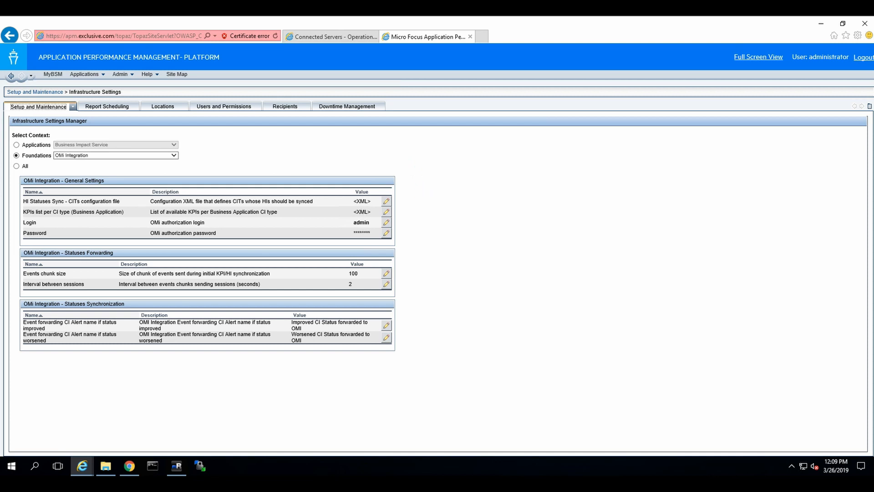
Load the obm site in Chrome and go to Administration > Monitoring > Policy Templates
{"action": "left_click", "coordinate": [129, 465]}
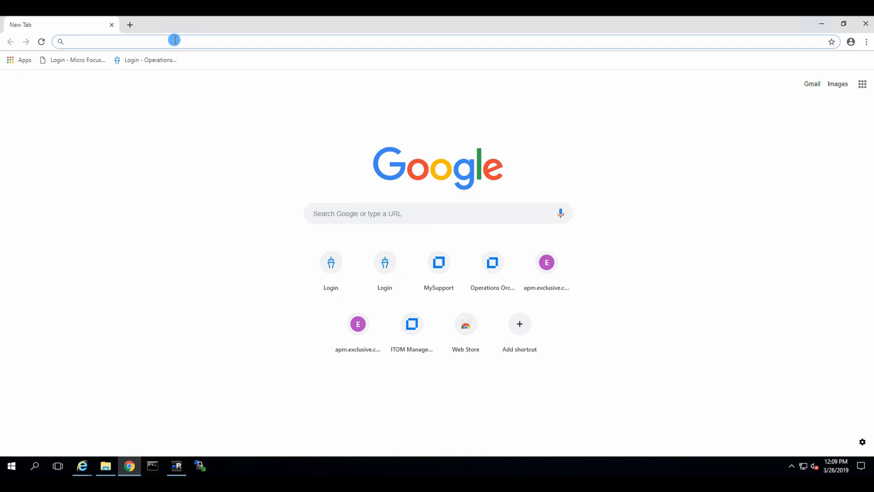
{"action": "type", "text": "obm.exclusive.com"}
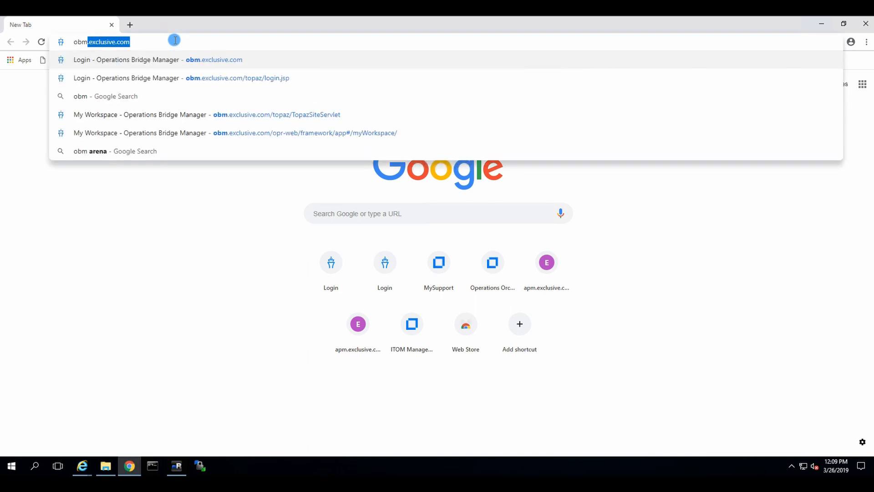
{"action": "key", "text": "Return"}
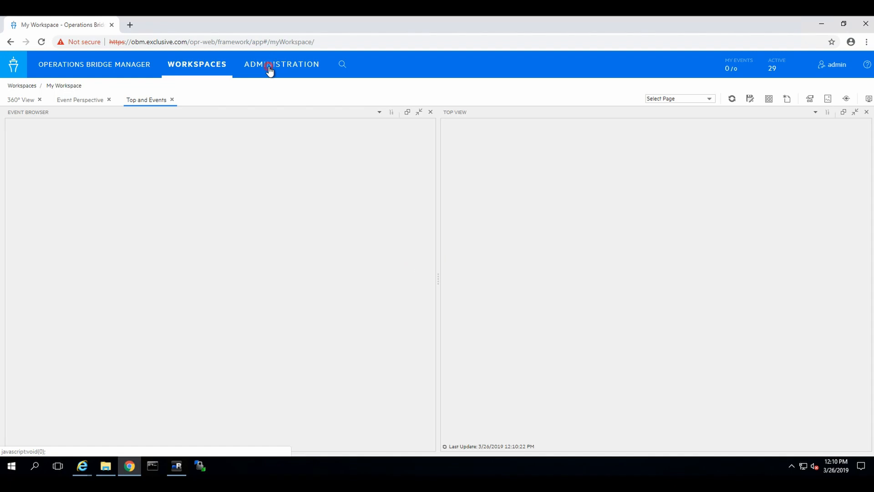
{"action": "left_click", "coordinate": [269, 68]}
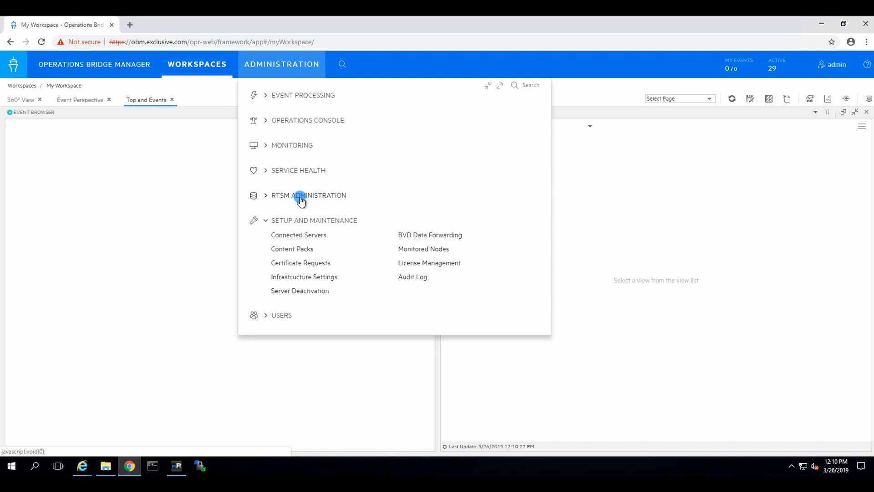
{"action": "left_click", "coordinate": [292, 144]}
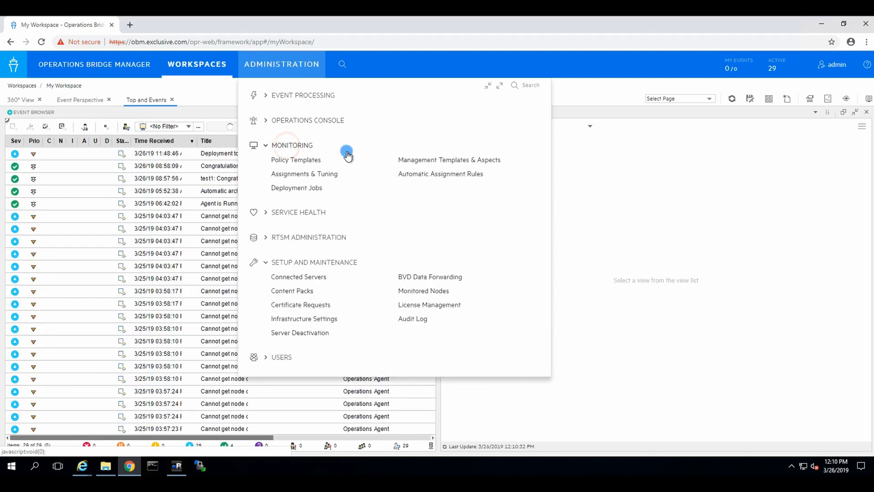
{"action": "left_click", "coordinate": [300, 160]}
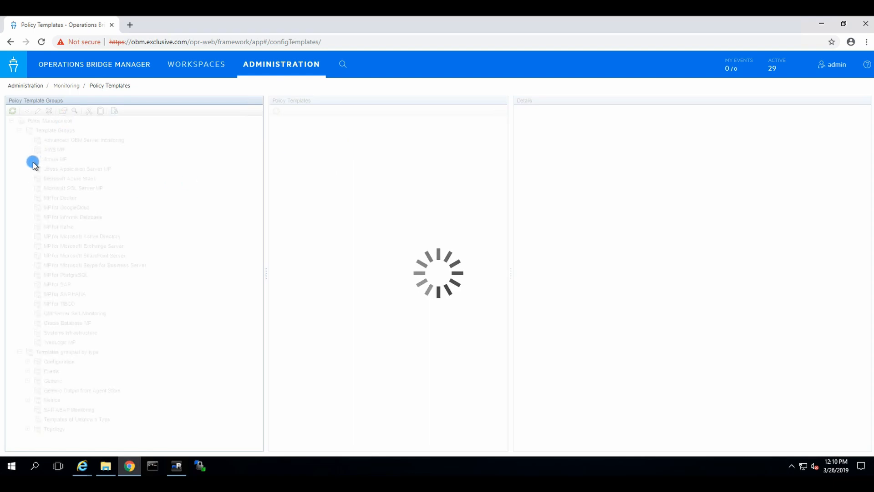
Under Events > Event from REST Web Service, assign and deploy OprEvent to obm, confirming the summary
{"action": "left_click", "coordinate": [30, 372]}
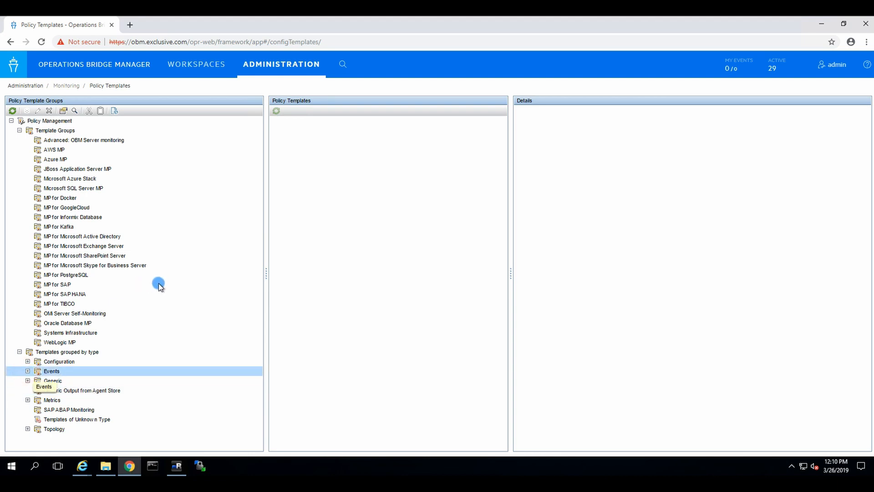
{"action": "scroll", "coordinate": [172, 287], "scroll_direction": "down", "scroll_amount": 3}
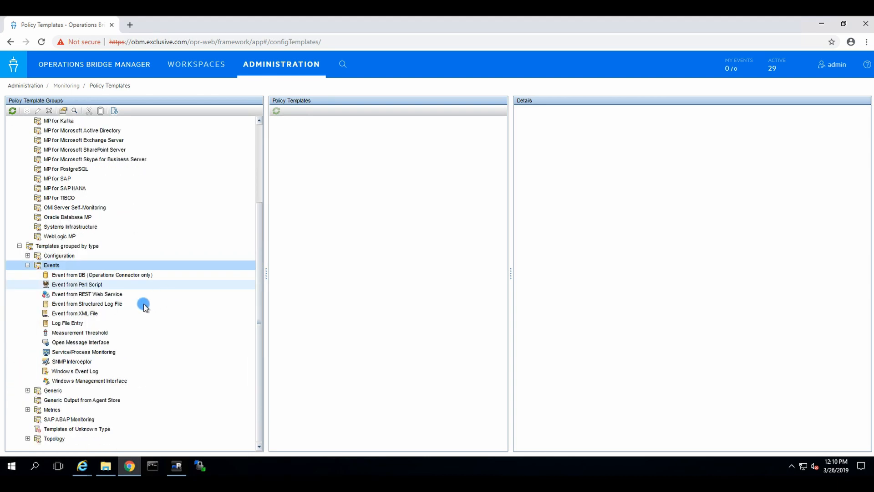
{"action": "left_click", "coordinate": [304, 294]}
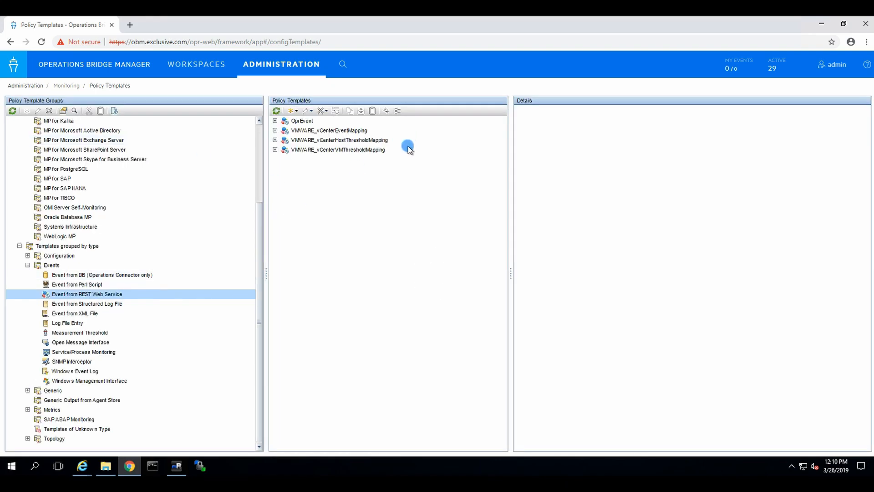
{"action": "left_click", "coordinate": [293, 119]}
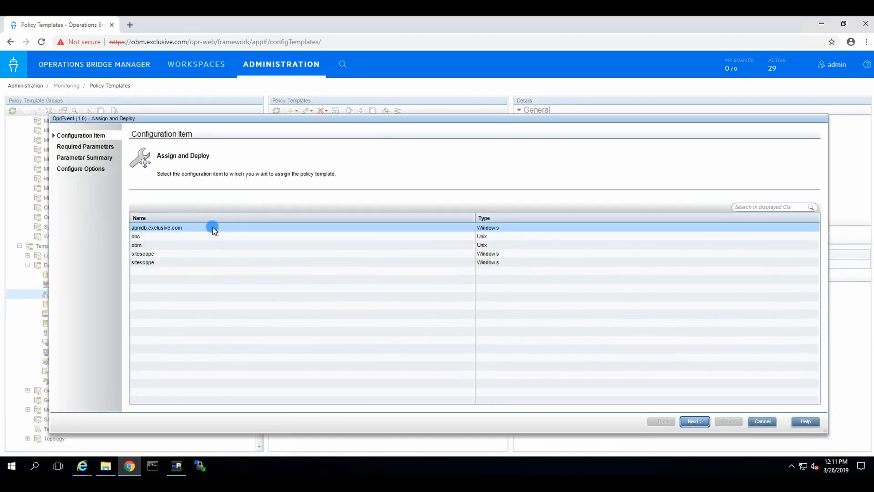
{"action": "left_click", "coordinate": [155, 247]}
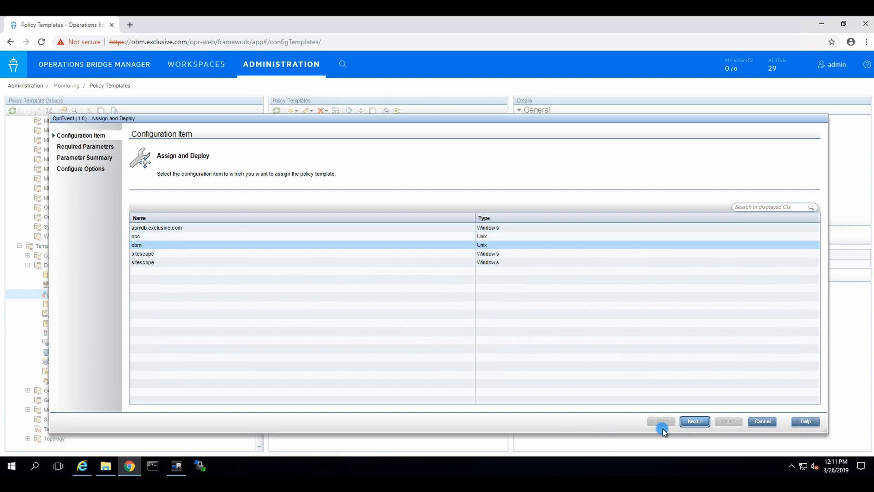
{"action": "left_click", "coordinate": [694, 421]}
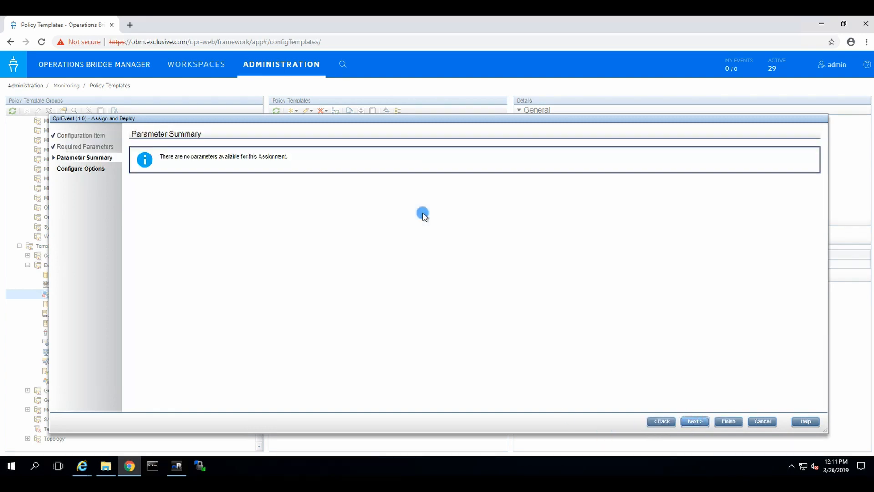
{"action": "left_click", "coordinate": [695, 422]}
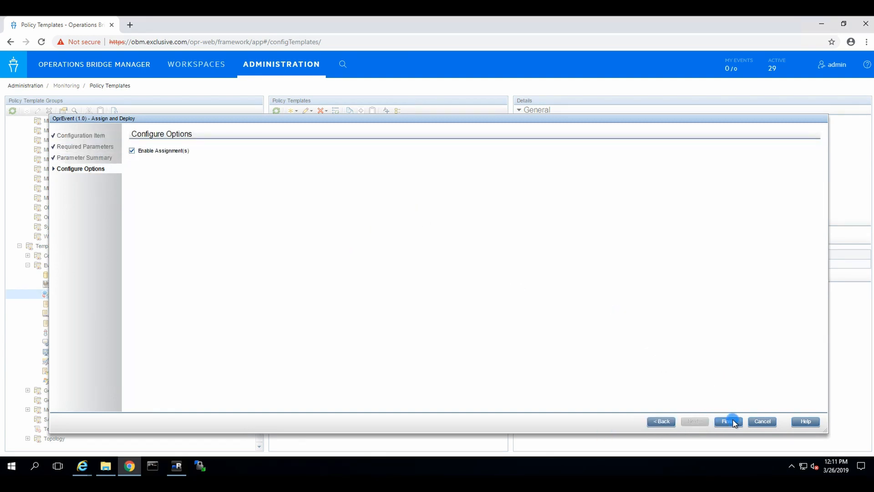
{"action": "left_click", "coordinate": [728, 421]}
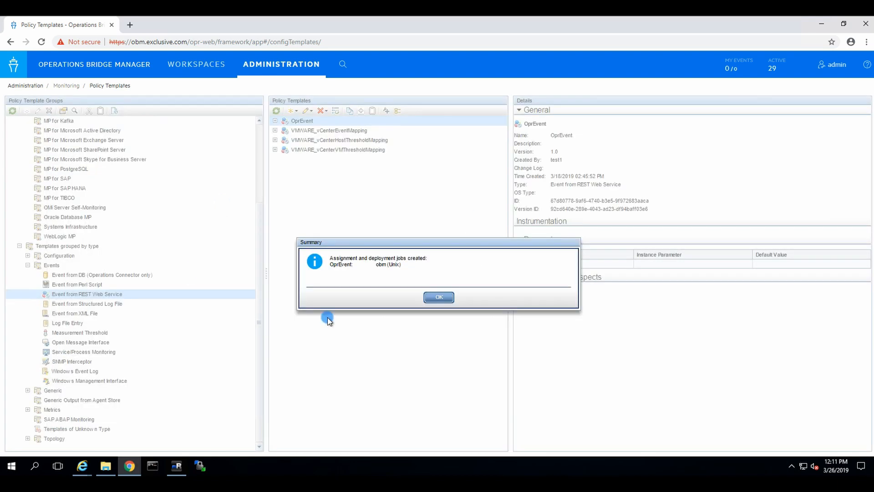
{"action": "left_click", "coordinate": [439, 297]}
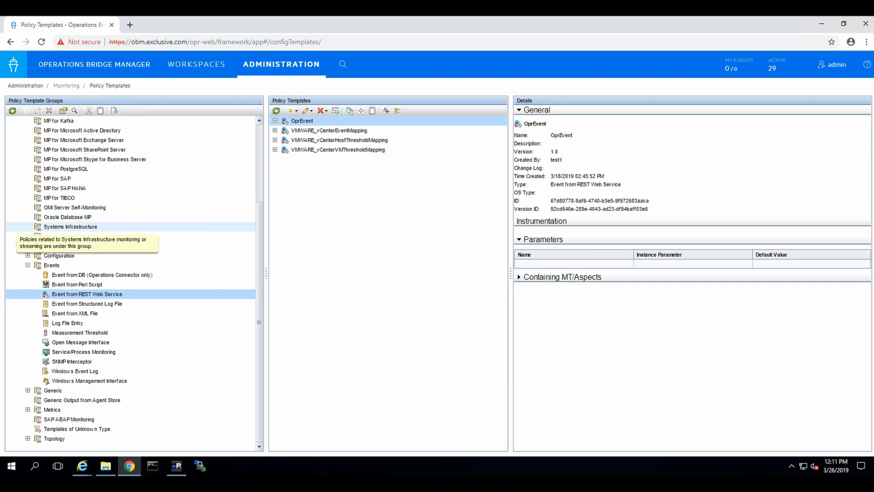
Switch to the apm remote session's JMX console browser and go back a page
{"action": "left_click", "coordinate": [178, 469]}
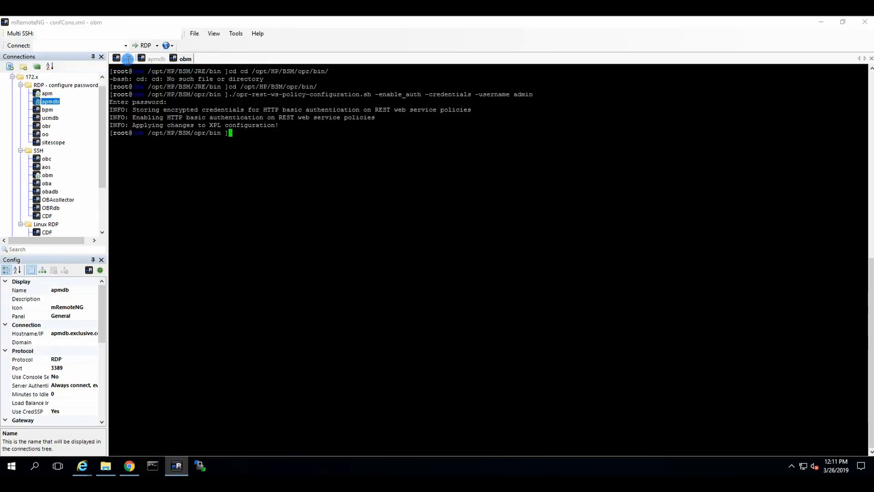
{"action": "left_click", "coordinate": [127, 59]}
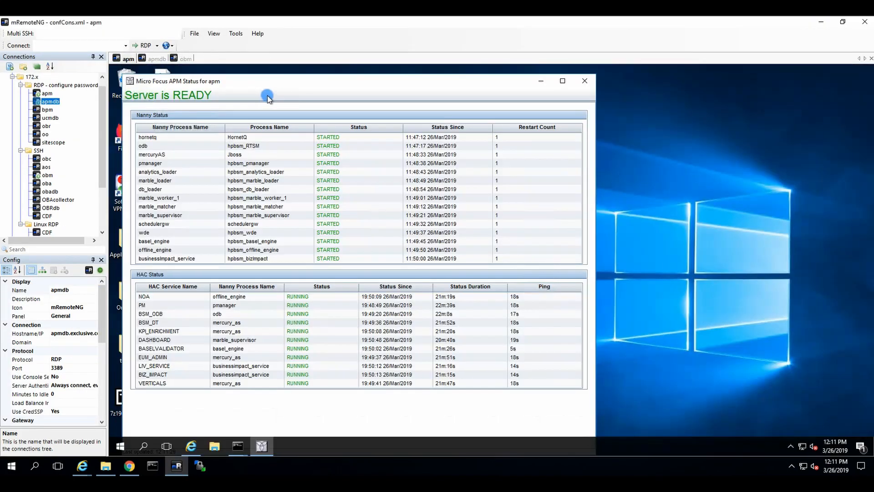
{"action": "left_click", "coordinate": [321, 346]}
{"action": "left_click", "coordinate": [191, 446]}
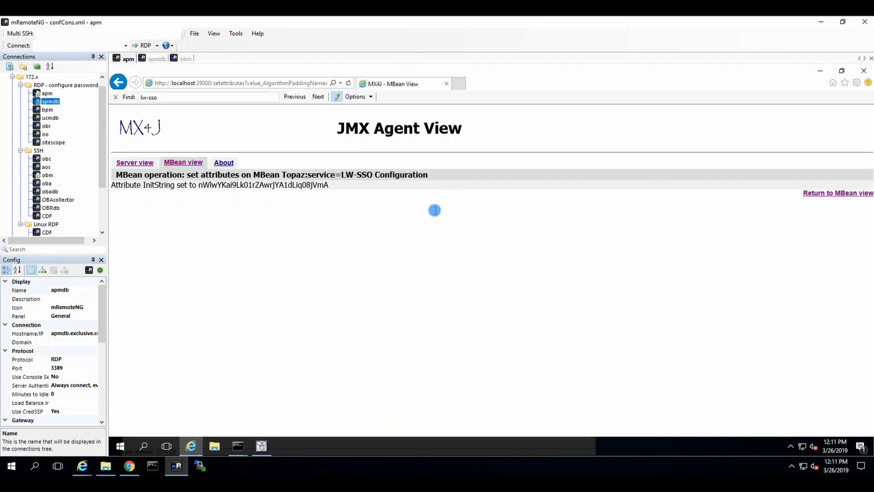
{"action": "left_click", "coordinate": [335, 238]}
{"action": "key", "text": "BackSpace"}
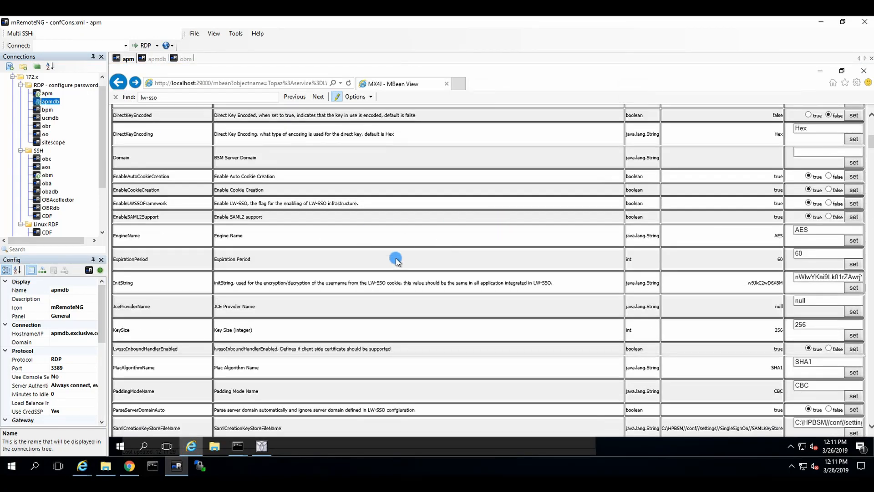
Open the server view, search for OMi-Integration, and open its Settings MBean
{"action": "scroll", "coordinate": [446, 253], "scroll_direction": "up", "scroll_amount": 7}
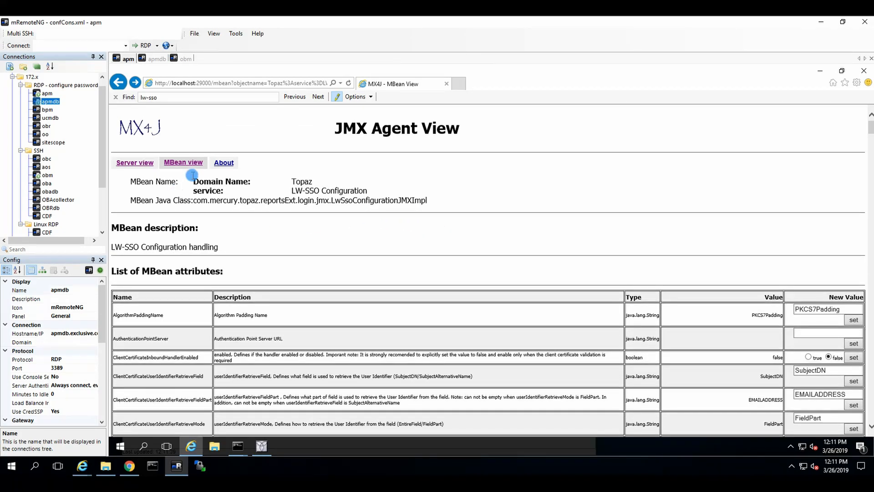
{"action": "left_click", "coordinate": [132, 163]}
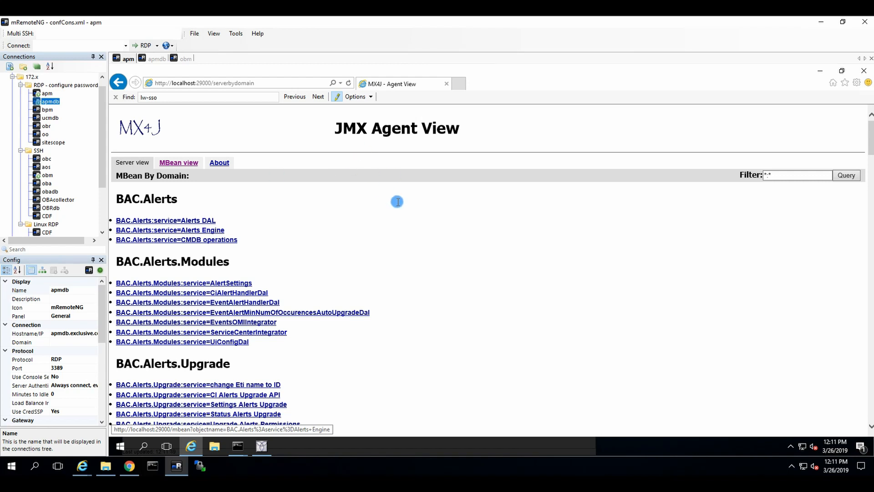
{"action": "key", "text": "ctrl+f"}
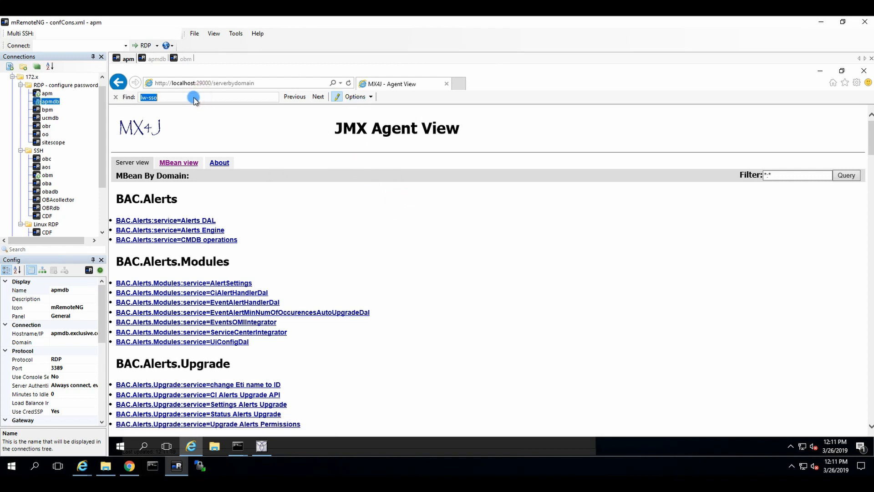
{"action": "key", "text": "Return"}
{"action": "type", "text": "OMi-integration:service=Settings"}
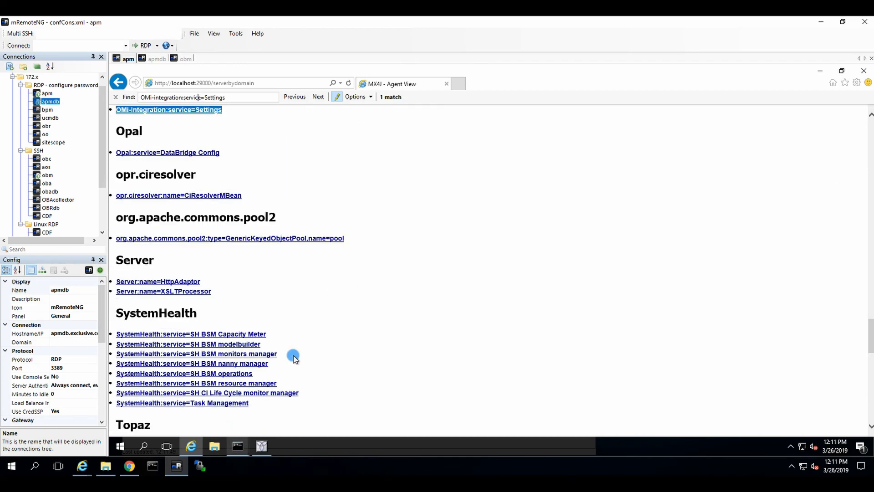
{"action": "left_click", "coordinate": [187, 107]}
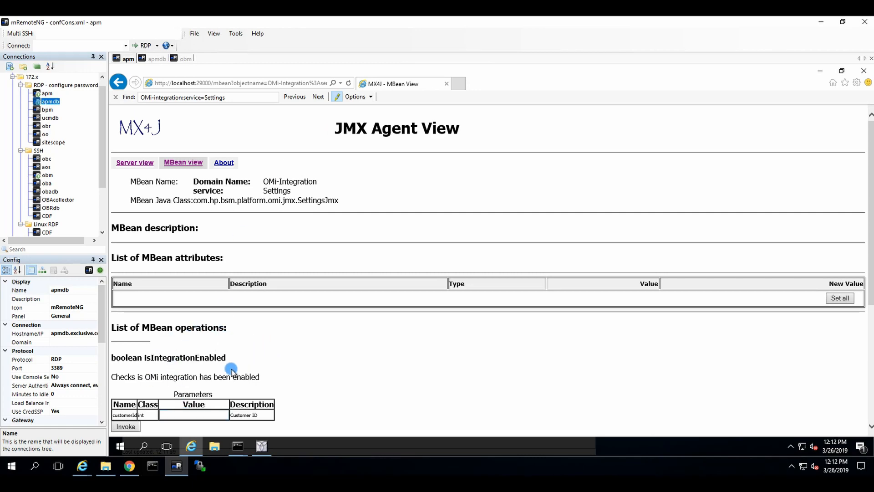
Invoke isIntegrationEnabled with customerId 1 to confirm OMi integration is enabled
{"action": "scroll", "coordinate": [214, 383], "scroll_direction": "down", "scroll_amount": 1}
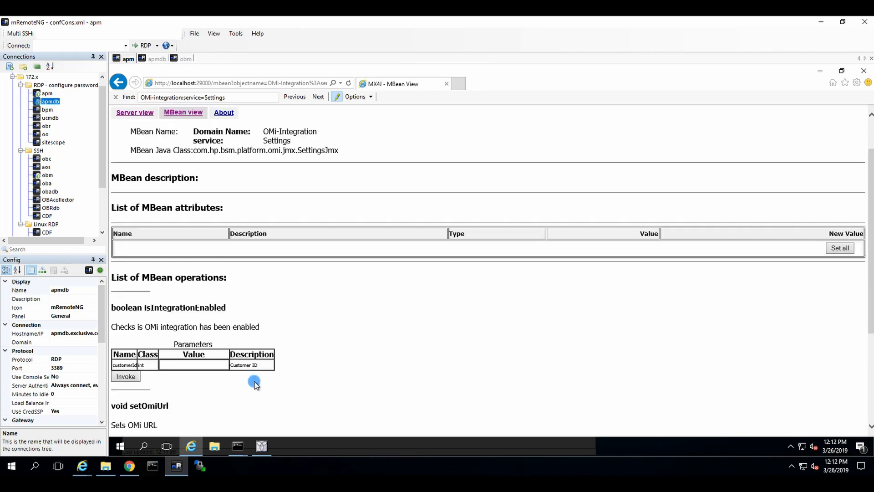
{"action": "left_click", "coordinate": [194, 364]}
{"action": "type", "text": "1"}
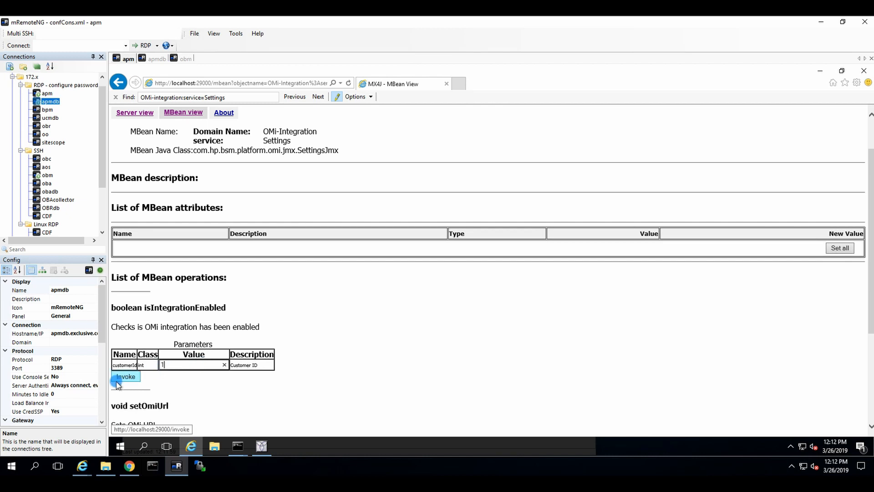
{"action": "left_click", "coordinate": [126, 377]}
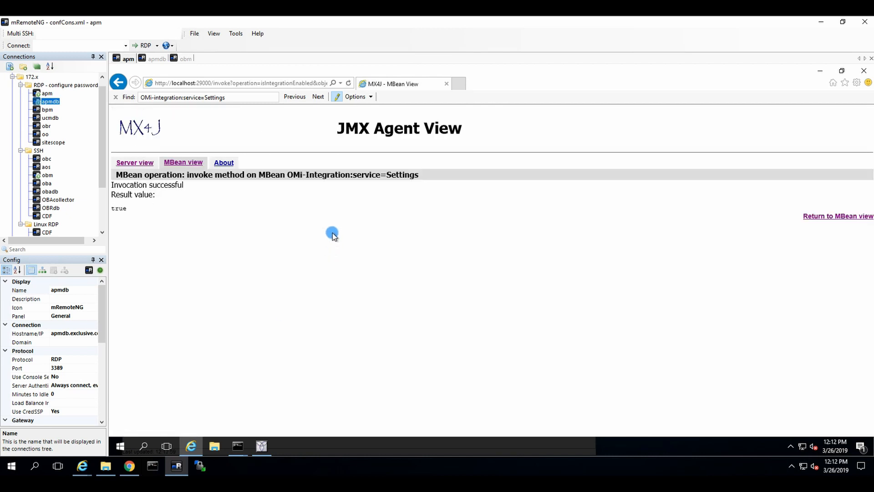
{"action": "key", "text": "alt+Left"}
Invoke getOmiUrl with customerId 1 and select the returned /bsmc/rest/events/OprEvent URL
{"action": "scroll", "coordinate": [331, 264], "scroll_direction": "down", "scroll_amount": 3}
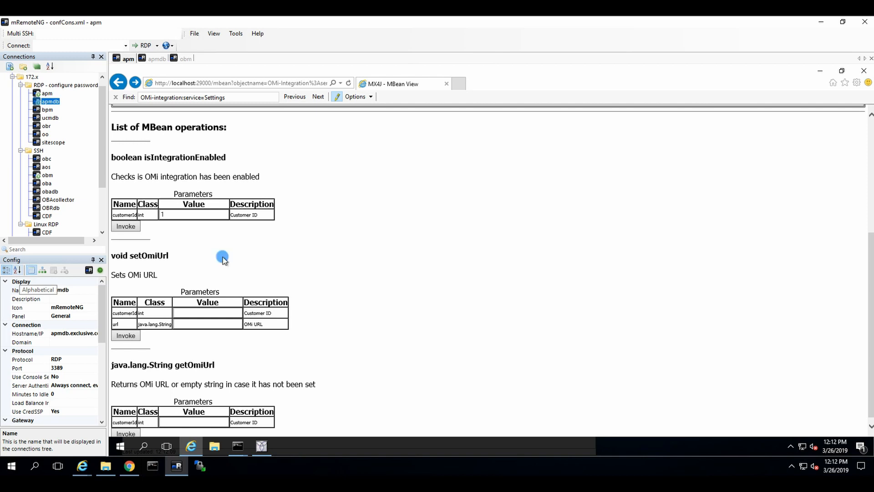
{"action": "scroll", "coordinate": [300, 257], "scroll_direction": "down", "scroll_amount": 1}
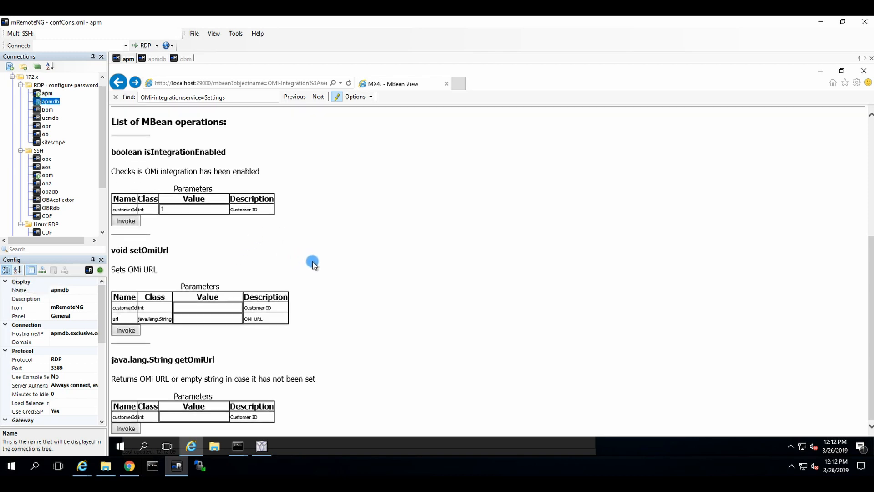
{"action": "left_click", "coordinate": [177, 419]}
{"action": "type", "text": "1"}
{"action": "left_click", "coordinate": [125, 429]}
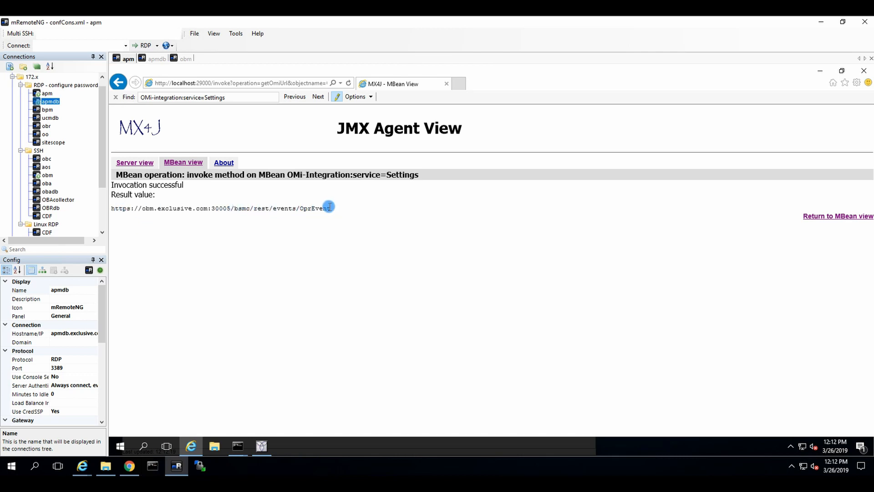
{"action": "left_click_drag", "start_coordinate": [331, 208], "coordinate": [111, 207]}
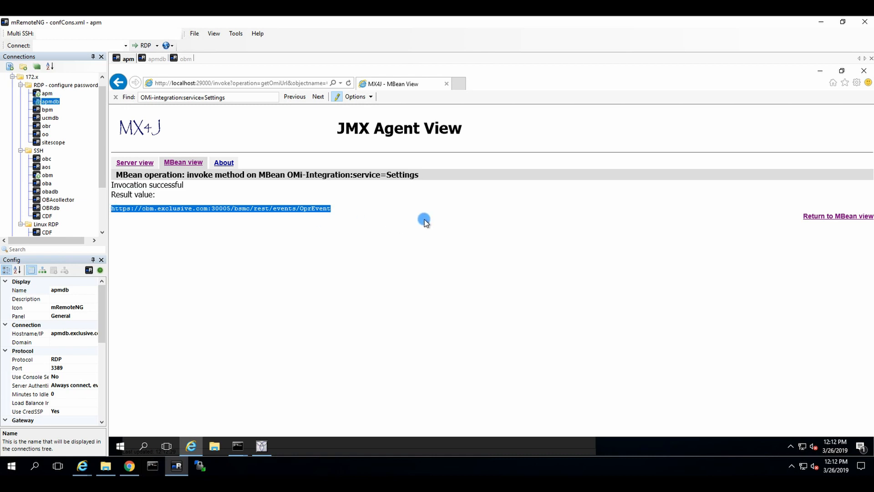
{"action": "left_click", "coordinate": [483, 224]}
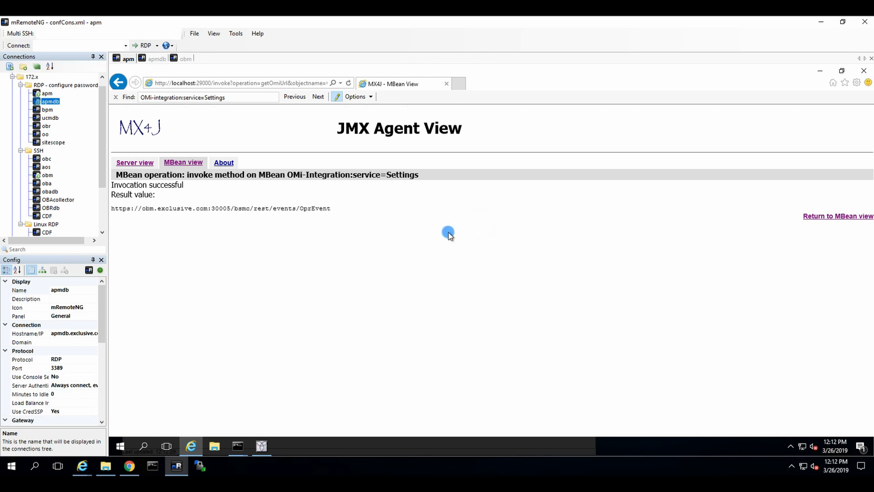
{"action": "left_click_drag", "start_coordinate": [347, 212], "coordinate": [112, 208]}
{"action": "left_click", "coordinate": [299, 211]}
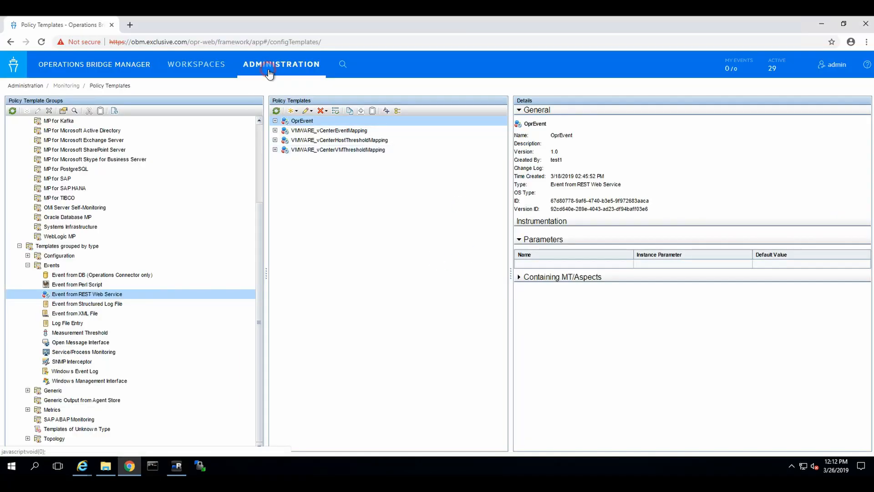
Go to Administration > Service Health > KPI Assignments in Operations Bridge Manager
{"action": "left_click", "coordinate": [270, 73]}
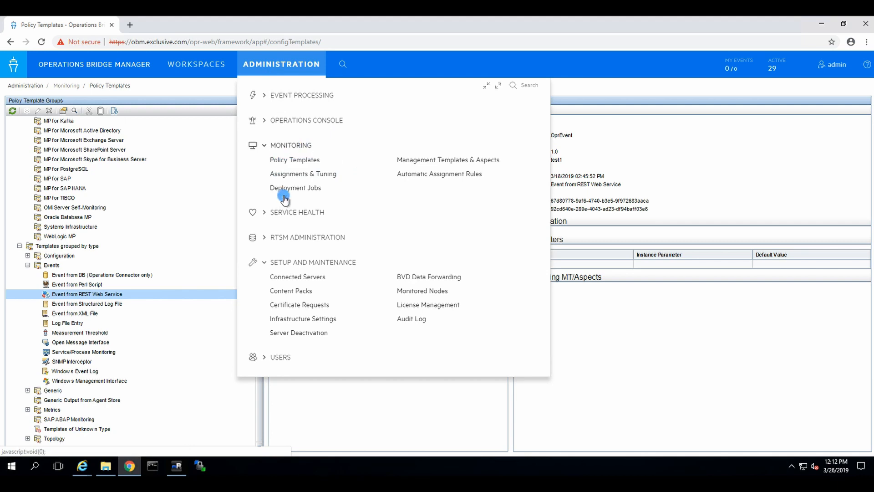
{"action": "left_click", "coordinate": [263, 212]}
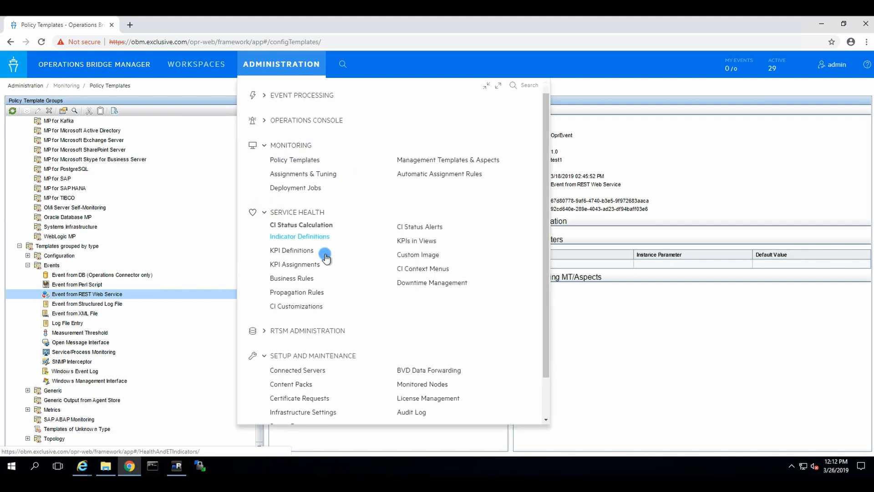
{"action": "left_click", "coordinate": [308, 267]}
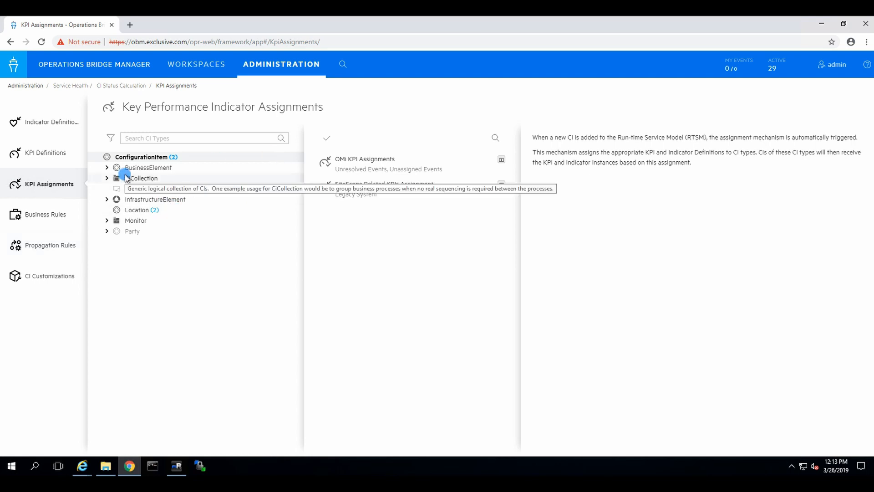
Pause the BPM Business Application KPI Assignments for BusinessApplication under BusinessElement, making them Inactive
{"action": "left_click", "coordinate": [107, 200]}
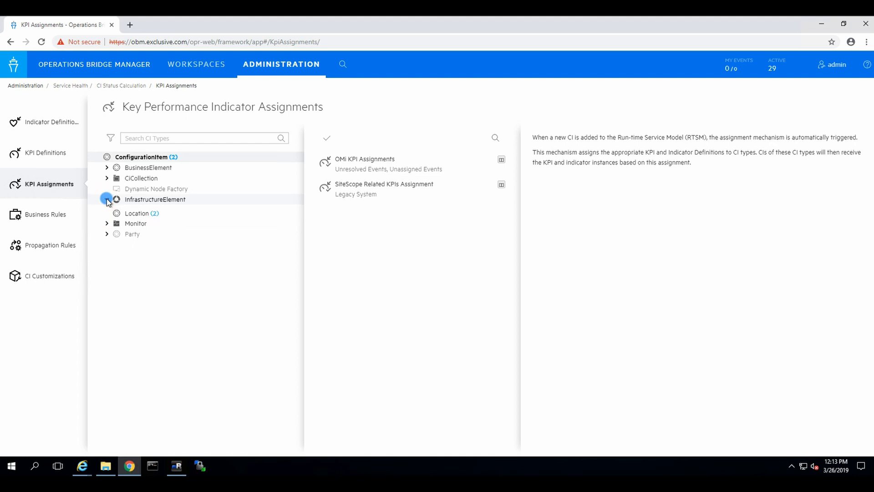
{"action": "left_click", "coordinate": [107, 167]}
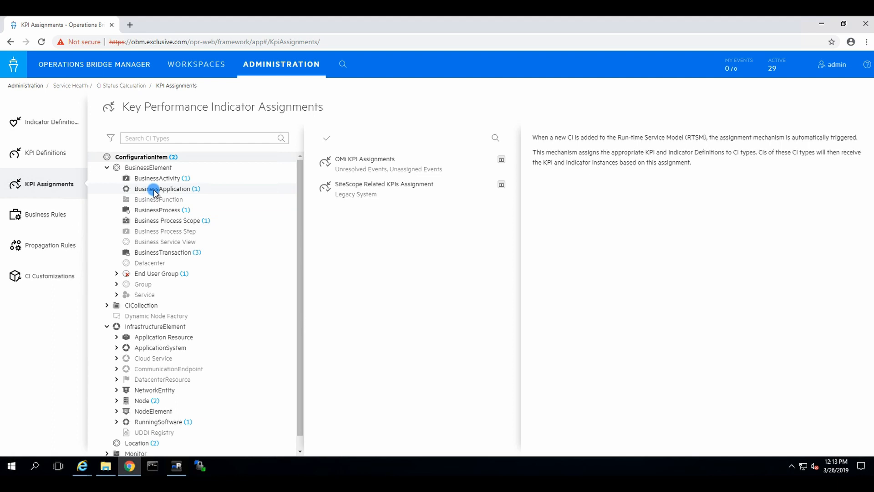
{"action": "left_click", "coordinate": [156, 190]}
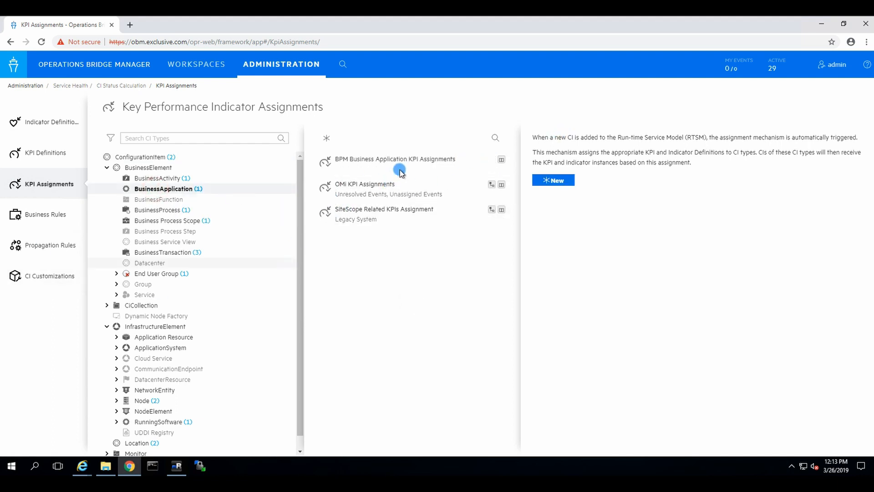
{"action": "left_click", "coordinate": [415, 159]}
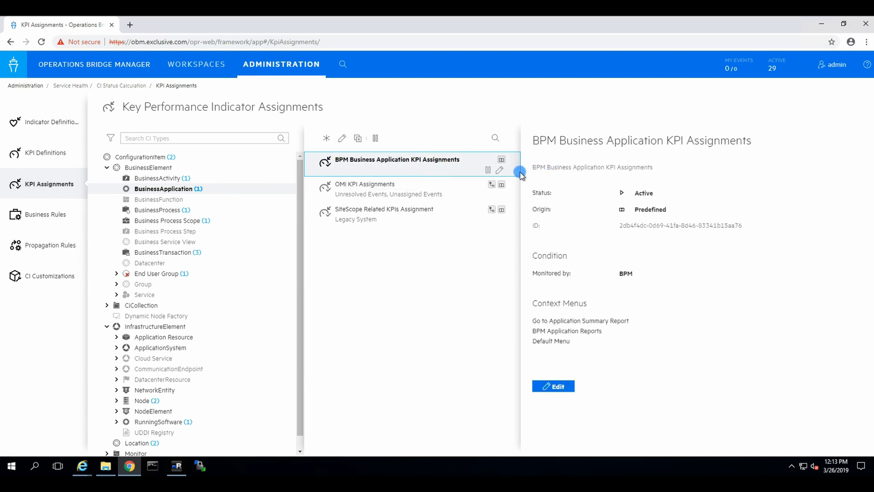
{"action": "left_click", "coordinate": [488, 171]}
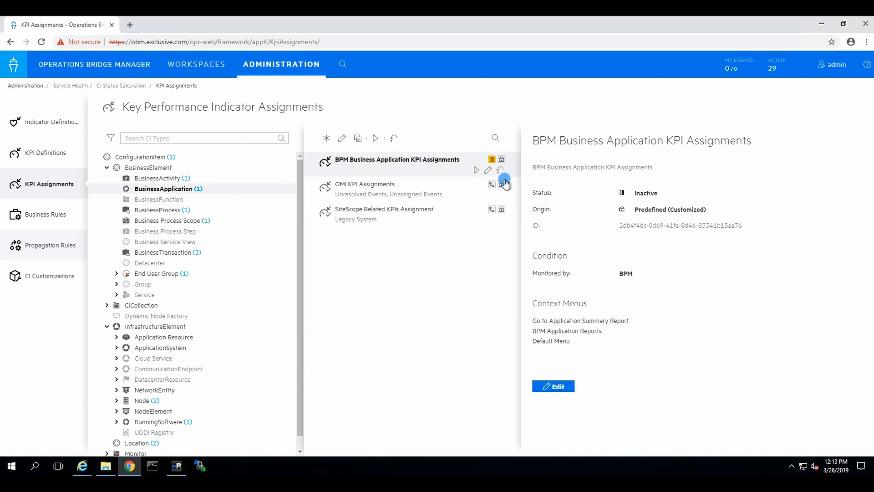
{"action": "left_click", "coordinate": [430, 311]}
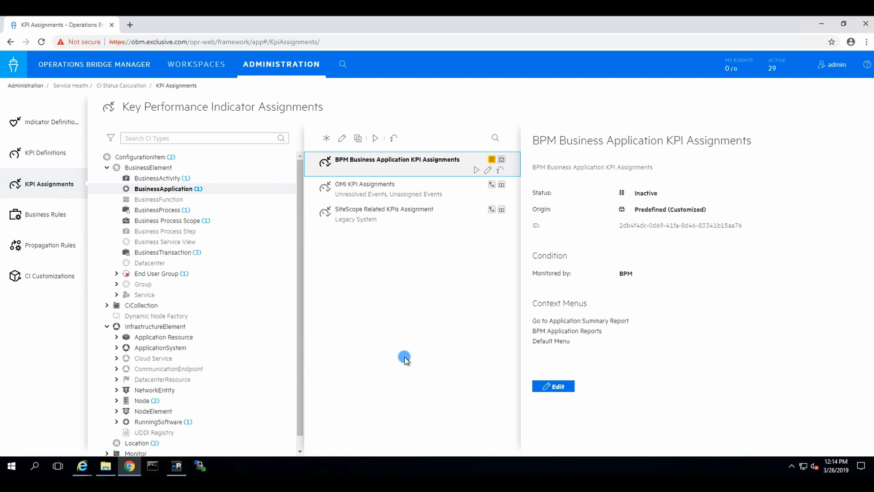
Switch to the APM window, check its Connected Servers page, and go to Admin > RTSM Administration
{"action": "left_click", "coordinate": [82, 465]}
{"action": "left_click", "coordinate": [169, 430]}
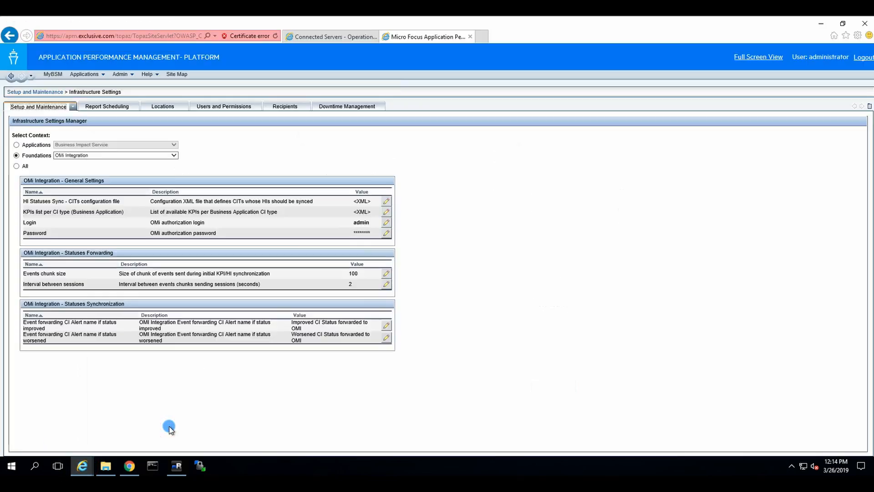
{"action": "left_click", "coordinate": [333, 37]}
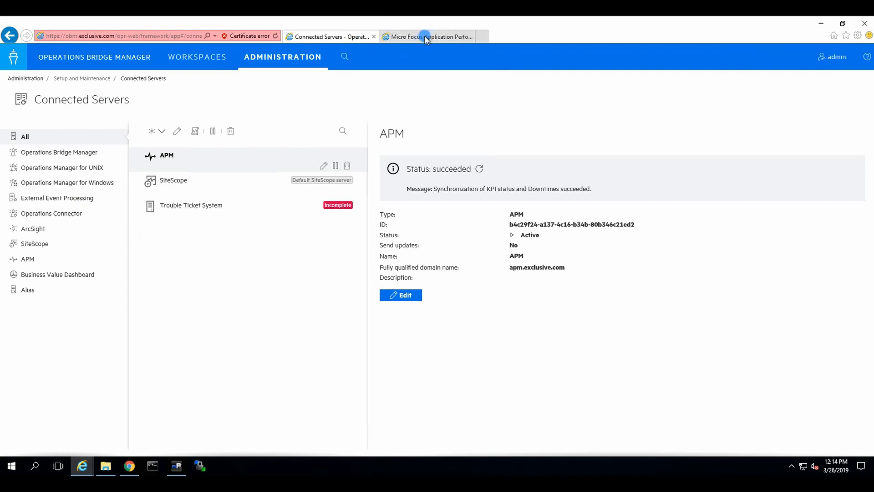
{"action": "left_click", "coordinate": [428, 37]}
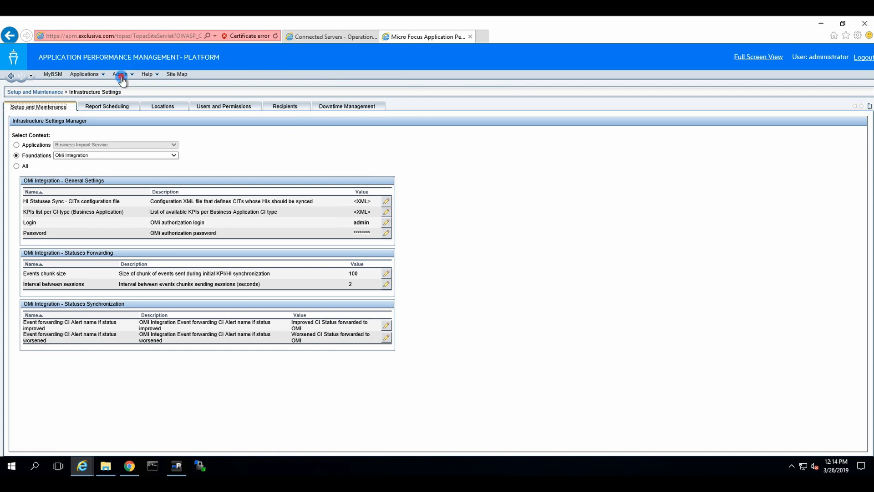
{"action": "left_click", "coordinate": [124, 75]}
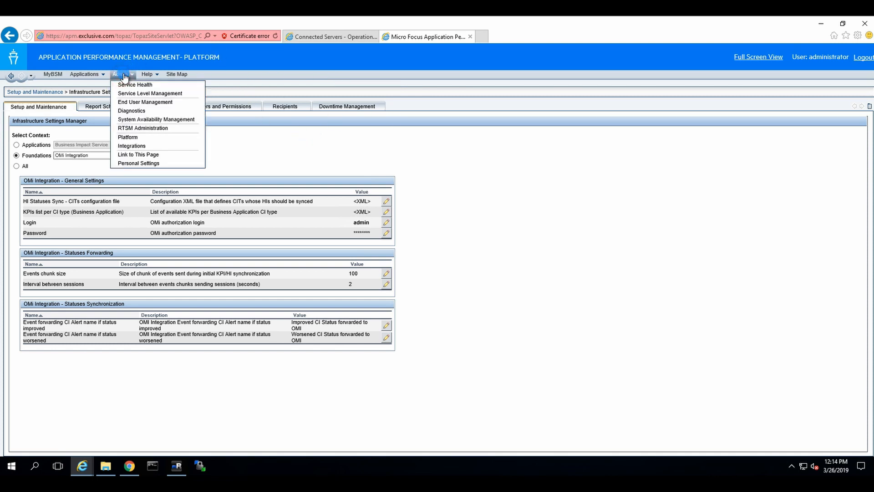
{"action": "left_click", "coordinate": [153, 128]}
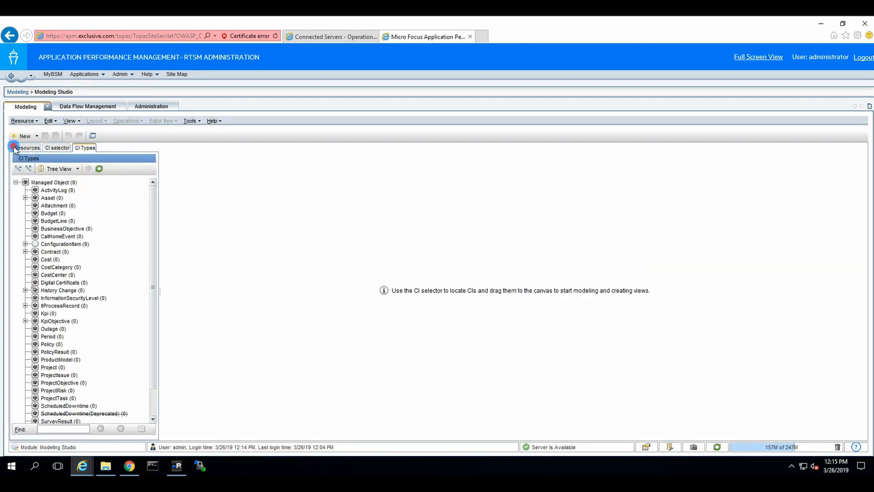
Switch the resource tree between Views and Queries, trying and clearing searches for 'eu' and 'eum'
{"action": "left_click", "coordinate": [13, 148]}
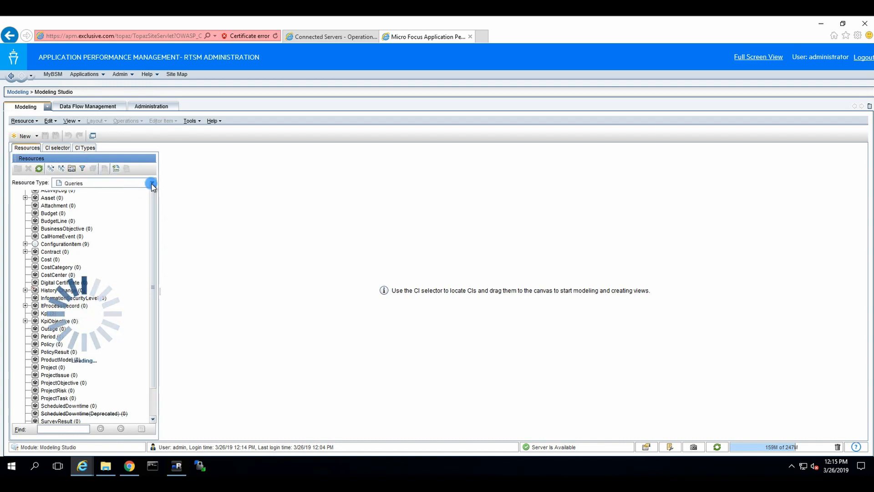
{"action": "left_click", "coordinate": [153, 183]}
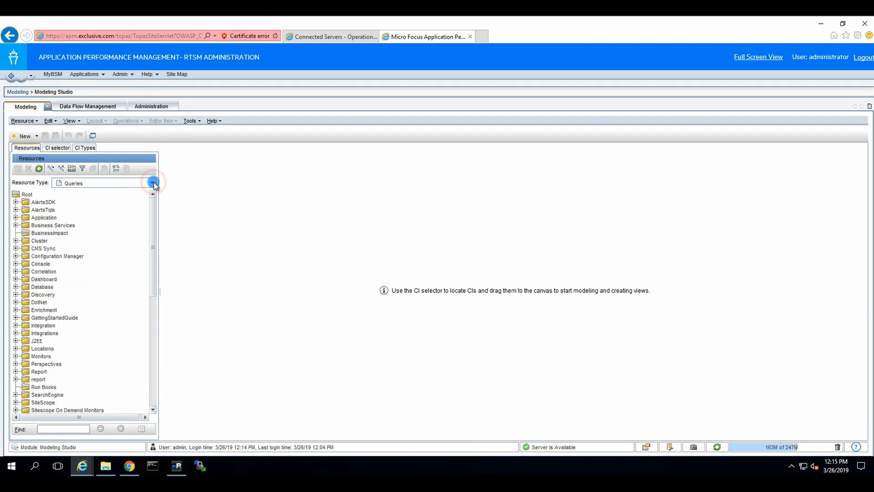
{"action": "left_click", "coordinate": [69, 199]}
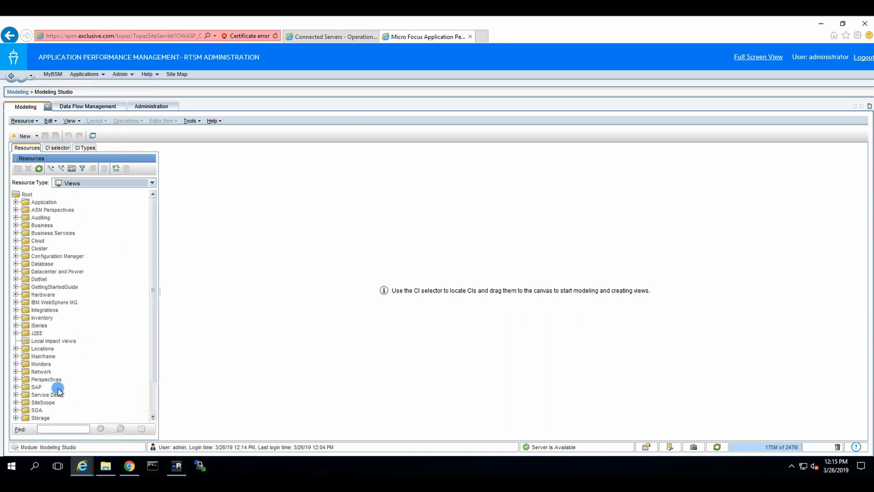
{"action": "left_click", "coordinate": [52, 427]}
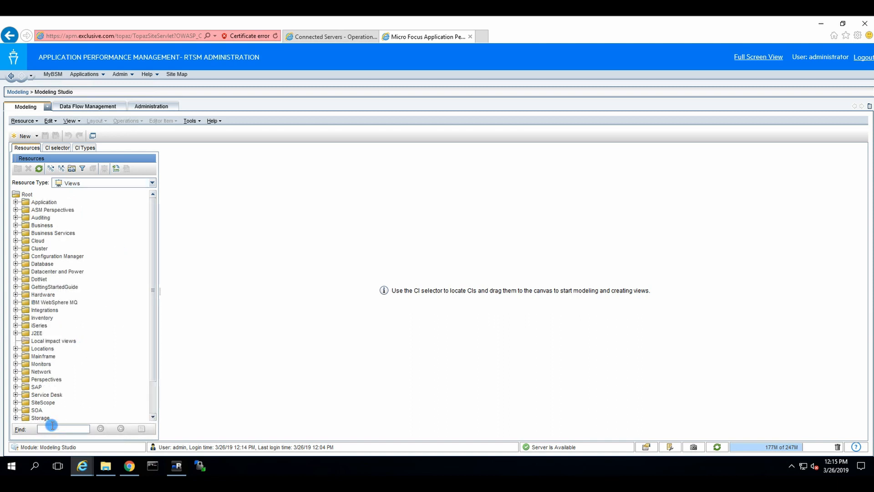
{"action": "type", "text": "eum"}
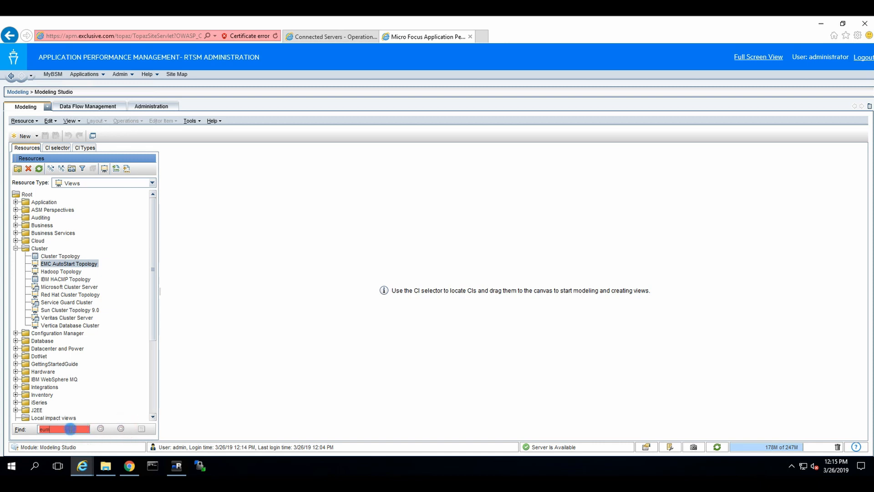
{"action": "left_click_drag", "start_coordinate": [71, 429], "coordinate": [0, 433]}
{"action": "key", "text": "BackSpace"}
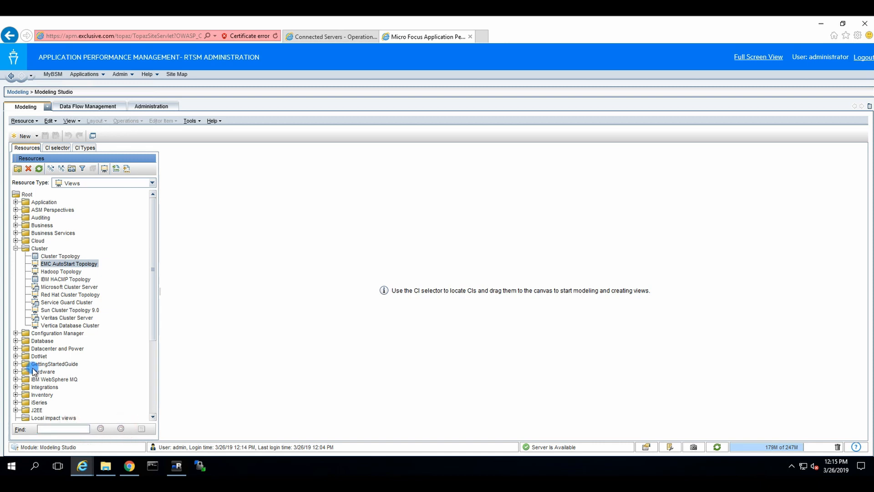
{"action": "left_click", "coordinate": [17, 248]}
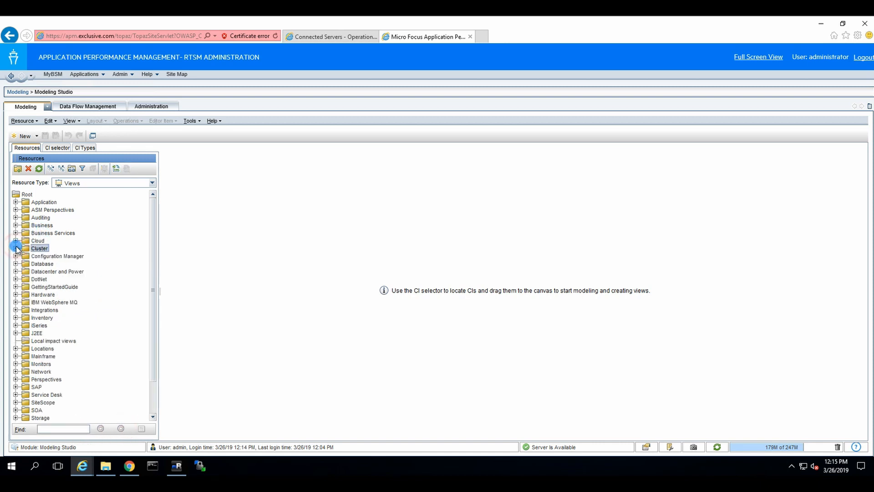
{"action": "left_click", "coordinate": [151, 183]}
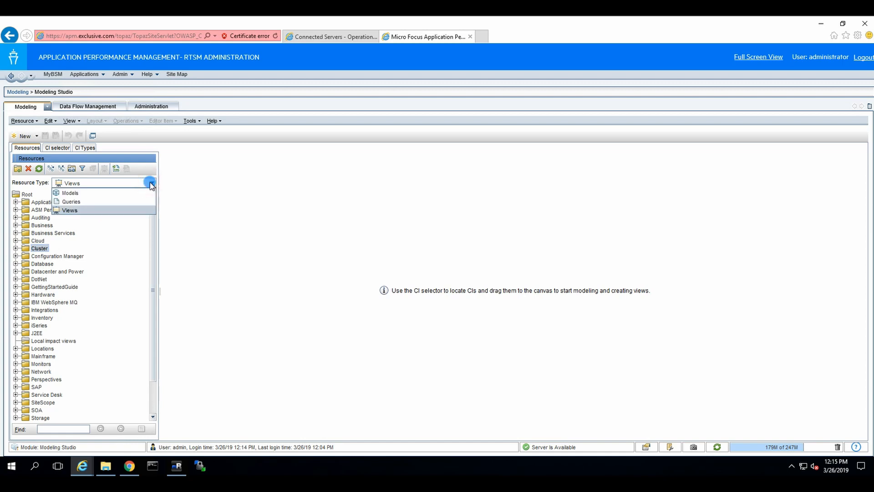
{"action": "left_click", "coordinate": [73, 194]}
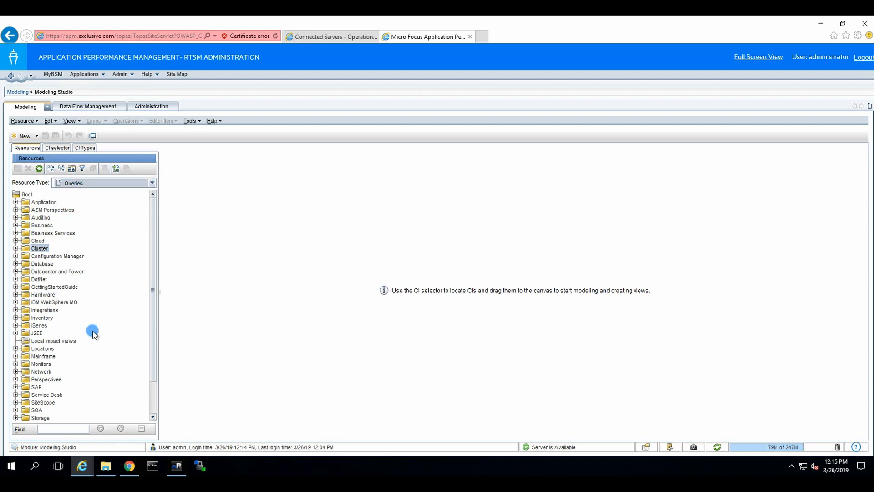
{"action": "left_click", "coordinate": [54, 429]}
{"action": "type", "text": "e"}
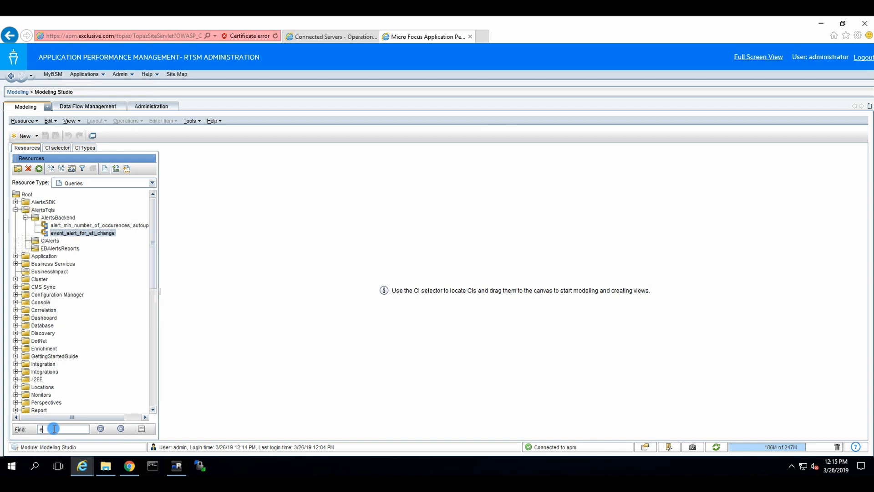
{"action": "type", "text": "um"}
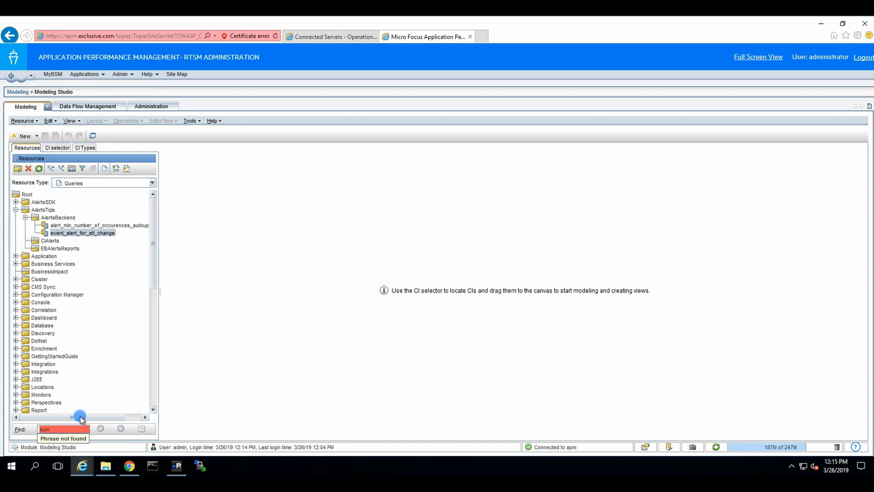
{"action": "left_click_drag", "start_coordinate": [54, 428], "coordinate": [13, 432]}
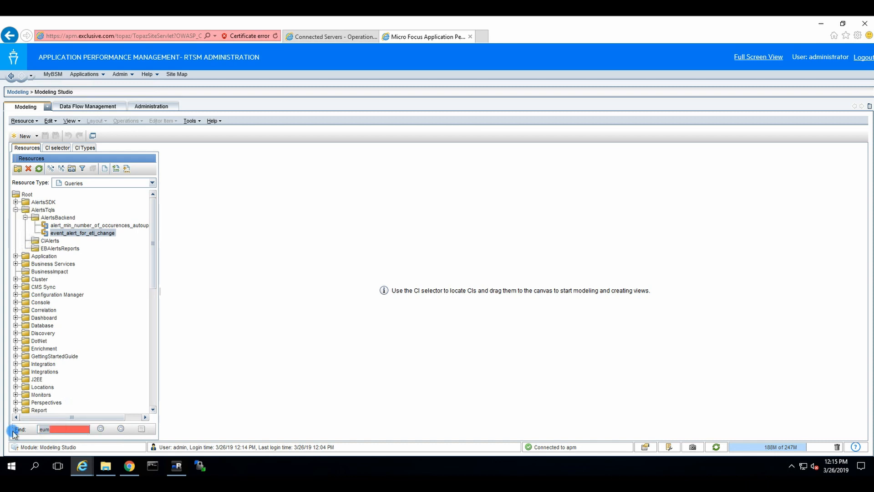
{"action": "key", "text": "BackSpace"}
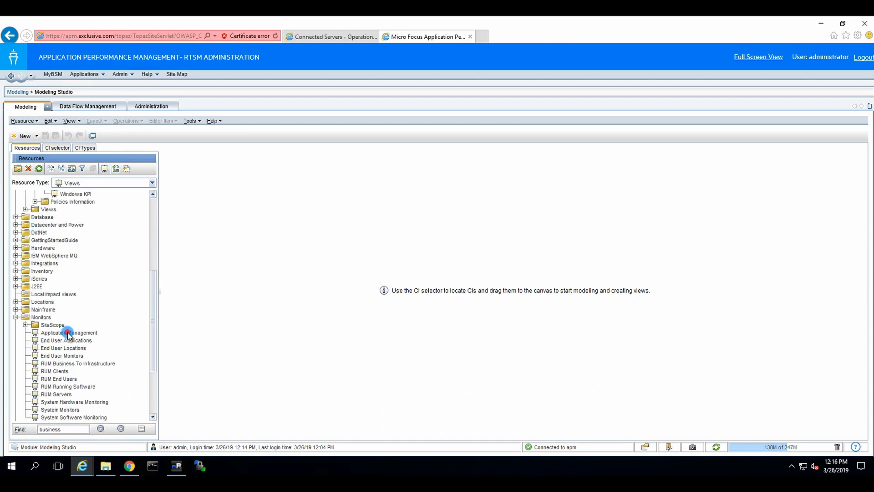
Open the Application Management view and inspect its BusinessTransaction, BusinessTransactionFlow and BusinessApplication hierarchy levels
{"action": "double_click", "coordinate": [68, 333]}
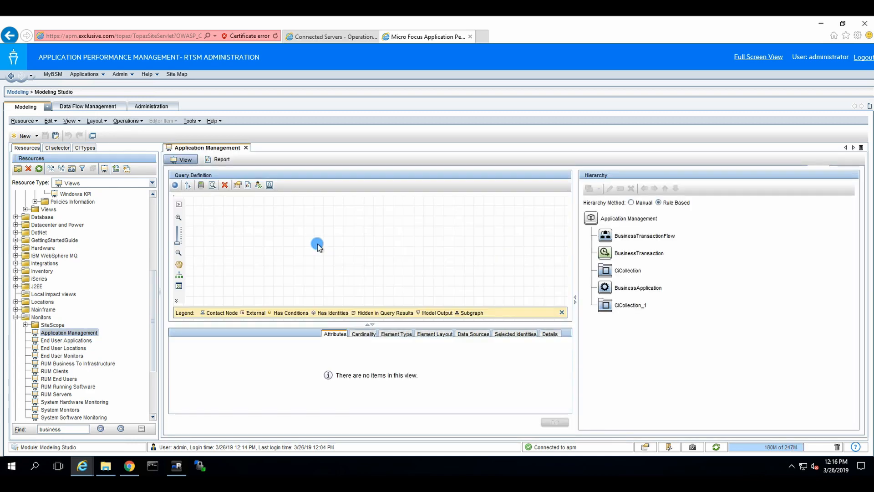
{"action": "left_click_drag", "start_coordinate": [385, 325], "coordinate": [383, 394]}
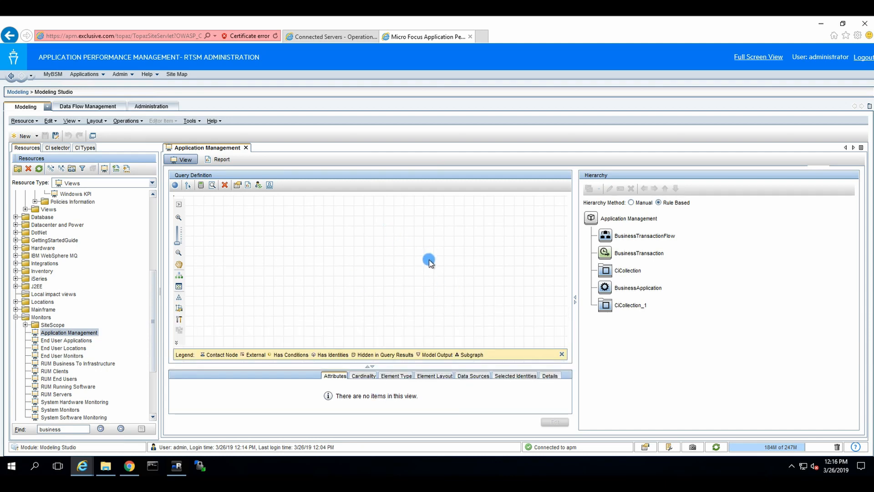
{"action": "left_click", "coordinate": [640, 219]}
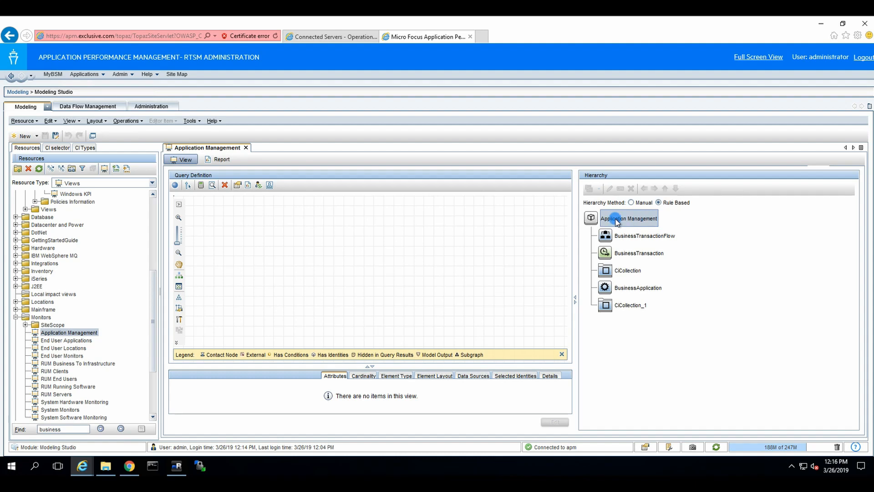
{"action": "left_click", "coordinate": [638, 256]}
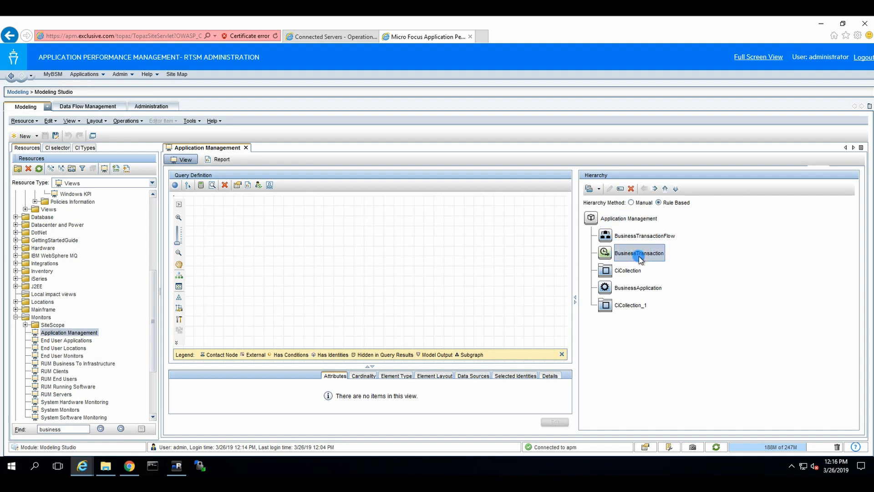
{"action": "left_click", "coordinate": [385, 264]}
{"action": "left_click", "coordinate": [633, 238]}
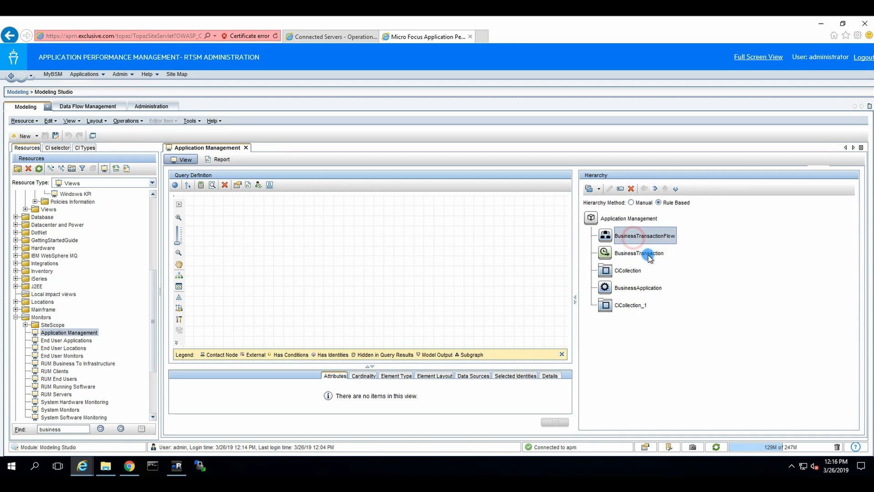
{"action": "left_click", "coordinate": [650, 256]}
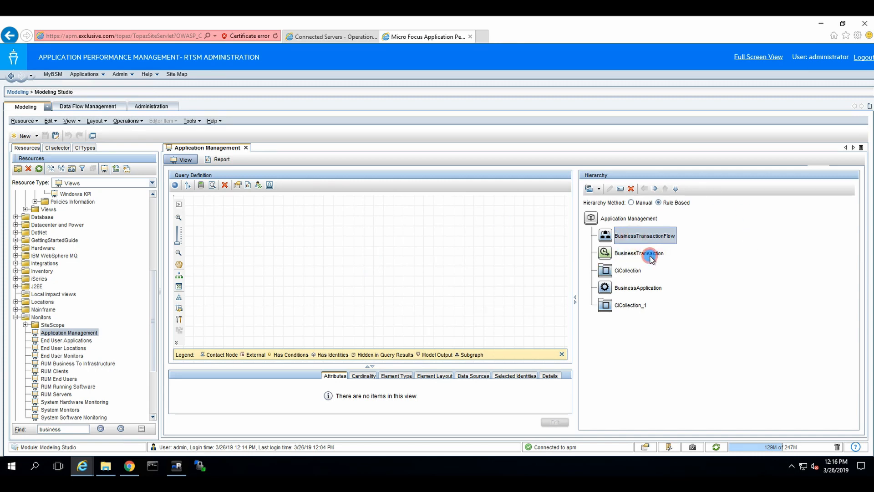
{"action": "left_click", "coordinate": [654, 233]}
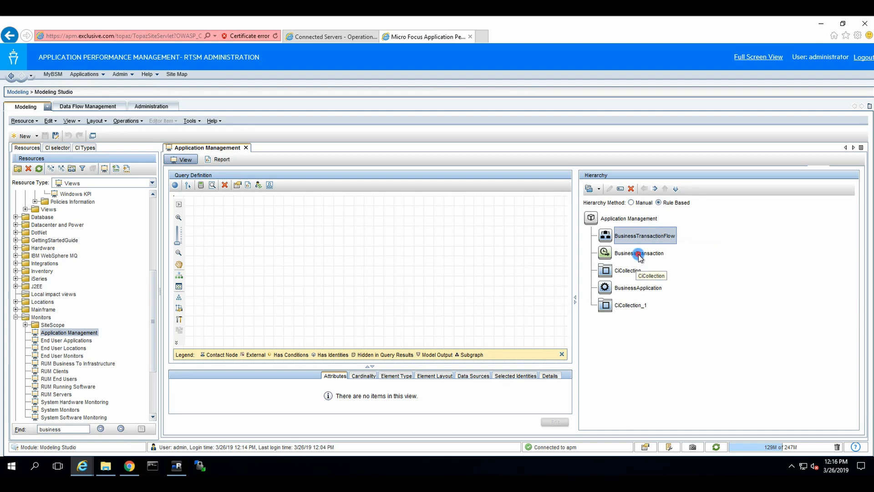
{"action": "left_click", "coordinate": [638, 255]}
{"action": "left_click", "coordinate": [642, 236]}
{"action": "left_click", "coordinate": [646, 254]}
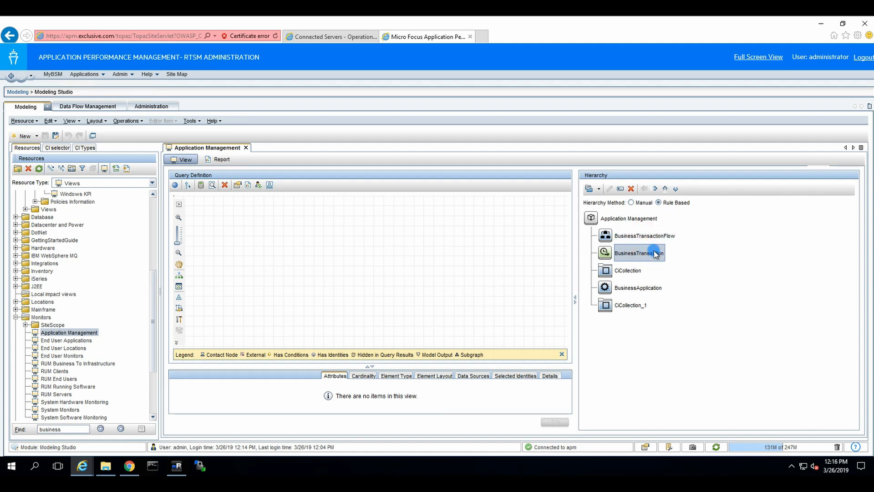
{"action": "left_click", "coordinate": [650, 292]}
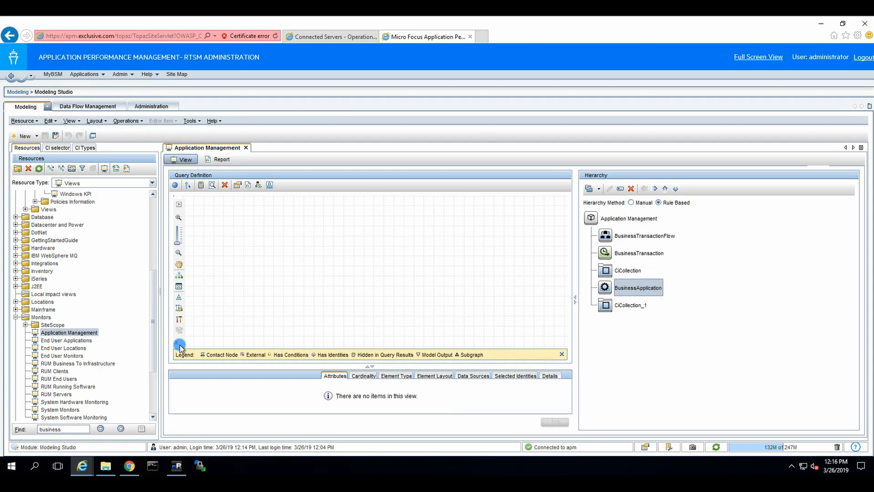
Reopen Application Management after toggling End User Applications, then marquee-select the whole query graph
{"action": "double_click", "coordinate": [79, 340]}
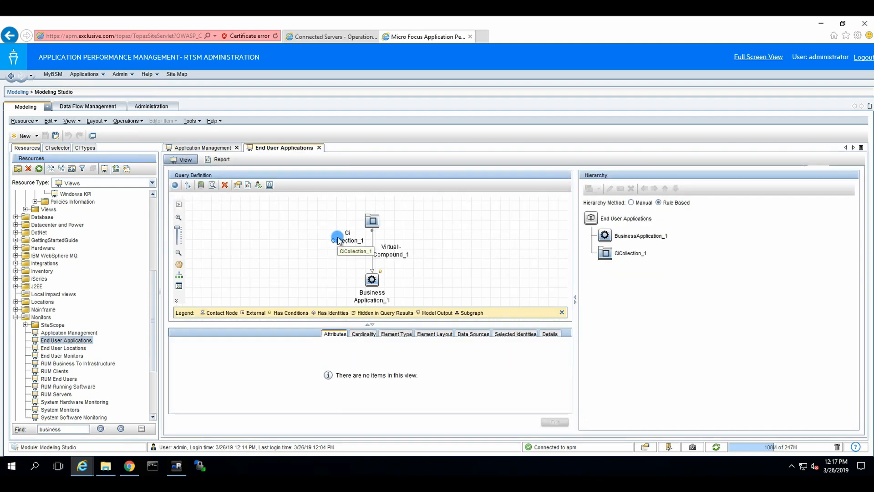
{"action": "left_click", "coordinate": [320, 148]}
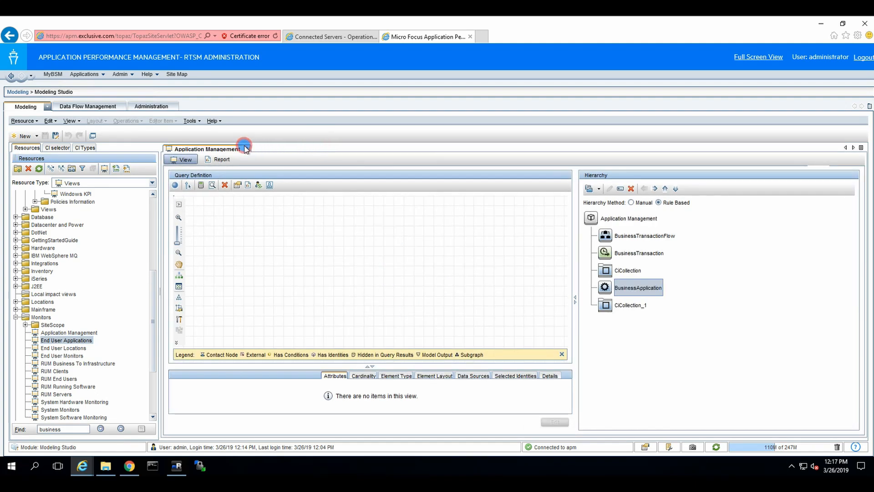
{"action": "left_click", "coordinate": [246, 149]}
{"action": "double_click", "coordinate": [65, 334]}
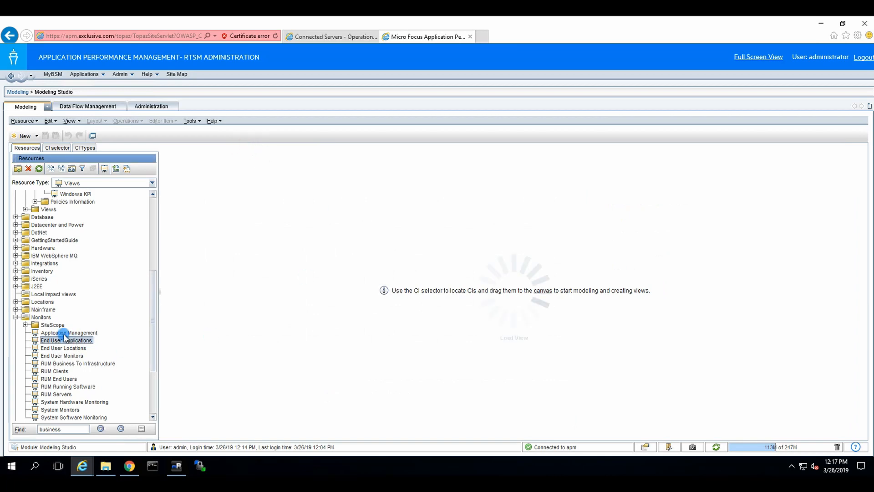
{"action": "double_click", "coordinate": [62, 332]}
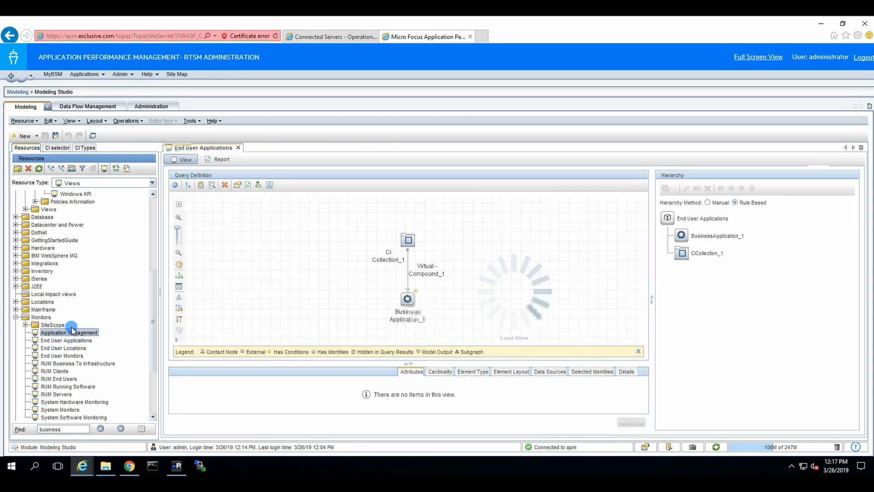
{"action": "left_click", "coordinate": [231, 148]}
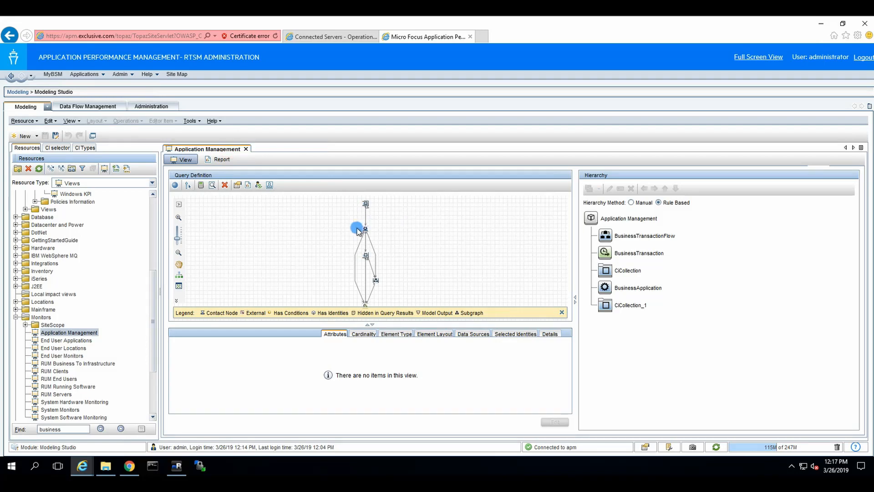
{"action": "left_click", "coordinate": [331, 225]}
{"action": "left_click_drag", "start_coordinate": [341, 196], "coordinate": [421, 334]}
{"action": "scroll", "coordinate": [452, 264], "scroll_direction": "up", "scroll_amount": 3}
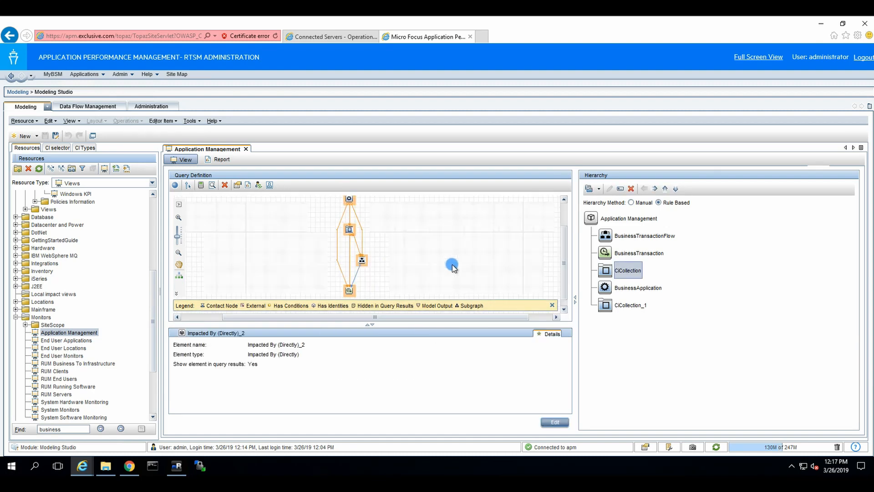
{"action": "scroll", "coordinate": [510, 250], "scroll_direction": "down", "scroll_amount": 3}
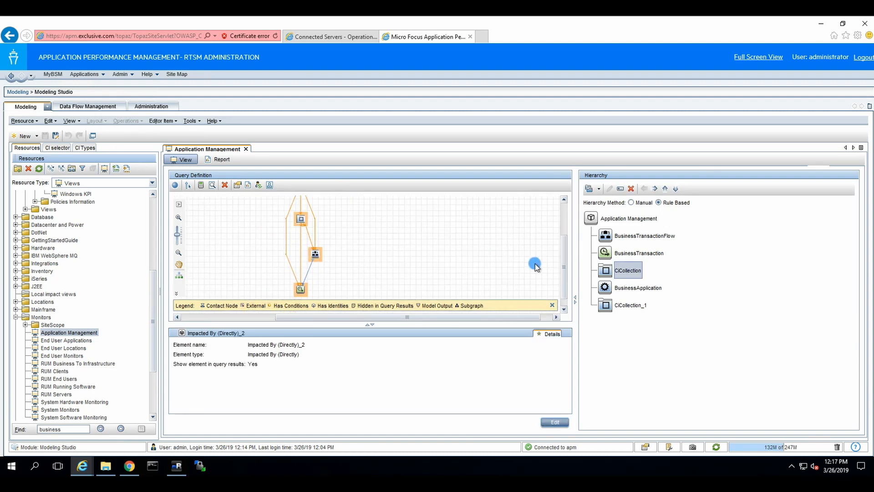
{"action": "left_click_drag", "start_coordinate": [570, 269], "coordinate": [552, 228]}
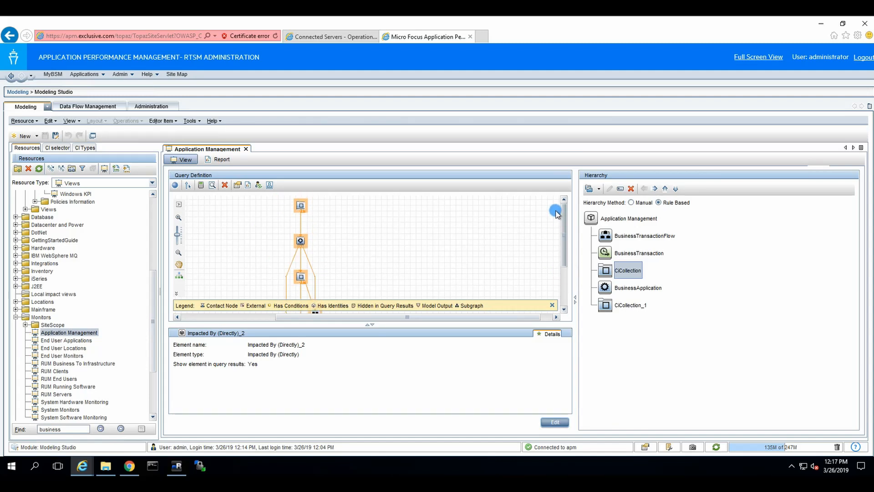
Create a new empty query, Query_1, and confirm its definition properties
{"action": "left_click", "coordinate": [27, 136]}
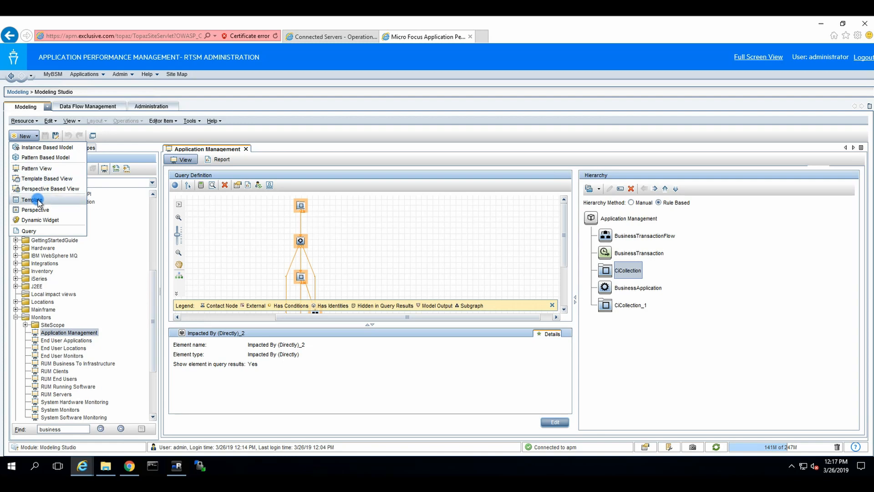
{"action": "left_click", "coordinate": [29, 231]}
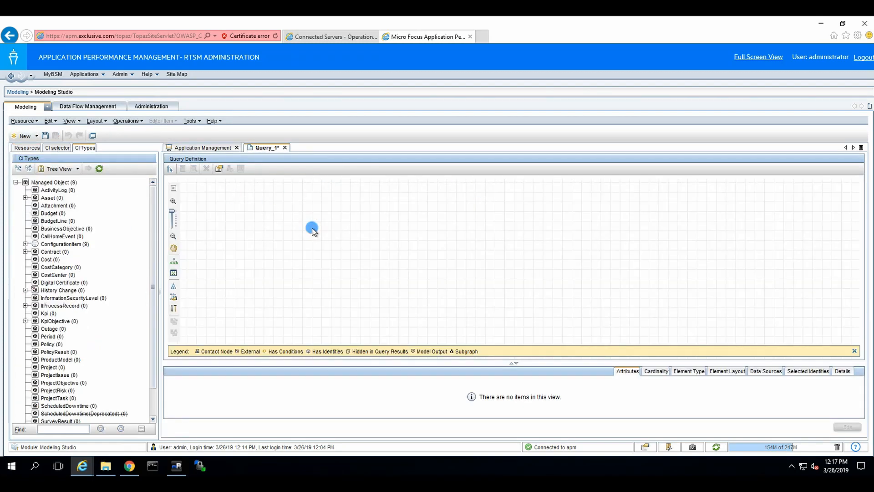
{"action": "left_click", "coordinate": [218, 169]}
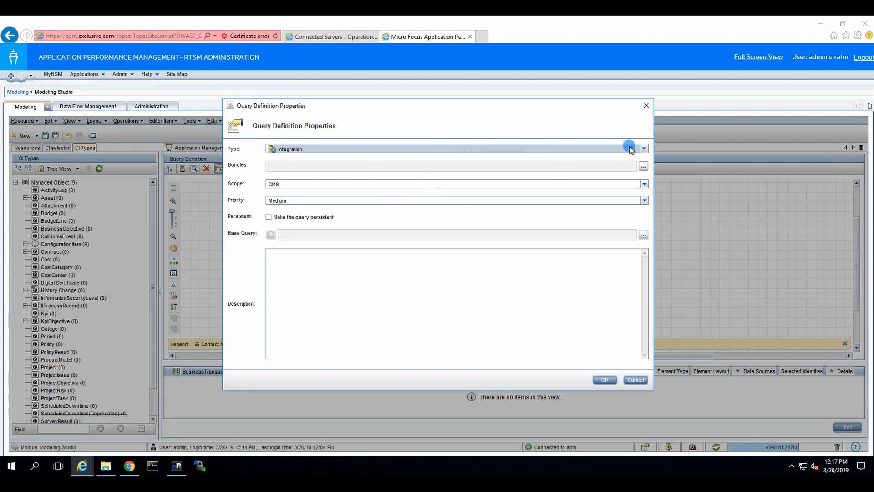
{"action": "left_click", "coordinate": [602, 380]}
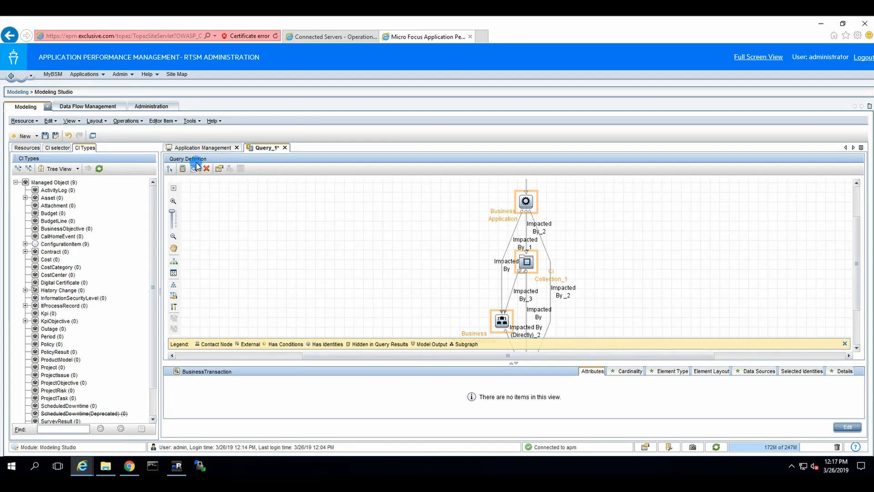
Calculate result counts for Query_1 and Application Management, then save Query_1
{"action": "left_click", "coordinate": [183, 169]}
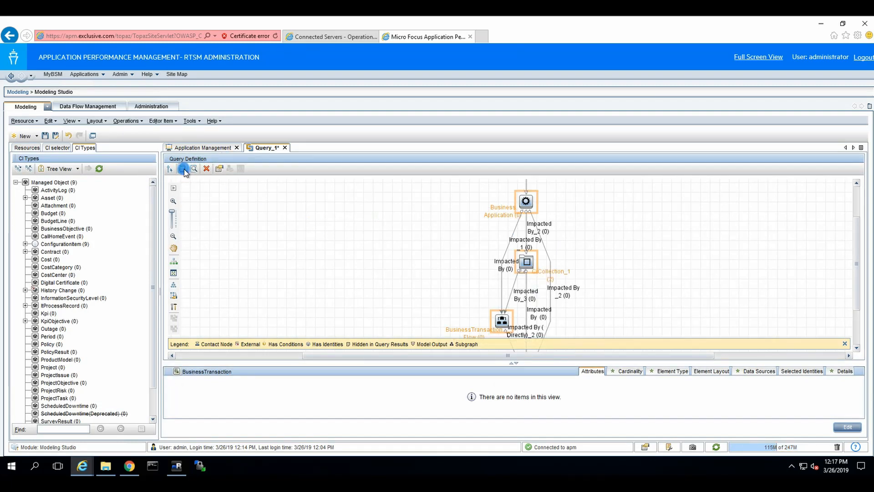
{"action": "left_click", "coordinate": [190, 148]}
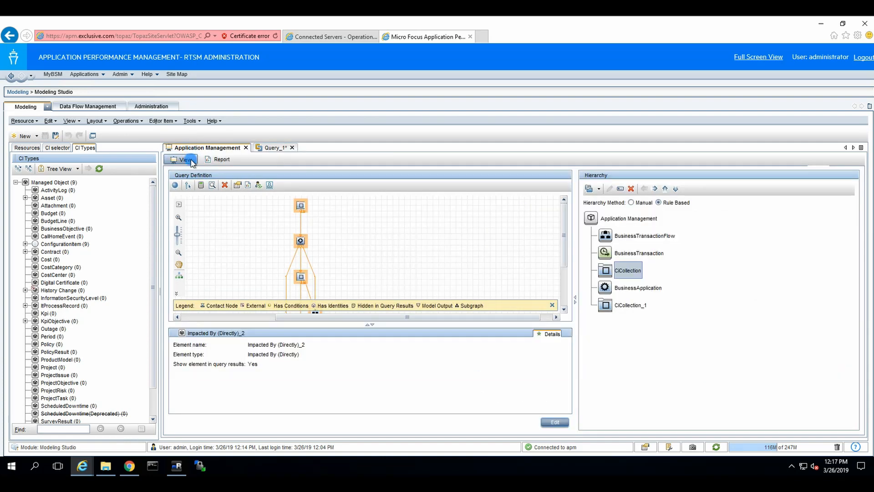
{"action": "left_click", "coordinate": [201, 185]}
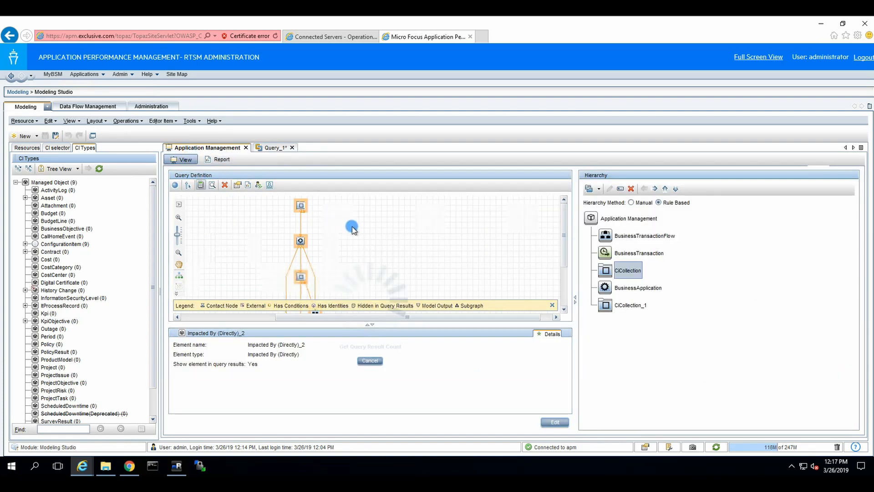
{"action": "left_click", "coordinate": [267, 147]}
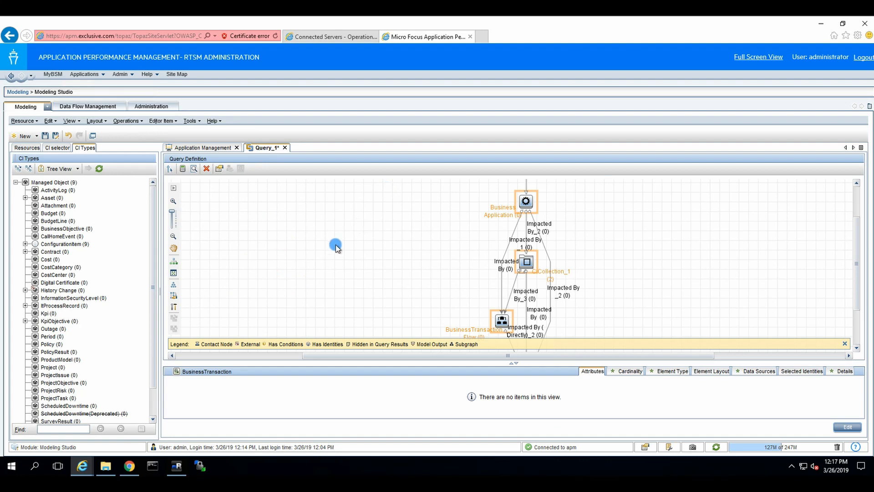
{"action": "left_click", "coordinate": [613, 282]}
{"action": "left_click", "coordinate": [548, 273]}
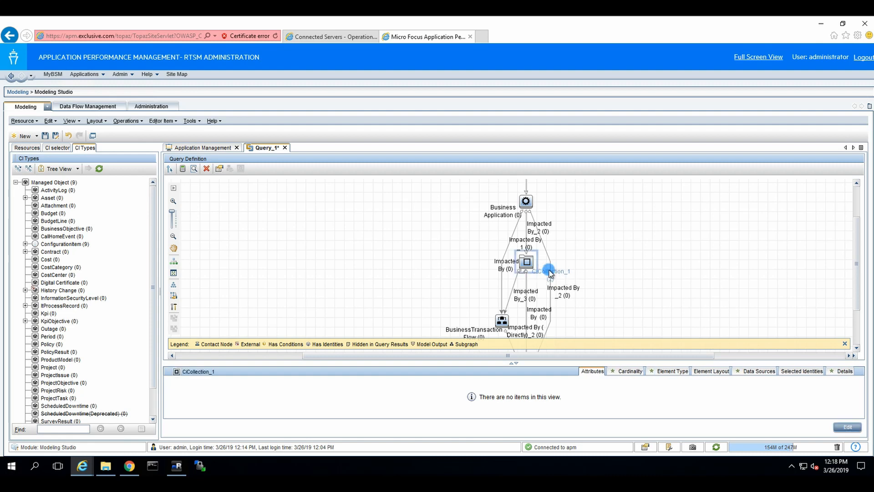
{"action": "left_click", "coordinate": [46, 136]}
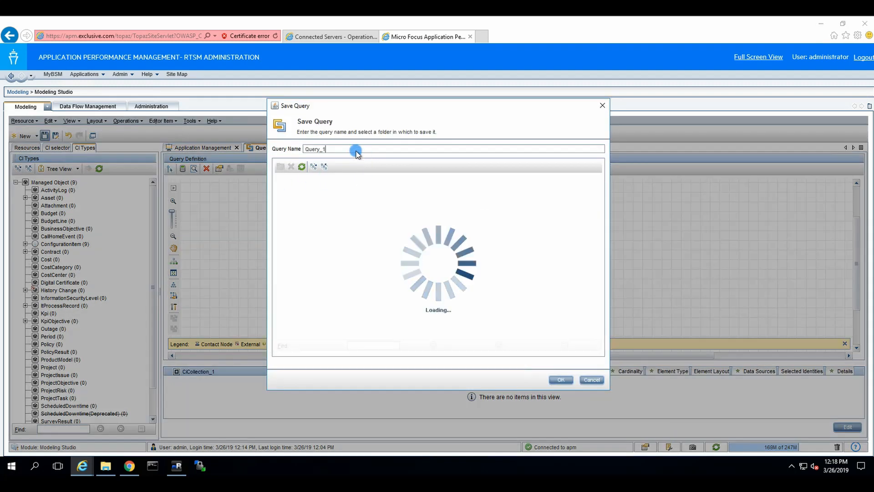
Save the query under the name 'APM t'
{"action": "left_click", "coordinate": [353, 149]}
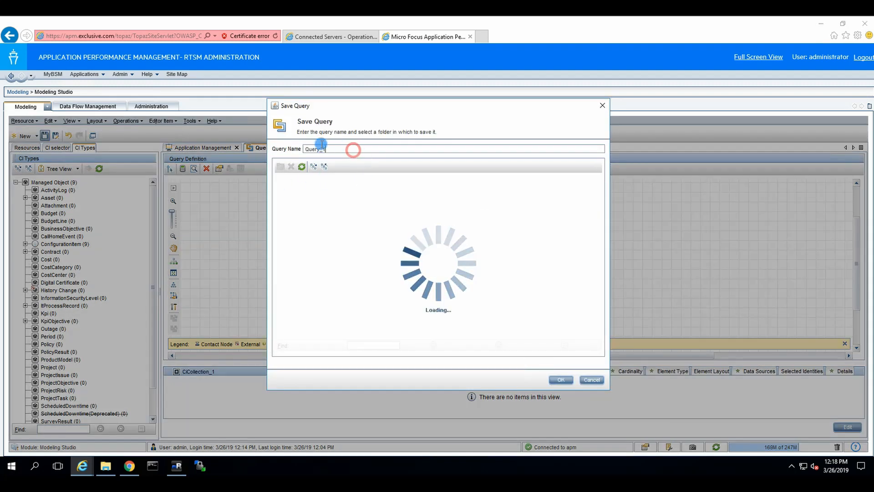
{"action": "left_click_drag", "start_coordinate": [322, 147], "coordinate": [271, 149]}
{"action": "type", "text": "APM1"}
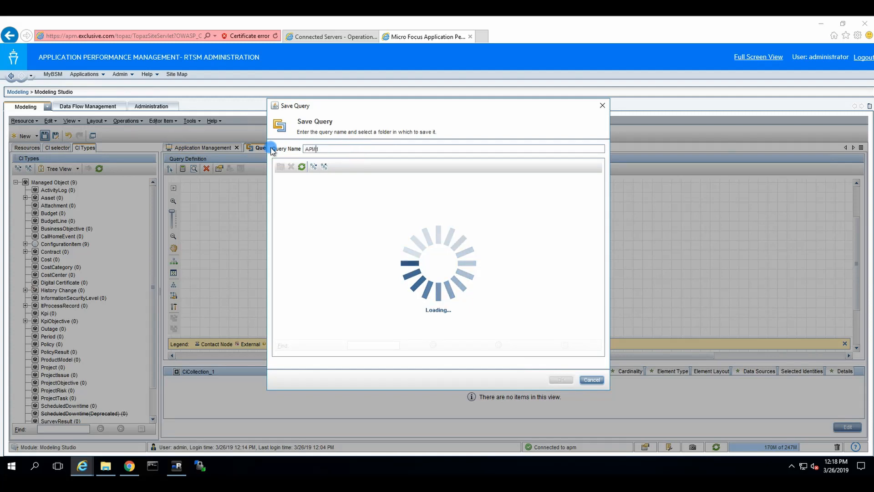
{"action": "key", "text": "Delete"}
{"action": "type", "text": "t"}
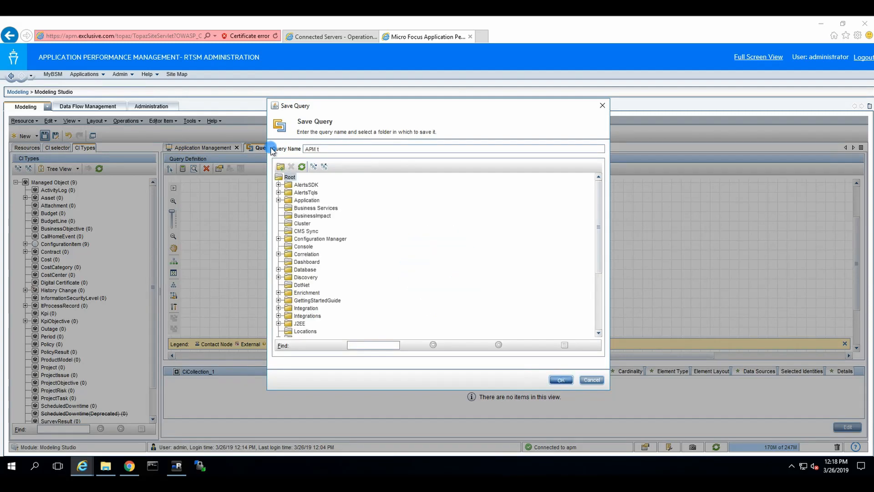
{"action": "key", "text": "Return"}
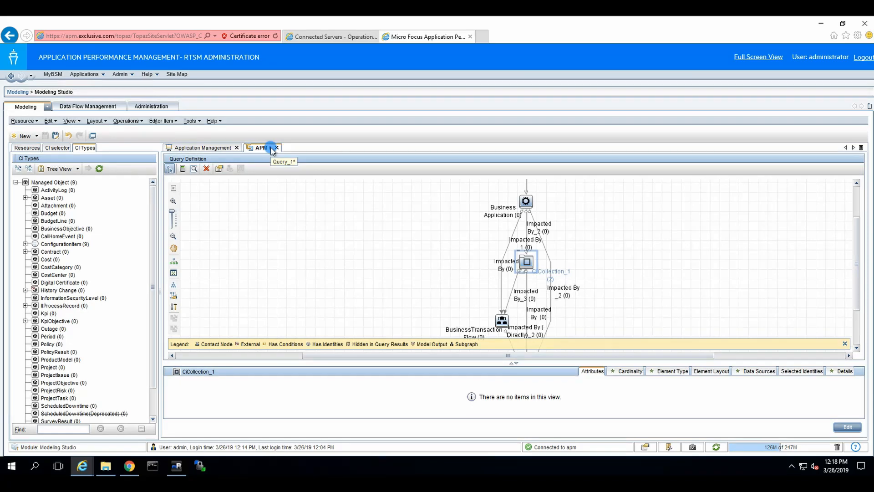
Save a copy of the query as 'APM to OBM tx and btf'
{"action": "left_click", "coordinate": [55, 135]}
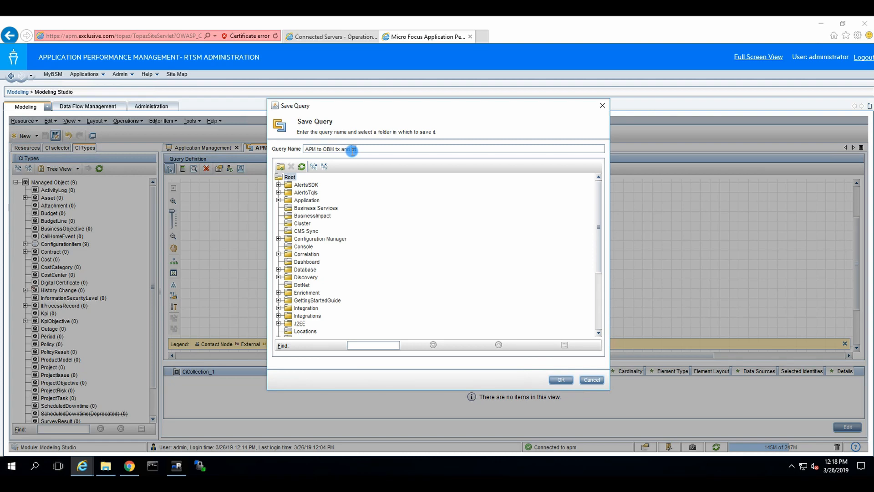
{"action": "left_click", "coordinate": [561, 380]}
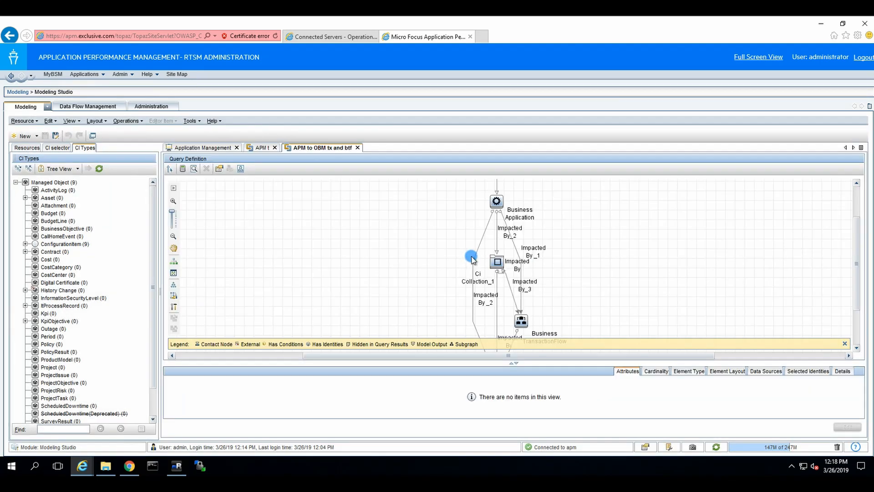
{"action": "left_click", "coordinate": [327, 36]}
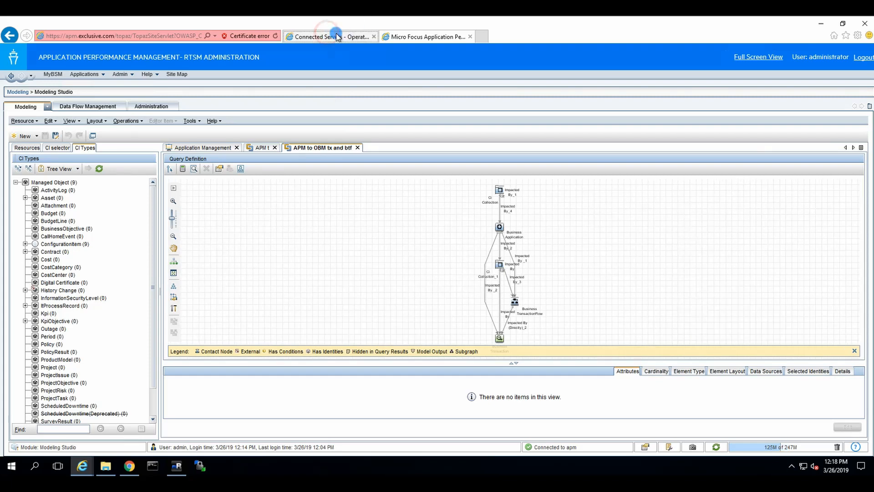
Go to Administration > RTSM Administration > Integration Studio in Operations Bridge Manager
{"action": "left_click", "coordinate": [271, 59]}
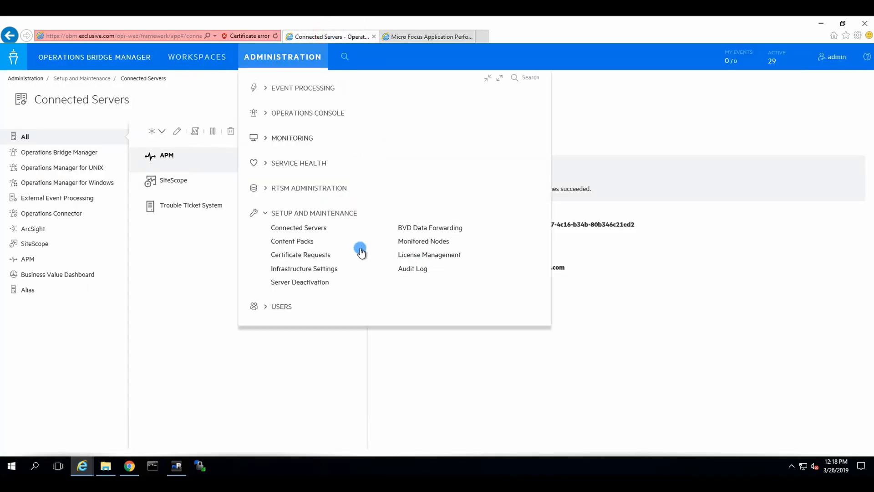
{"action": "left_click", "coordinate": [278, 186]}
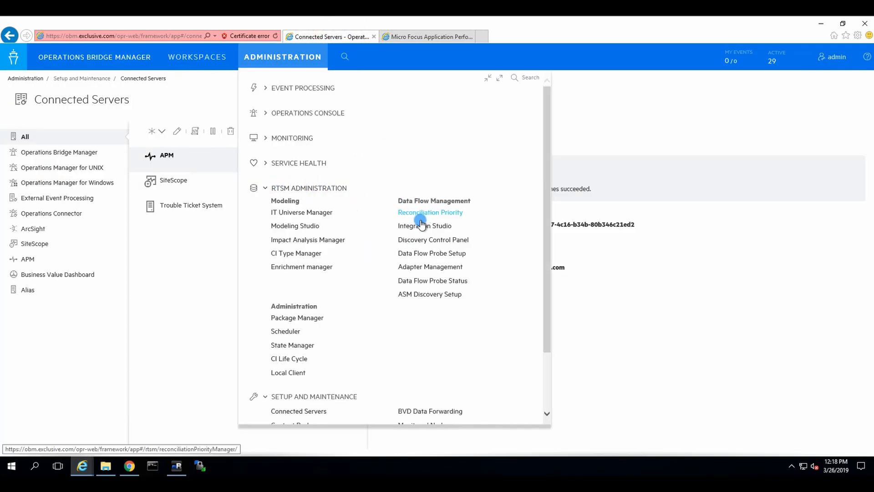
{"action": "left_click", "coordinate": [463, 231]}
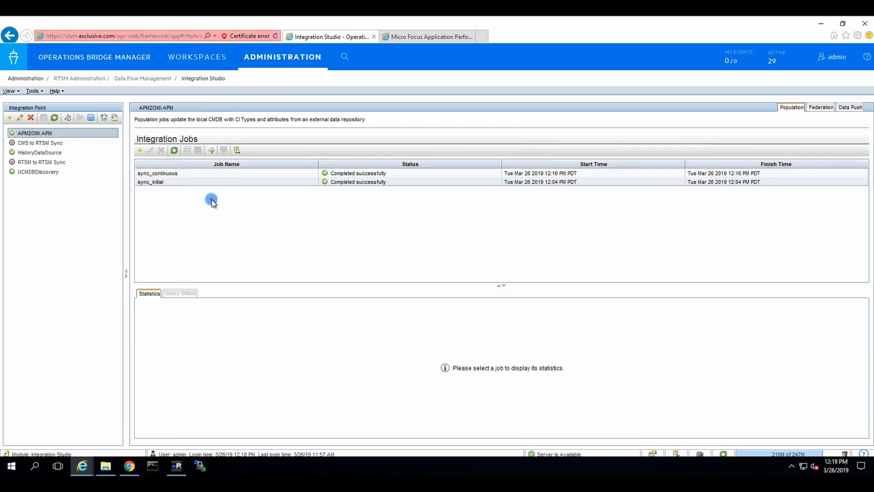
Start a new integration job, name it, and add the 'APM to OBM tx and btf' query
{"action": "left_click", "coordinate": [143, 150]}
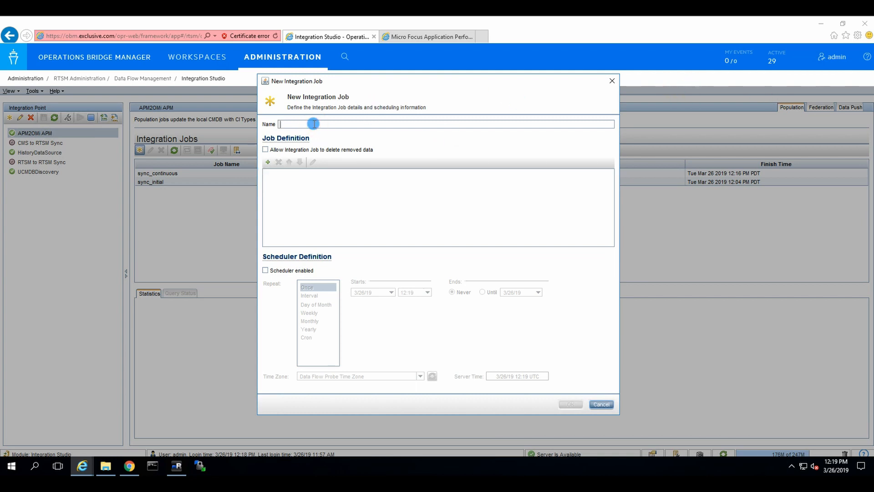
{"action": "type", "text": "Pm"}
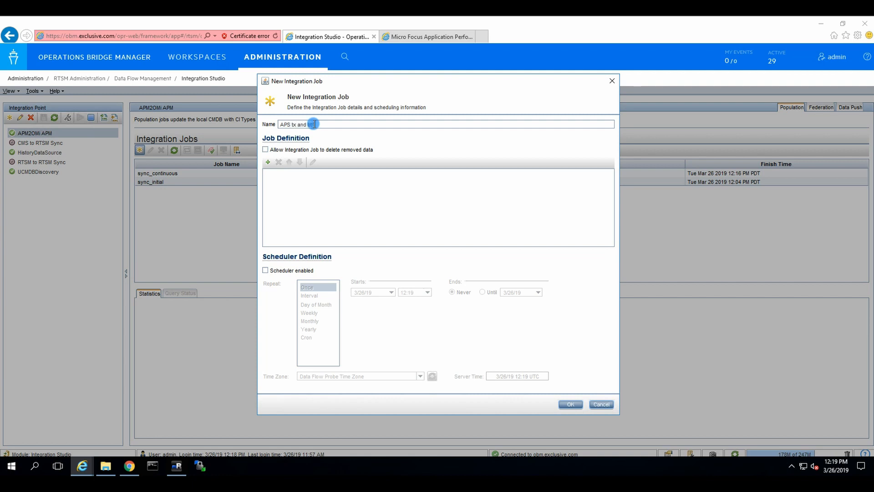
{"action": "left_click", "coordinate": [269, 162]}
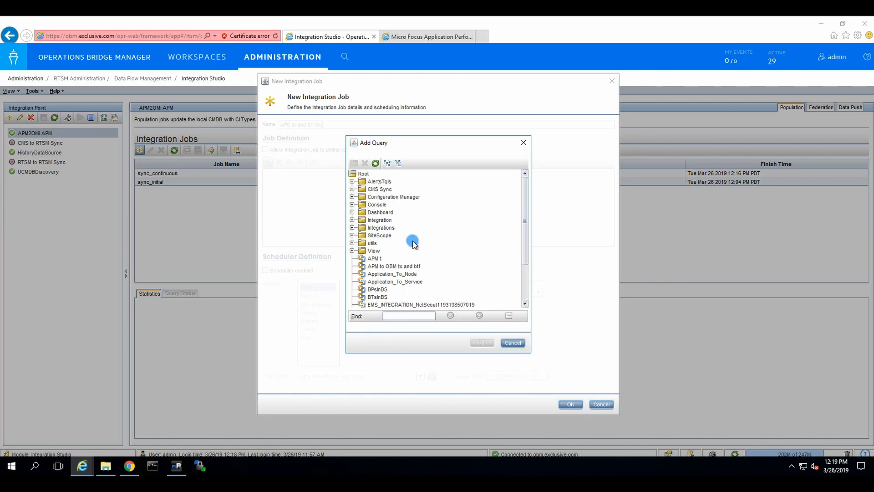
{"action": "left_click", "coordinate": [401, 265]}
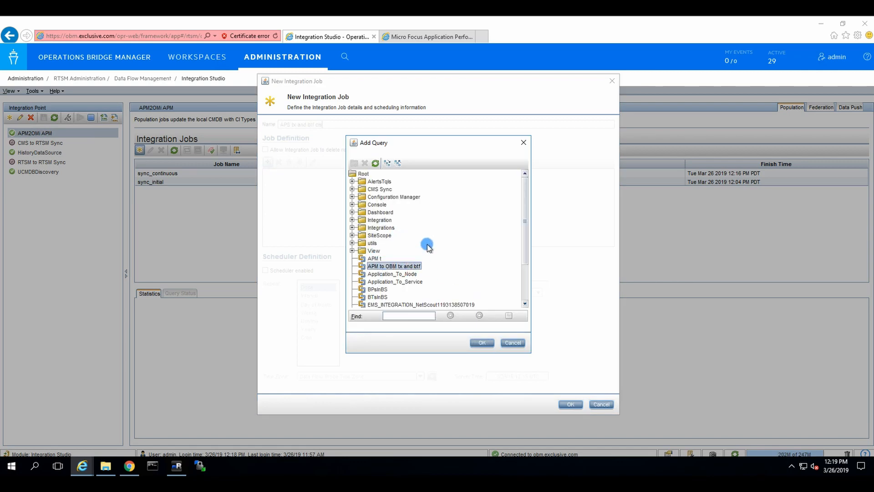
{"action": "left_click", "coordinate": [482, 343]}
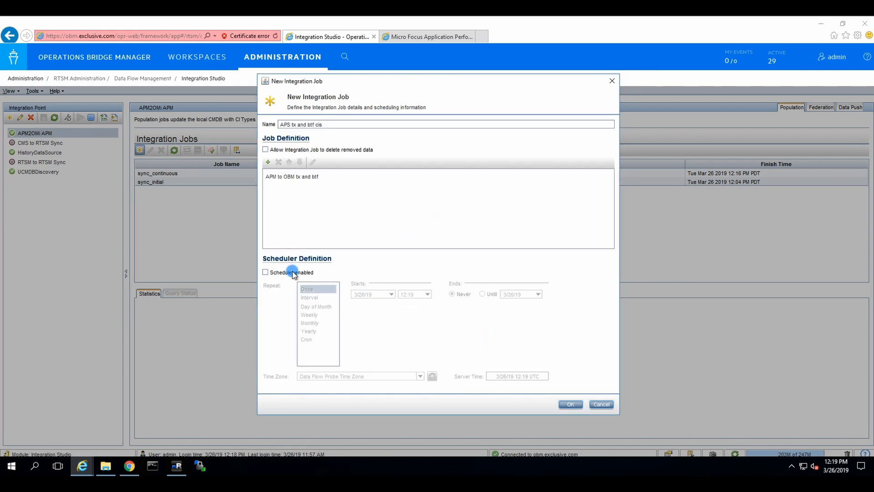
Schedule the job at a 30-minute interval, create it, and save the integration point
{"action": "left_click", "coordinate": [281, 272]}
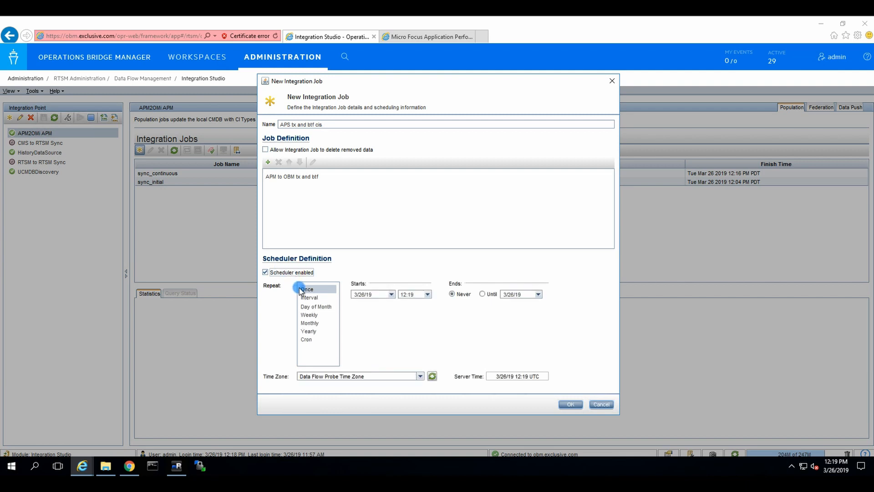
{"action": "left_click", "coordinate": [309, 298]}
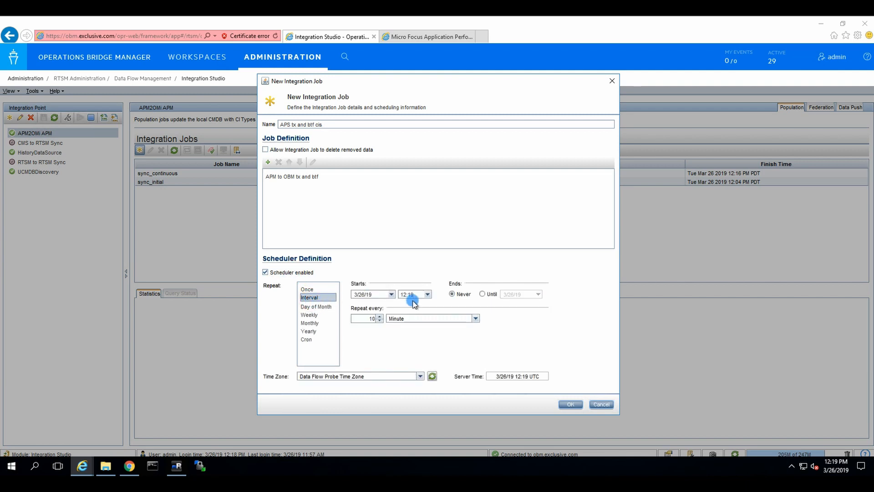
{"action": "double_click", "coordinate": [366, 316]}
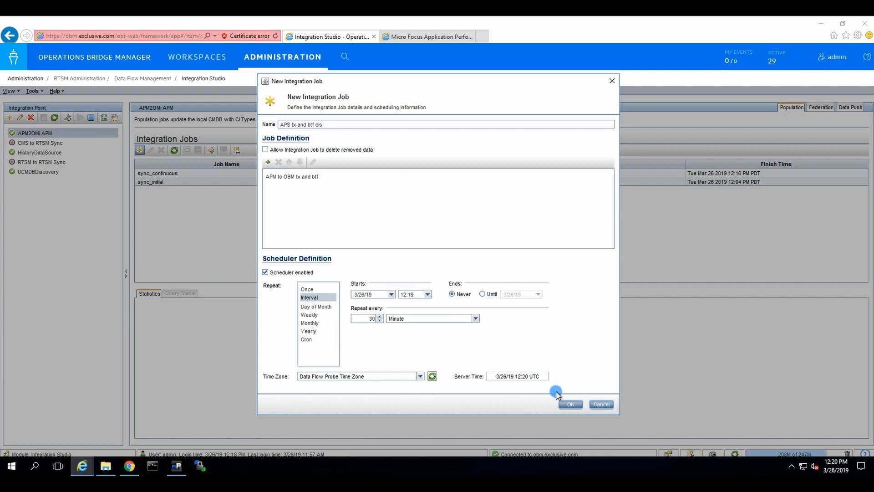
{"action": "left_click", "coordinate": [568, 404]}
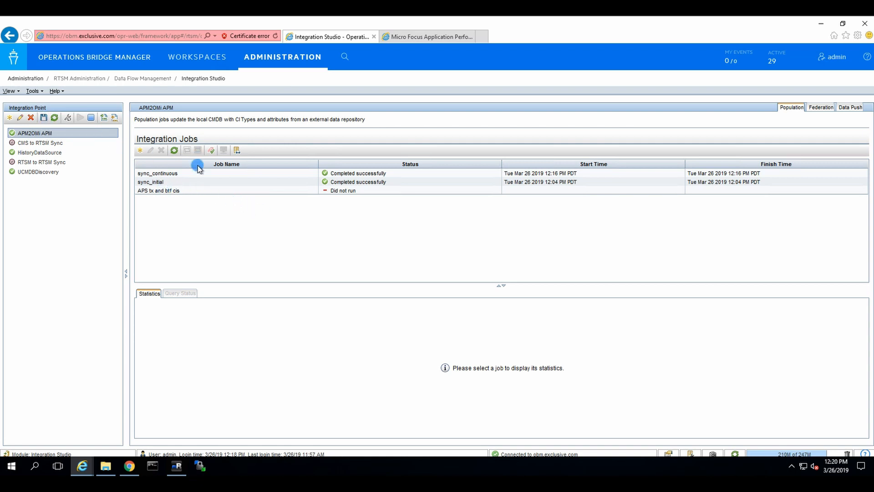
{"action": "left_click", "coordinate": [44, 117]}
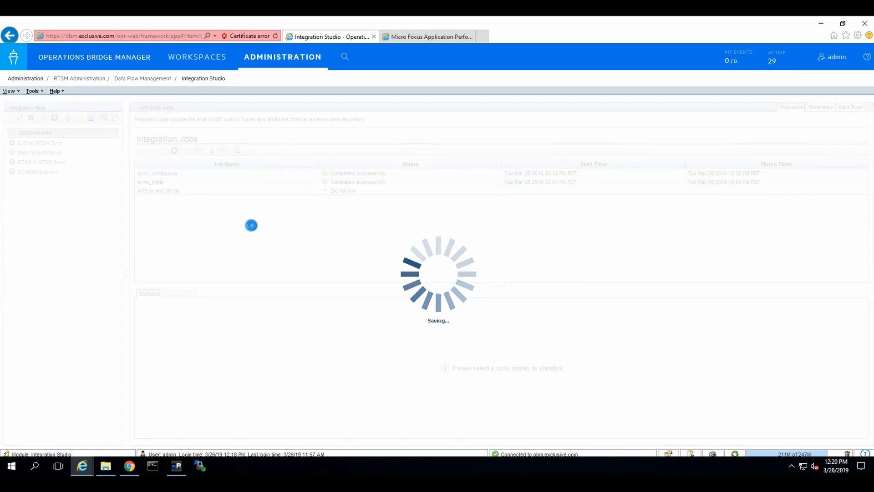